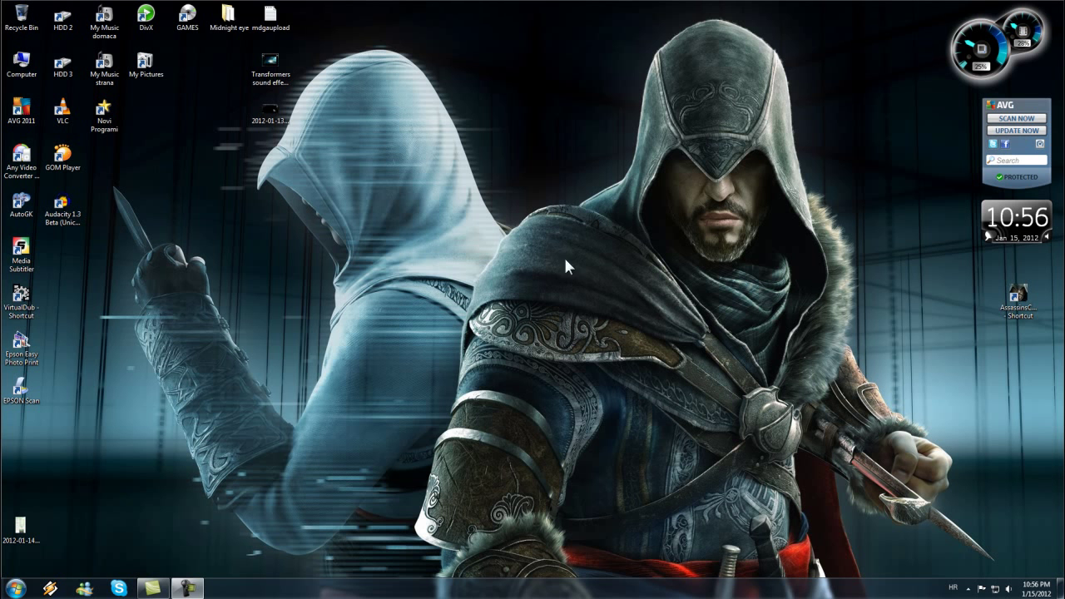
click(691, 24)
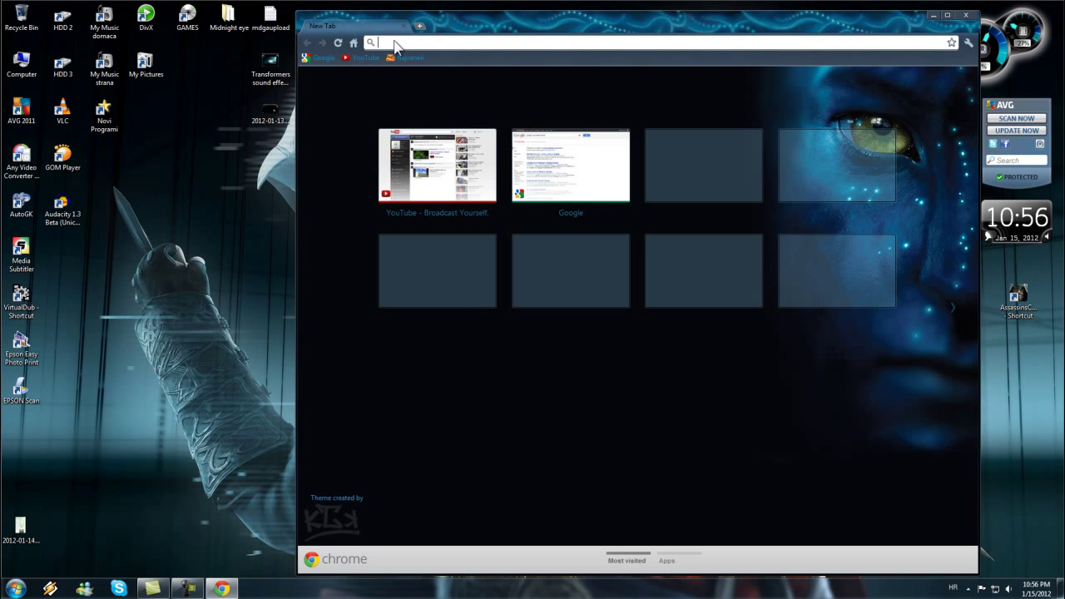
right_click(394, 45)
click(442, 89)
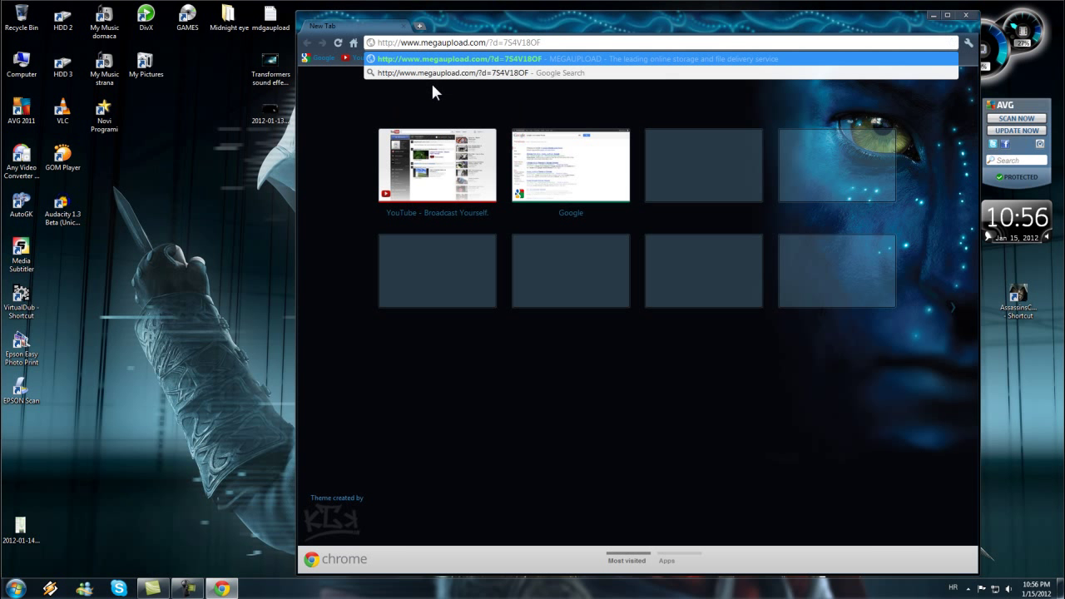
key(Return)
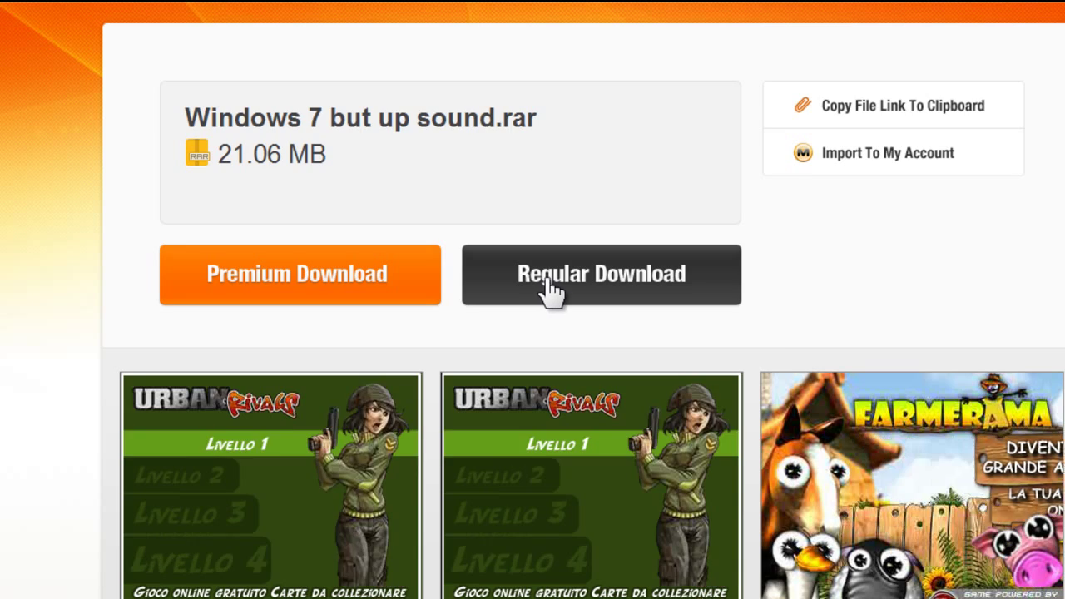
Step: Download Windows 7 but up sound.rar as a regular download and close the pop-up and browser windows
click(550, 291)
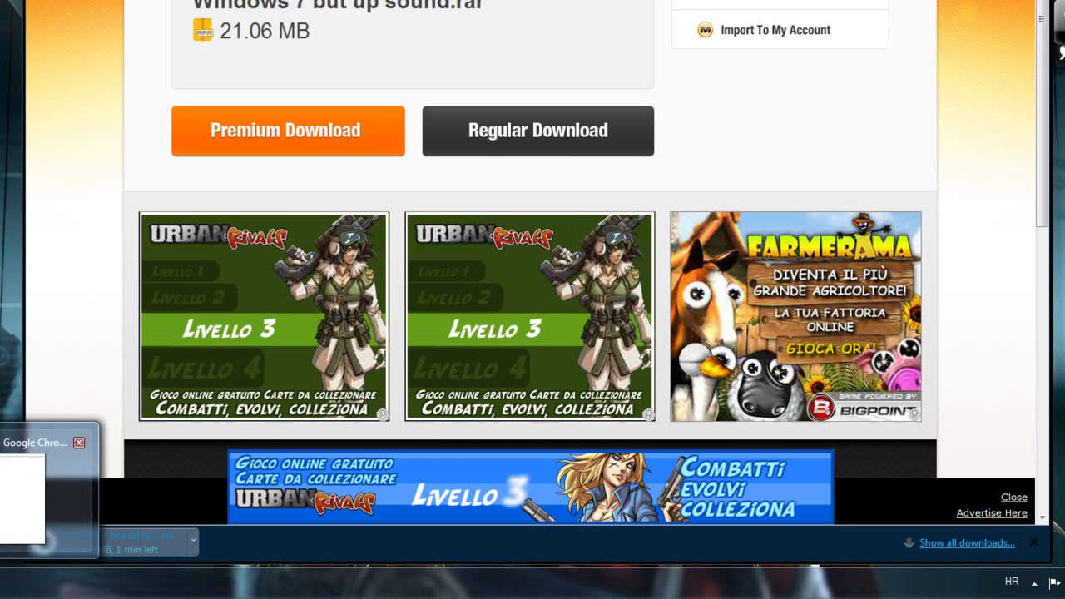
click(24, 492)
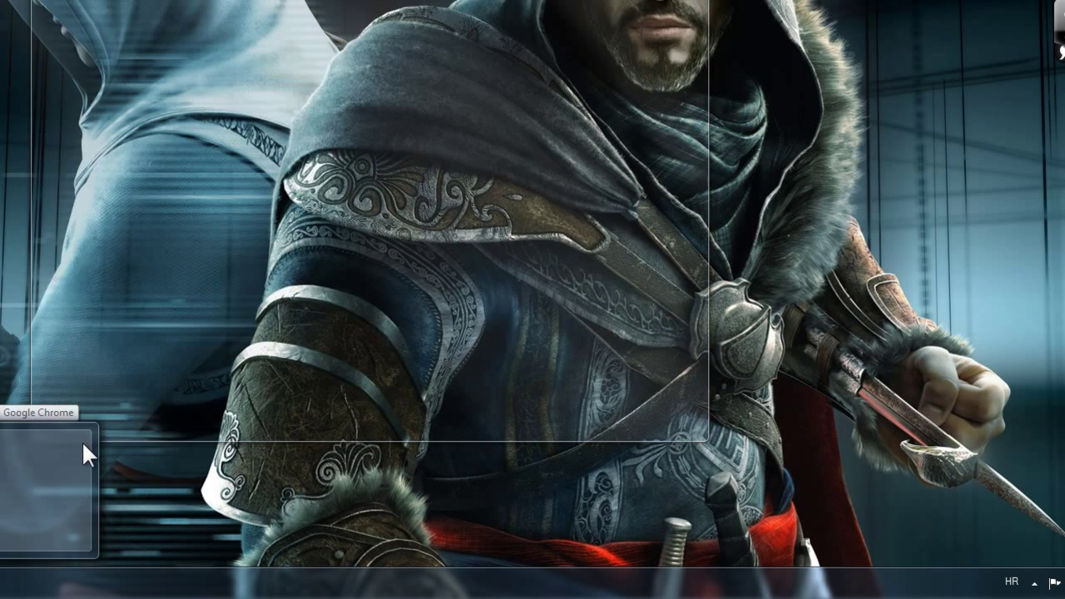
click(82, 440)
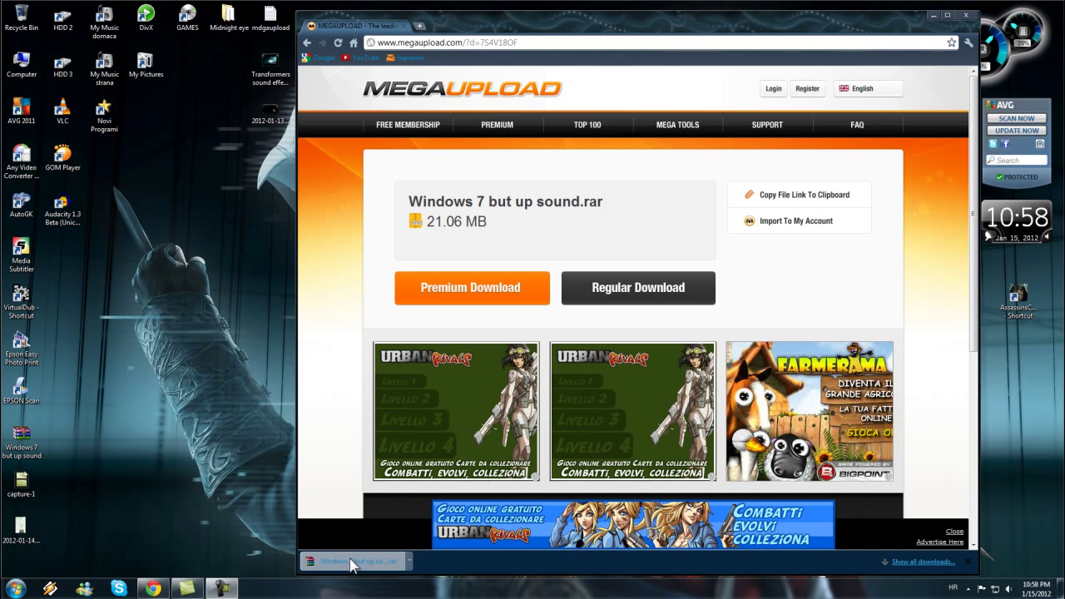
click(965, 15)
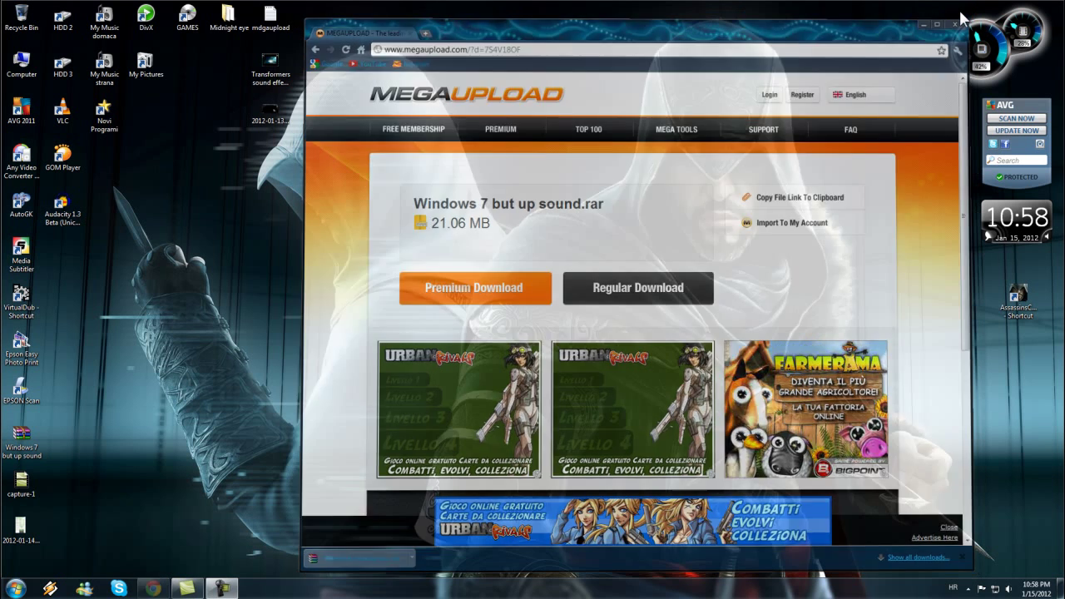
Step: Move the downloaded archive to a free spot on the desktop and extract it into a desktop folder
drag(43, 441, 65, 445)
drag(251, 294, 232, 303)
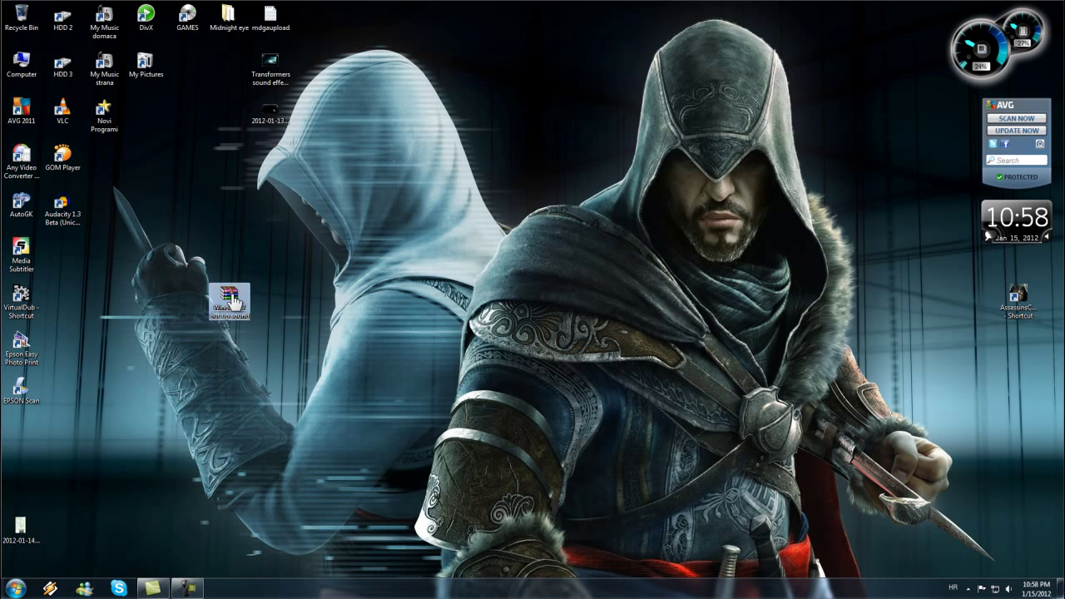
double_click(232, 303)
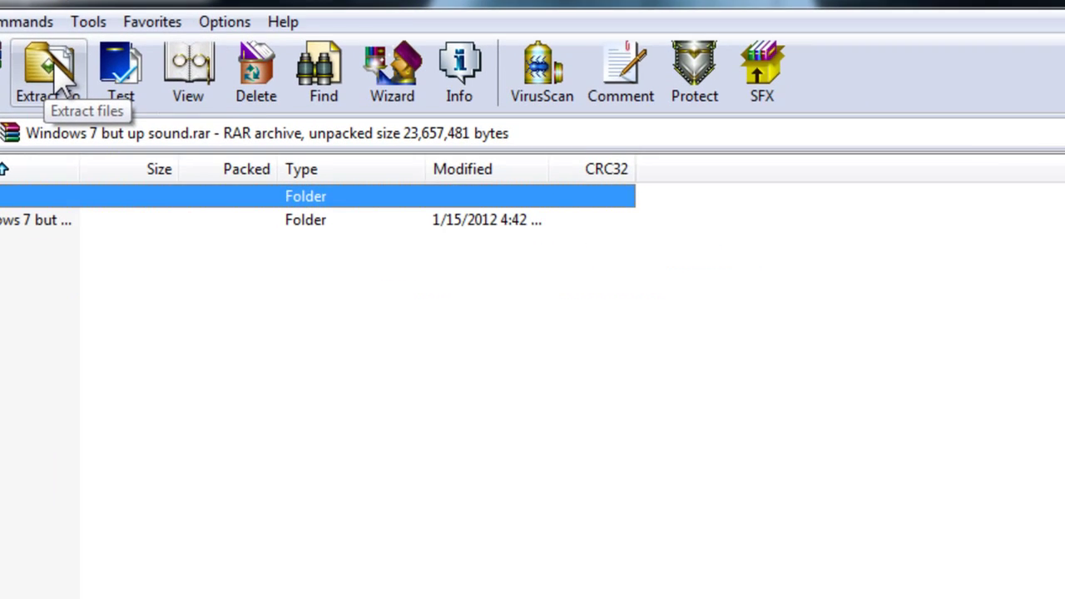
click(184, 144)
click(576, 520)
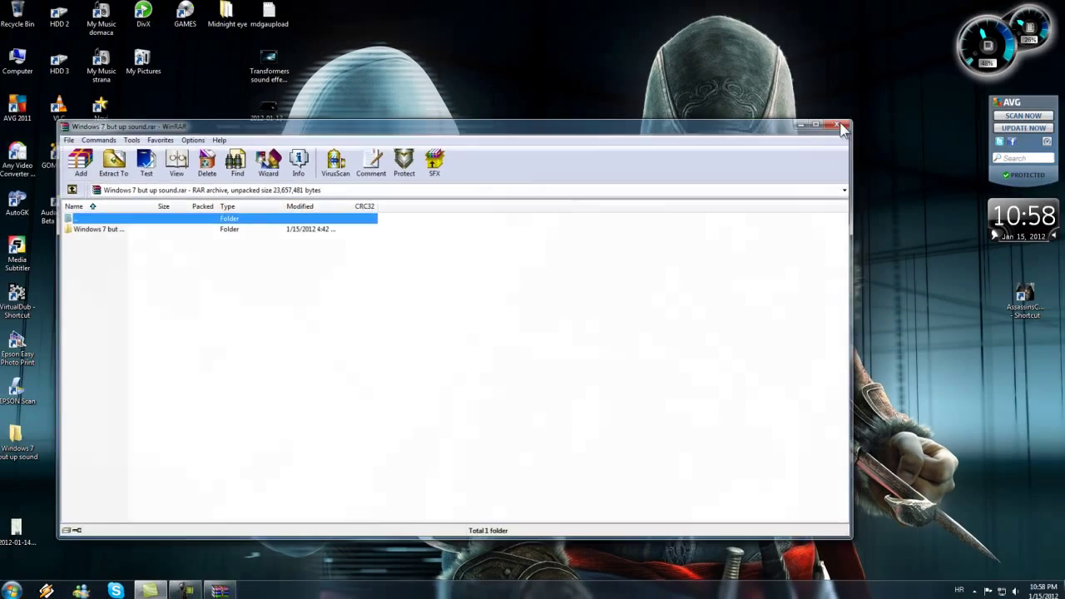
key(Escape)
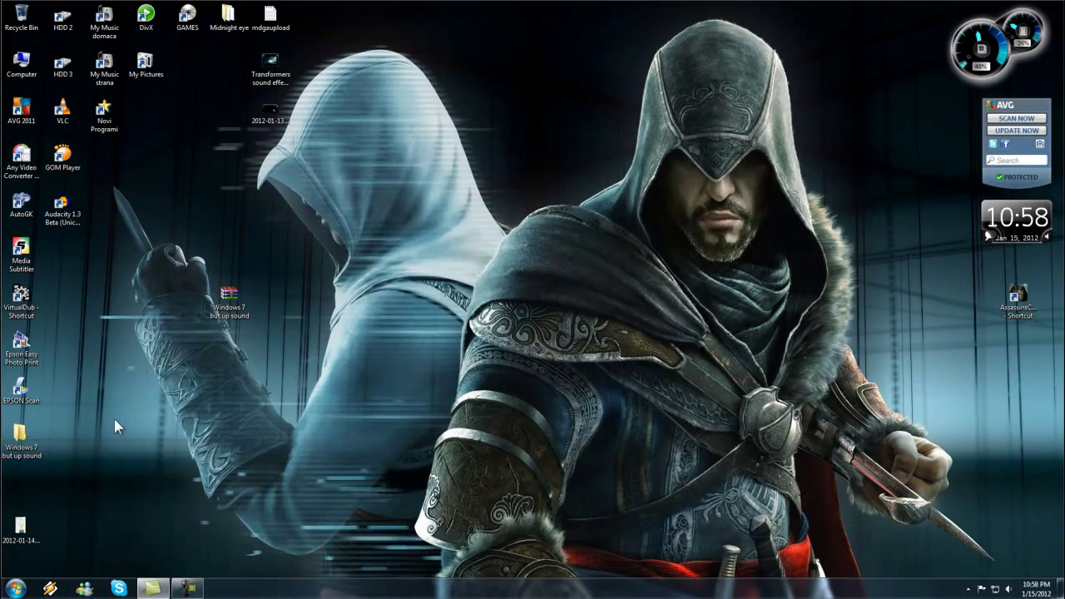
Step: Move the extracted folder below the archive on the desktop and delete the Windows 7 but up sound archive
drag(27, 444, 81, 450)
drag(253, 389, 250, 391)
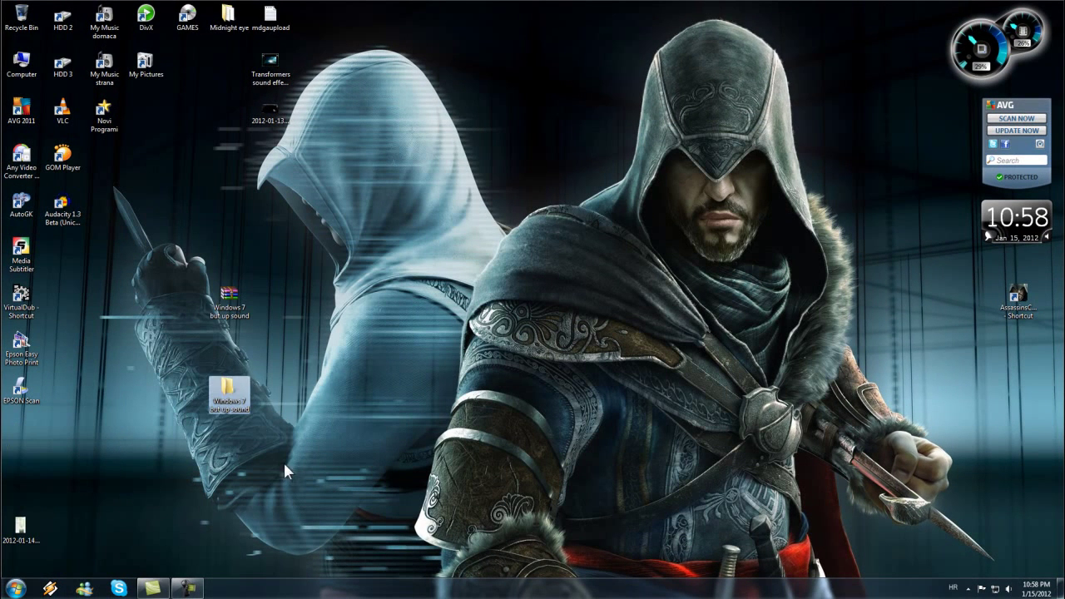
right_click(244, 307)
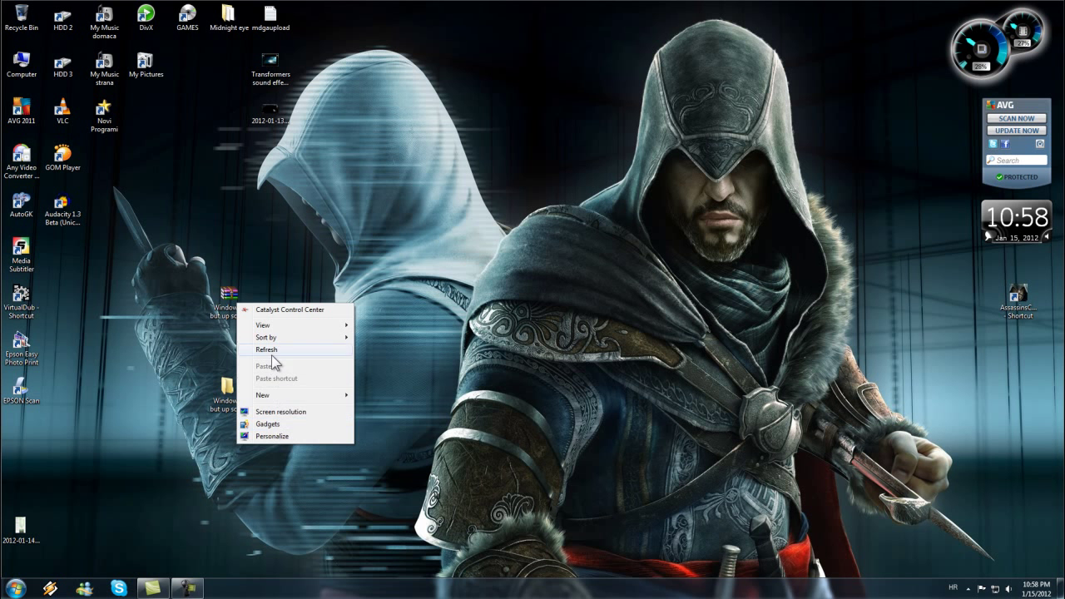
click(378, 313)
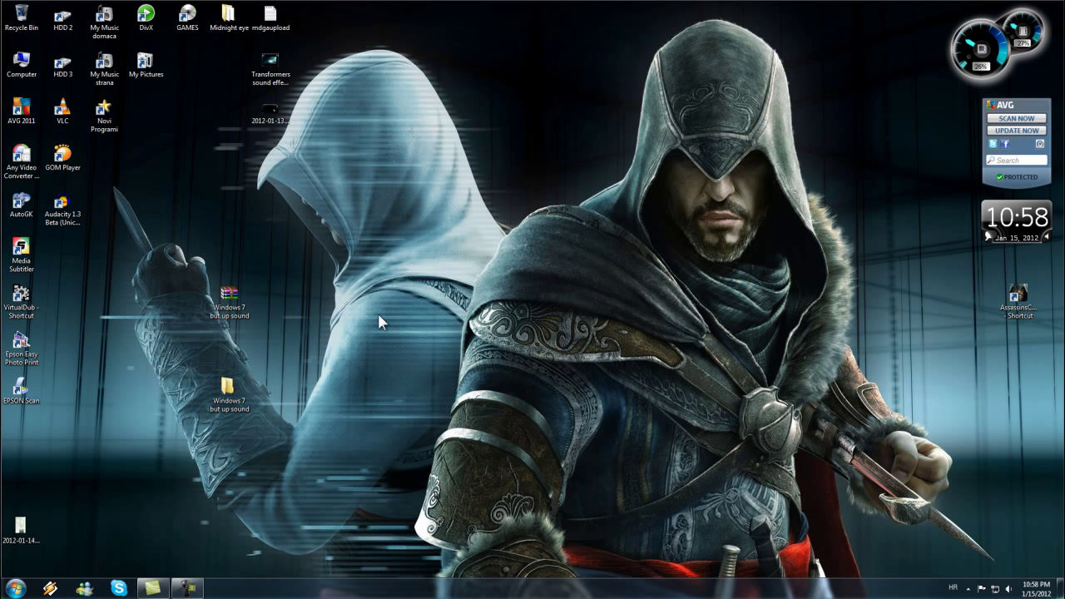
right_click(229, 295)
click(256, 471)
key(Return)
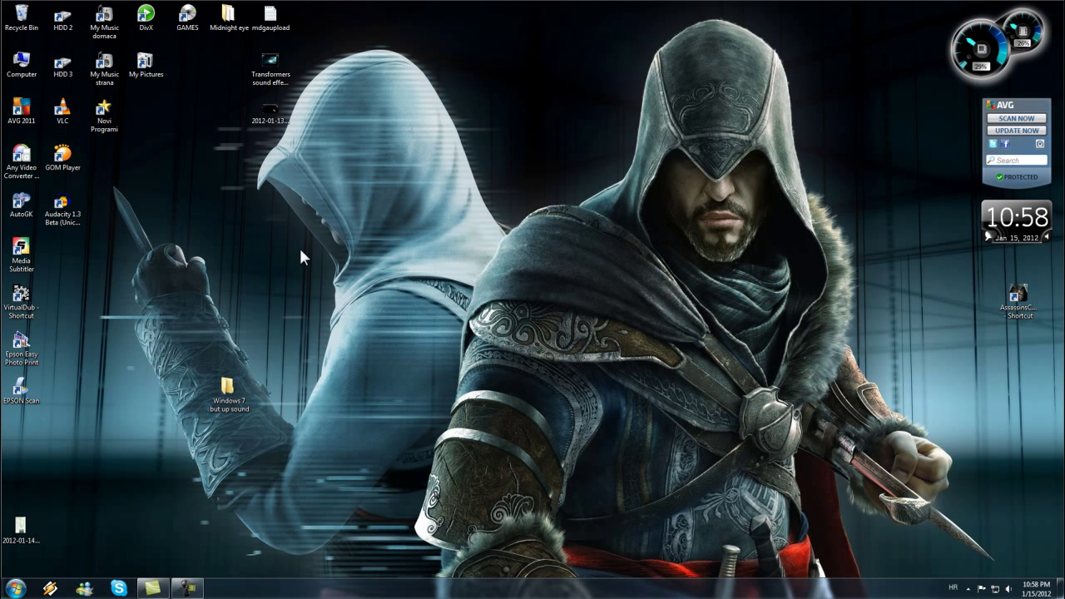
Step: Move the Windows 7 but up sound folder toward the desktop's middle and open its inner folder of the same name
drag(229, 397, 356, 259)
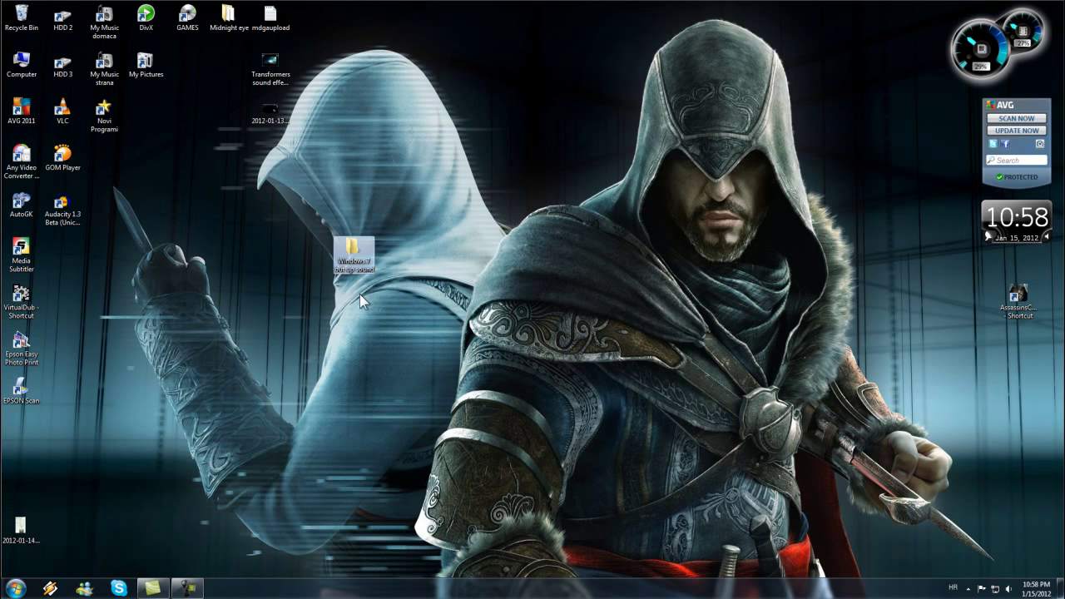
double_click(356, 260)
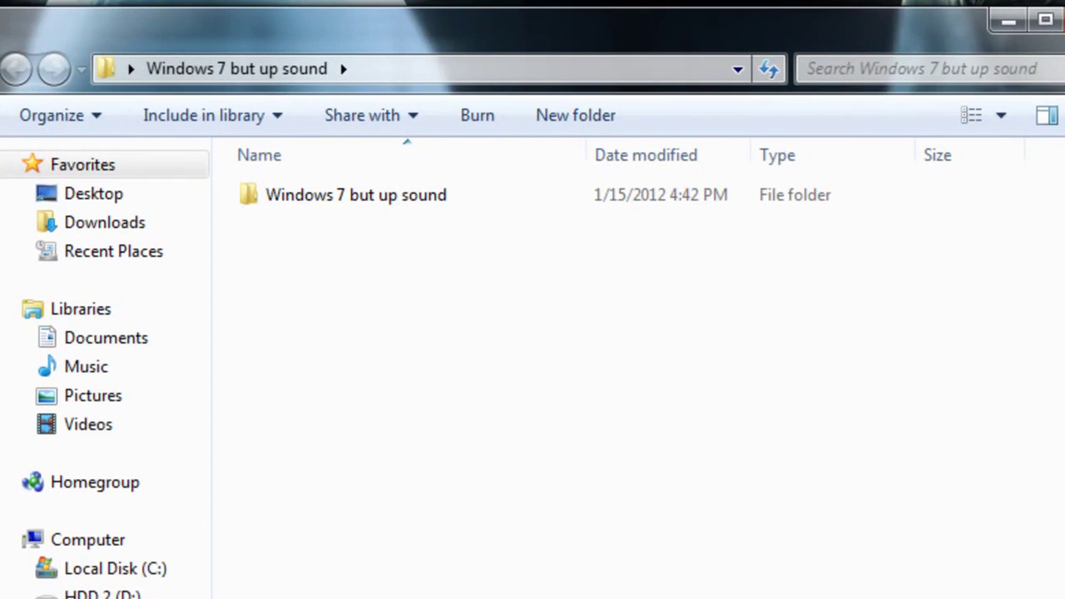
double_click(371, 199)
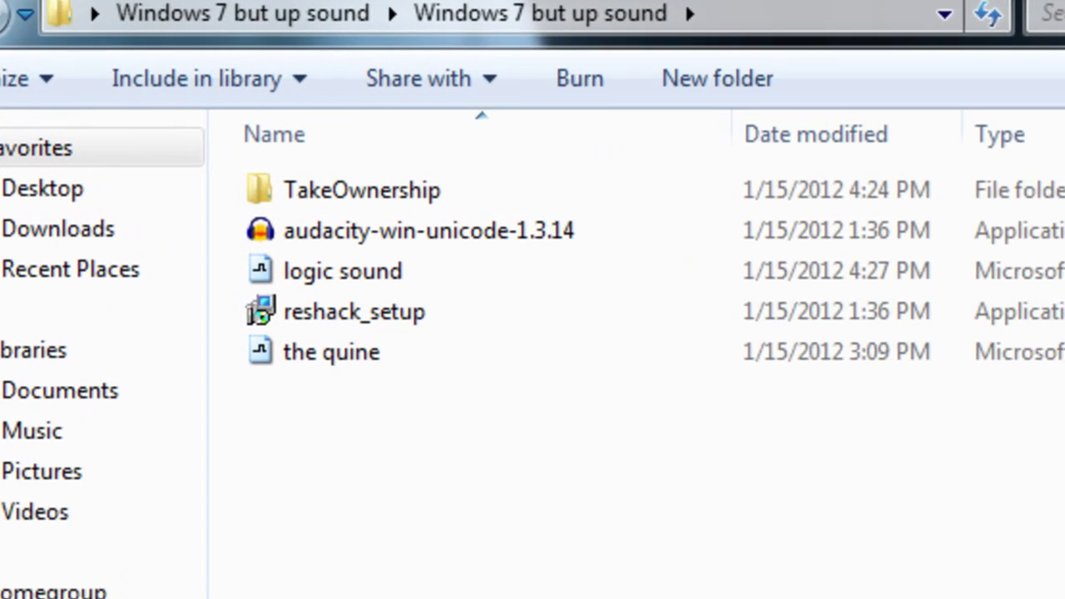
Step: Examine the audacity-win-unicode-1.3.14 and reshack_setup installers in the extracted folder
click(481, 196)
click(429, 236)
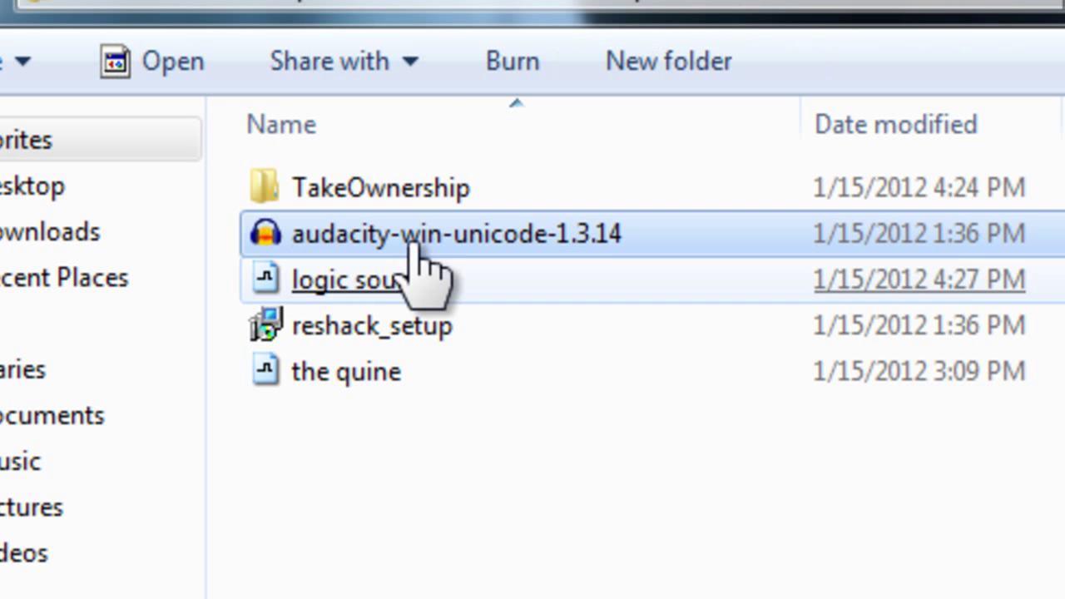
click(370, 333)
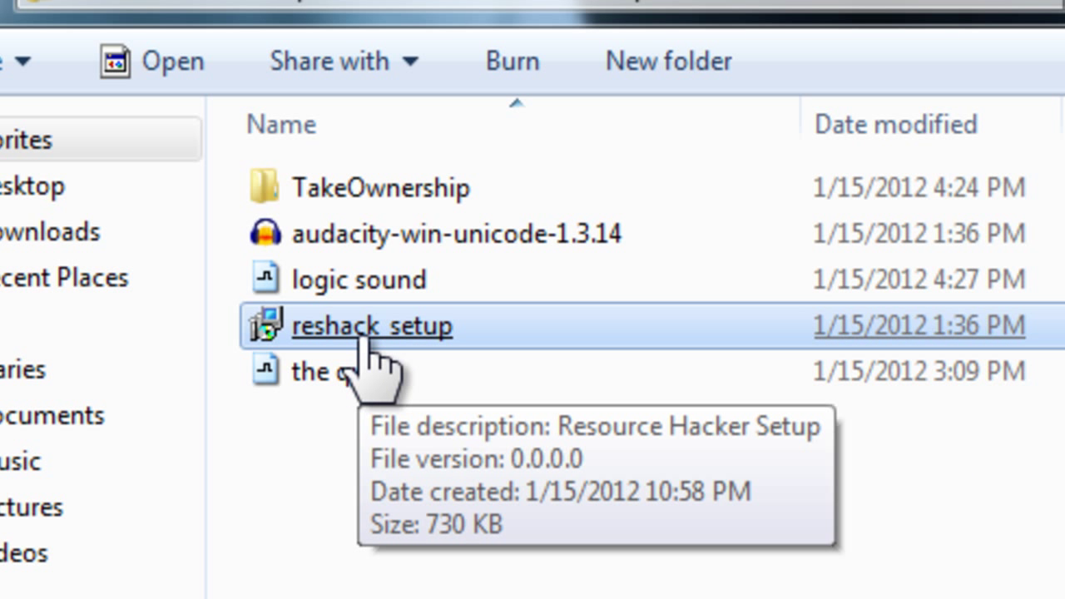
Step: Play the sample files logic sound and the quine in Winamp, and close the player
click(360, 283)
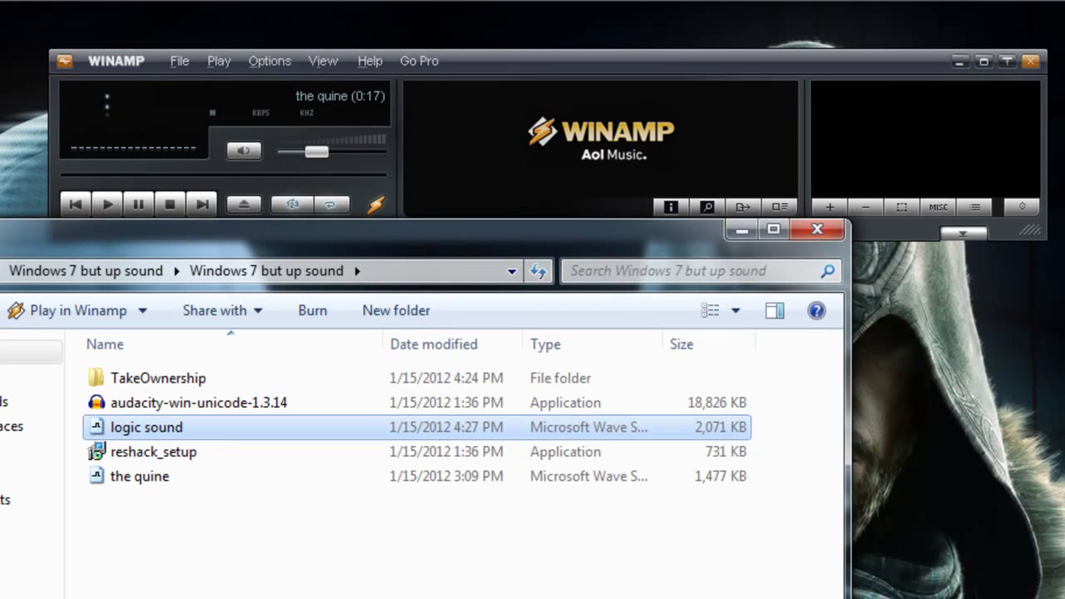
key(Return)
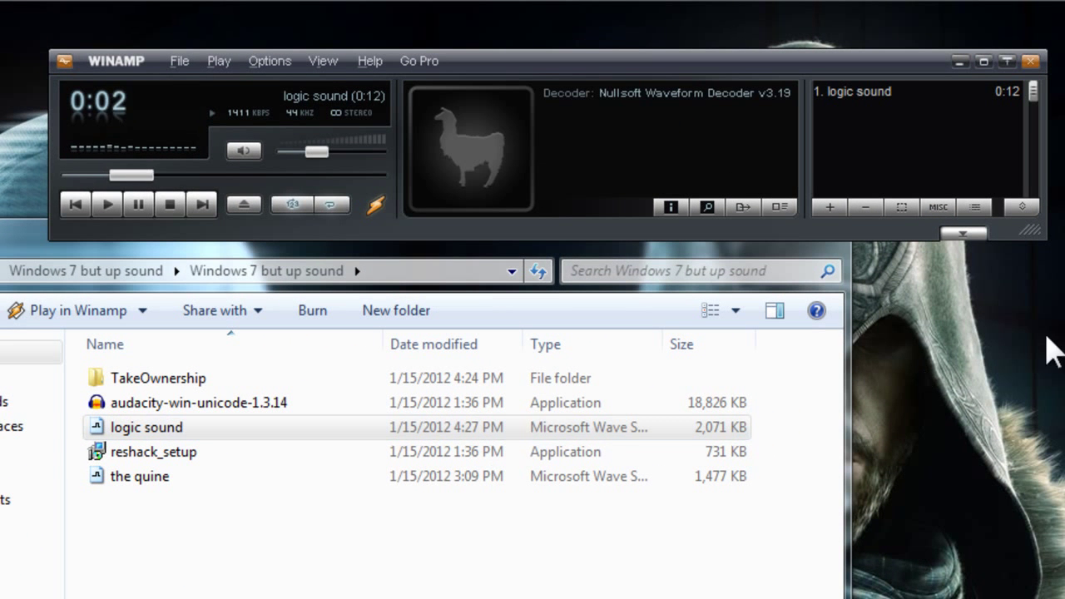
double_click(176, 489)
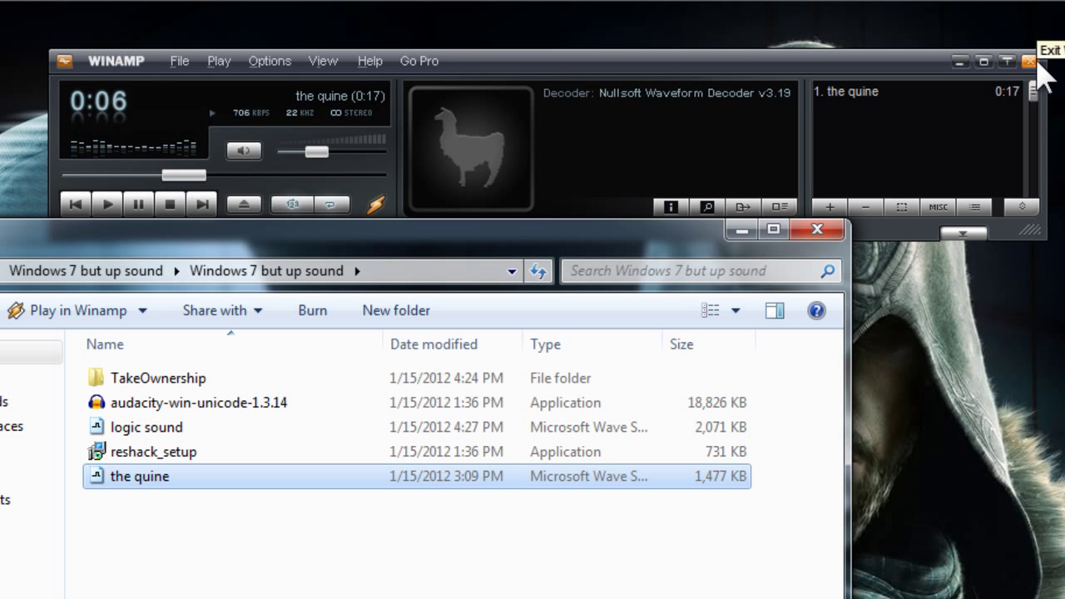
click(1041, 71)
Step: Launch Audacity 1.3 Beta from the desktop and import the song 03-Akon Feat Eminem (Smack That)
drag(244, 248, 404, 141)
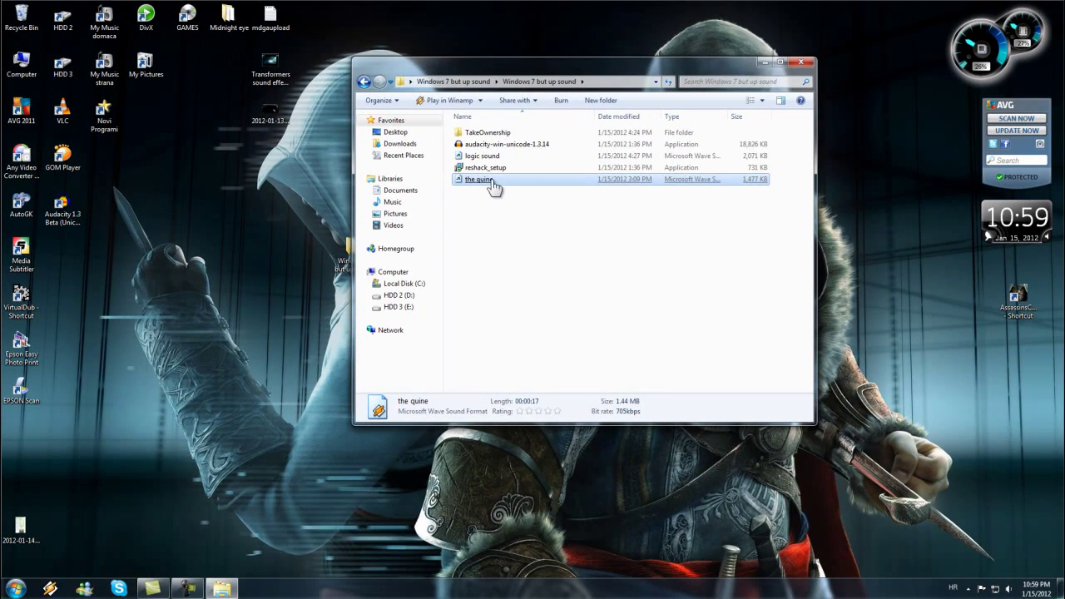
click(497, 251)
drag(529, 73, 574, 142)
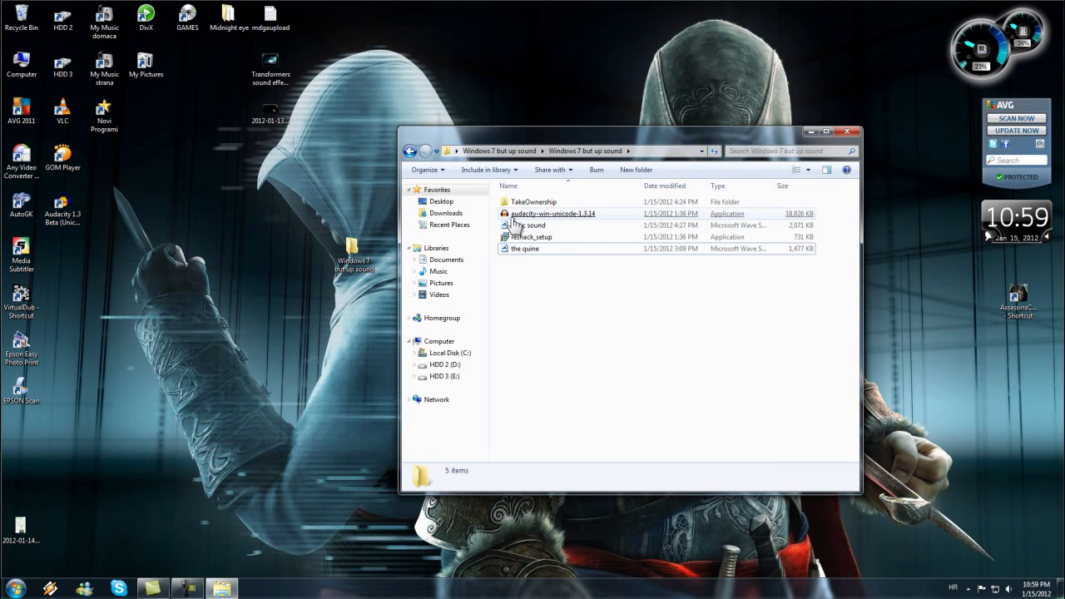
mouse_move(531, 216)
click(62, 210)
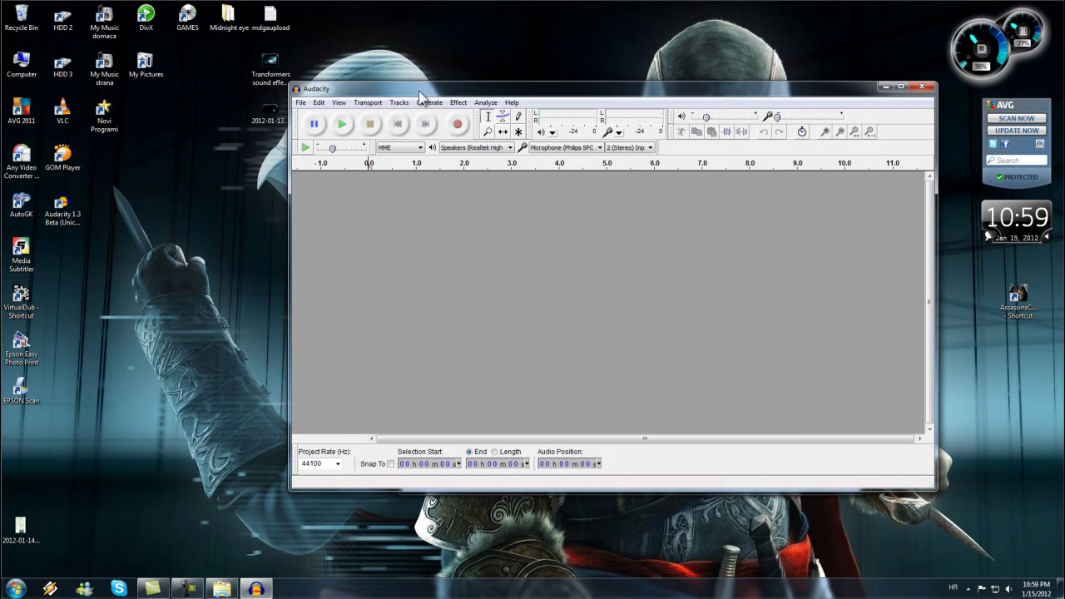
drag(420, 92, 446, 79)
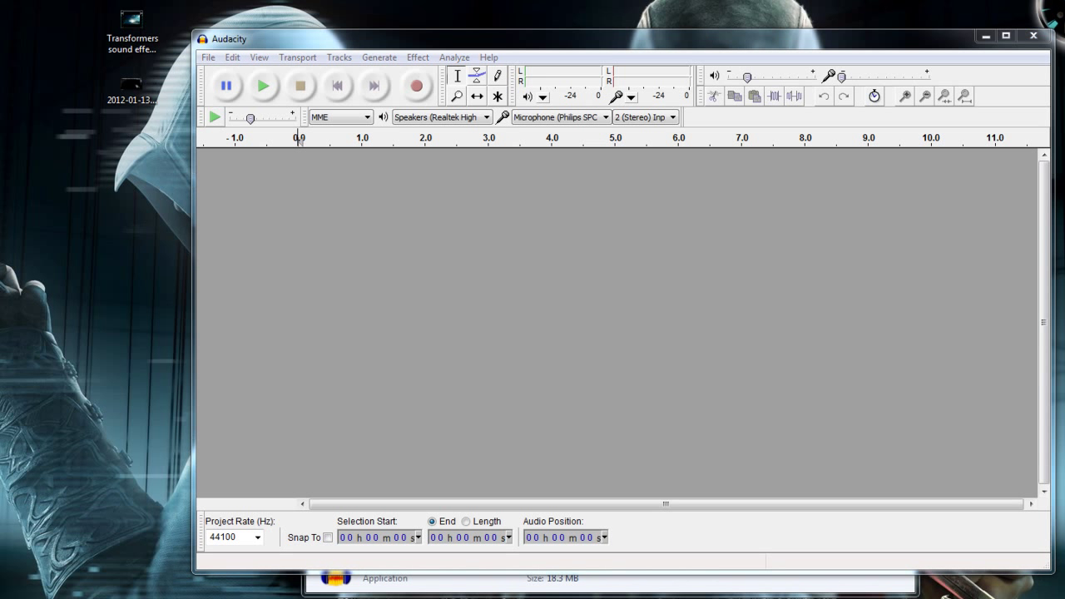
drag(150, 229, 133, 162)
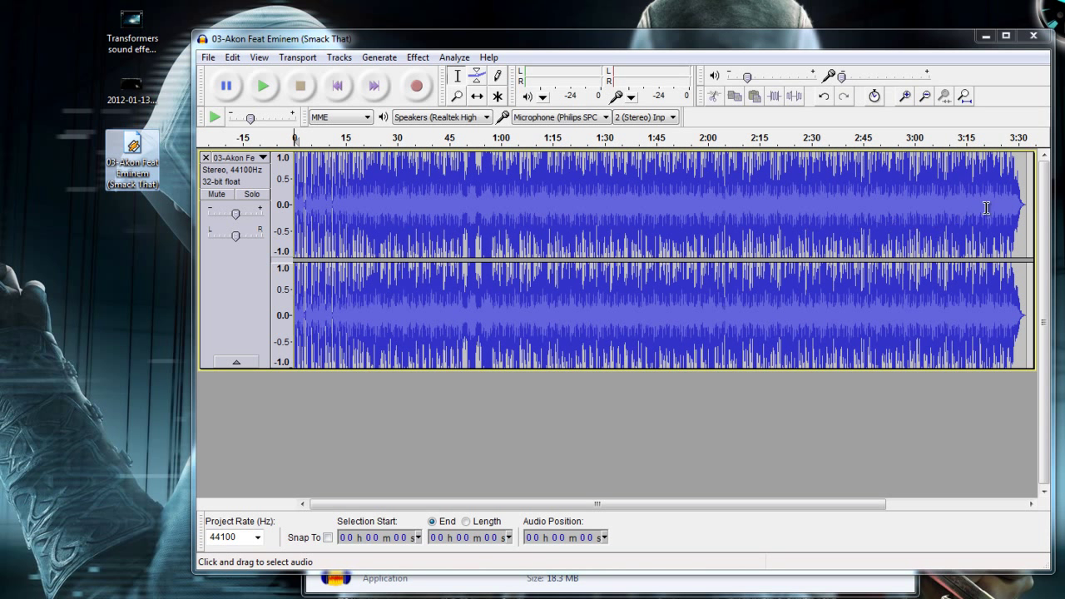
Step: Delete the track's audio from about 1 second to 3 min 34 s and play back the remaining part
drag(1031, 204, 297, 259)
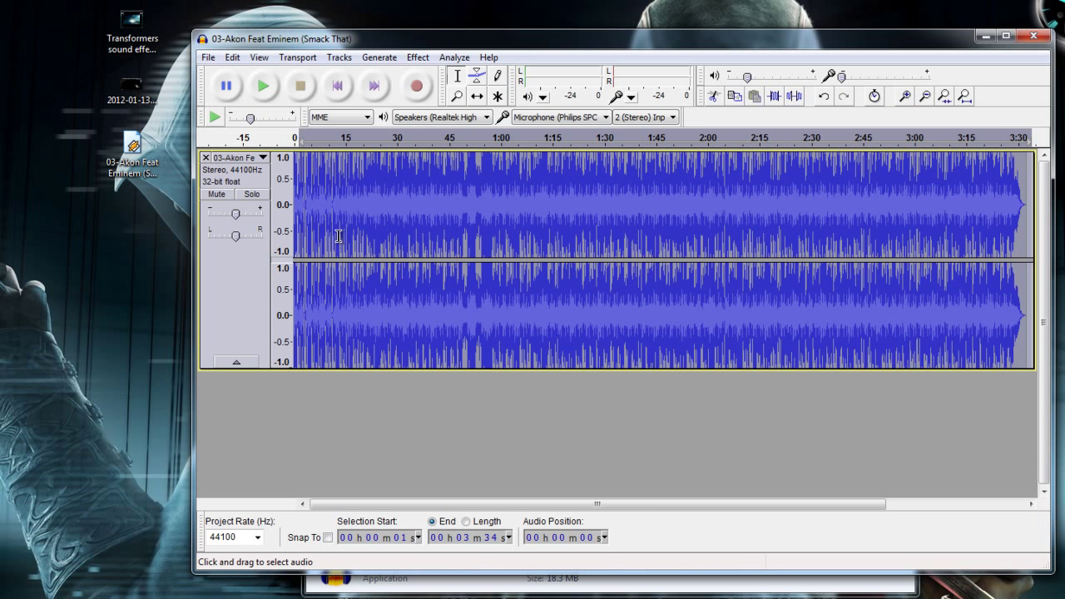
key(Delete)
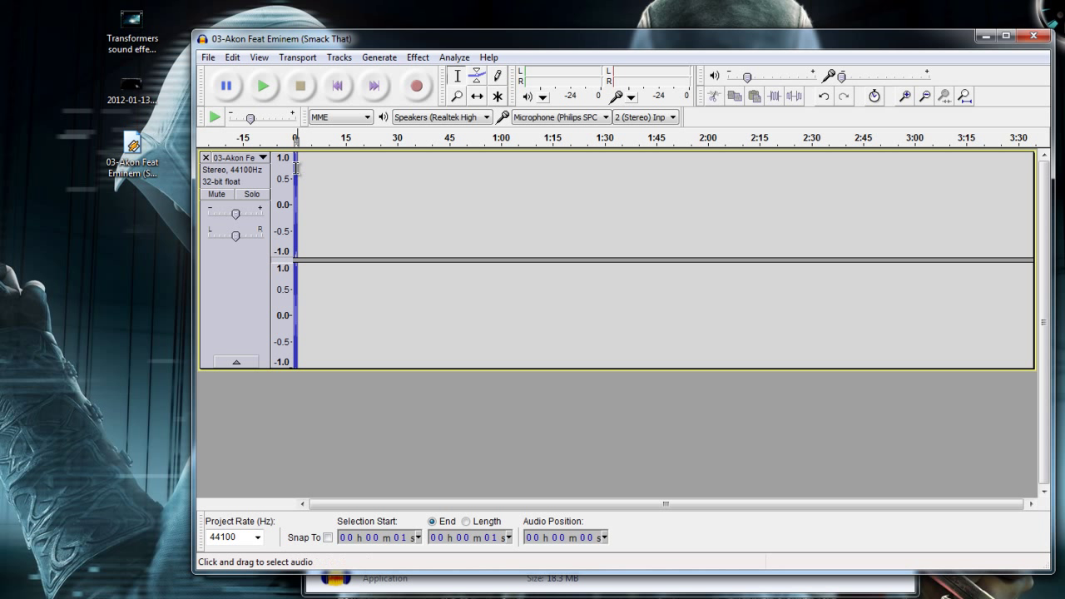
click(260, 88)
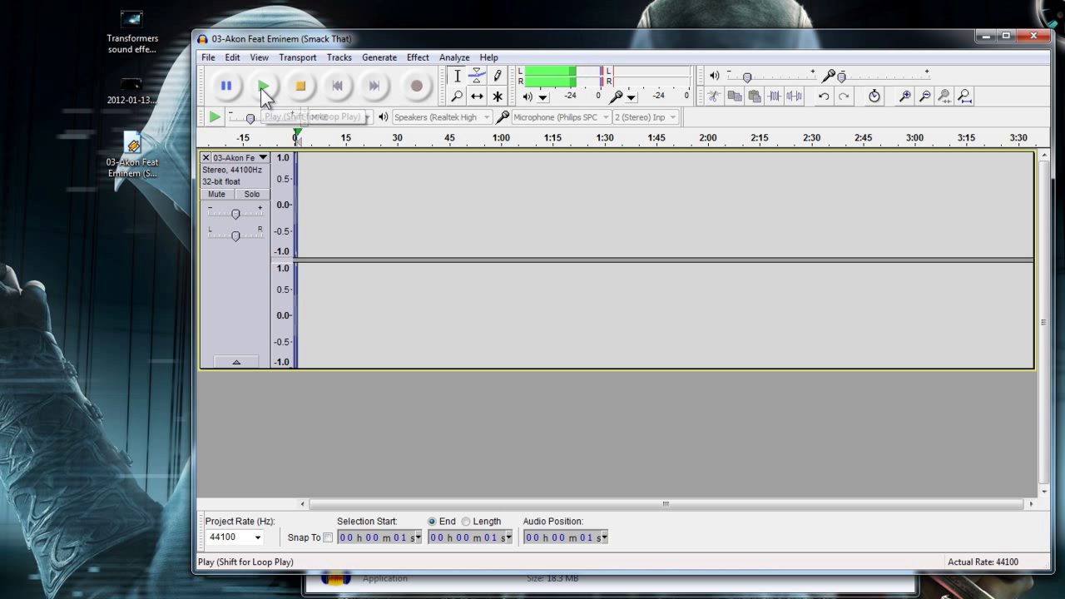
click(304, 87)
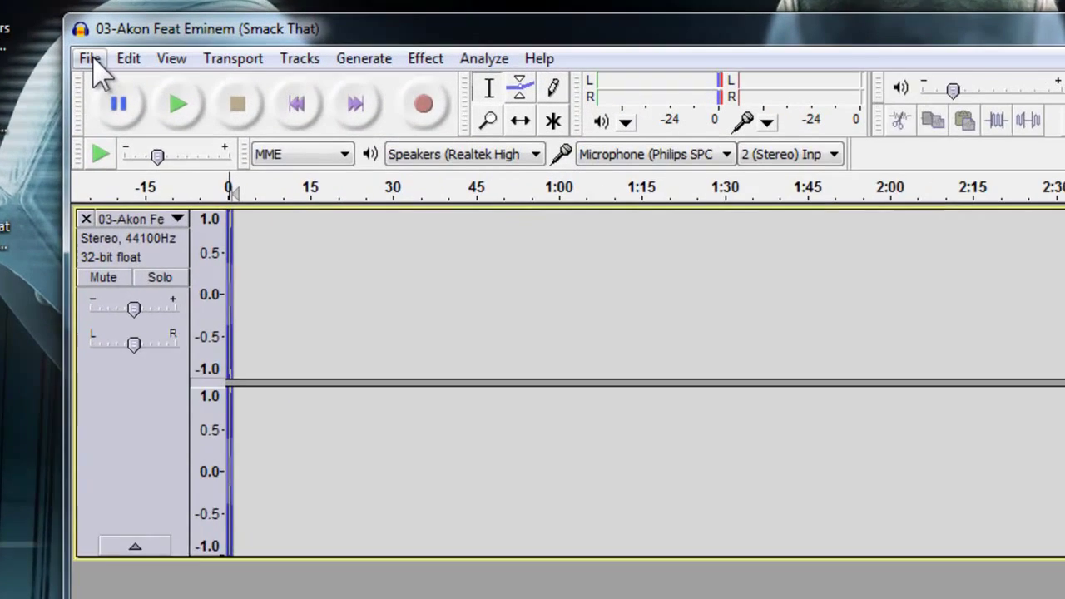
Step: Export the trimmed track to the desktop as a WAV (Microsoft) signed 16 bit PCM file with blank metadata
click(209, 60)
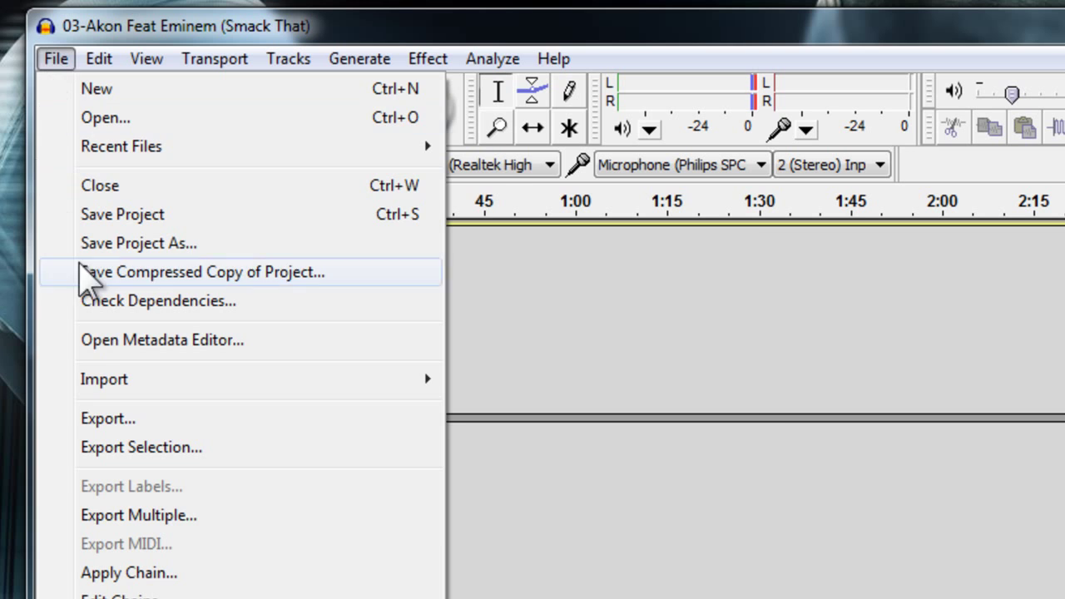
click(120, 419)
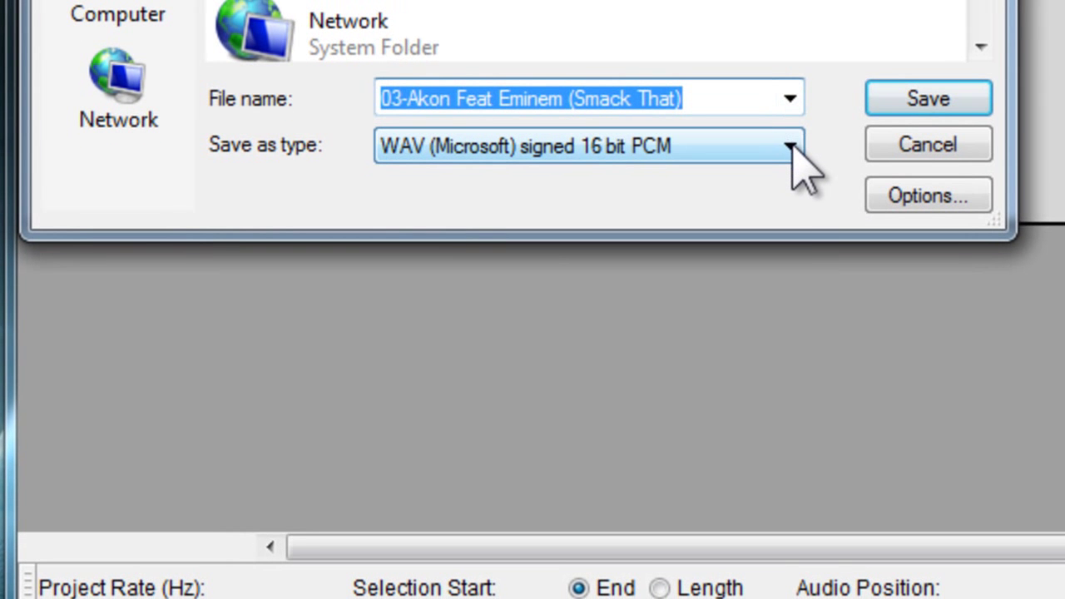
click(546, 522)
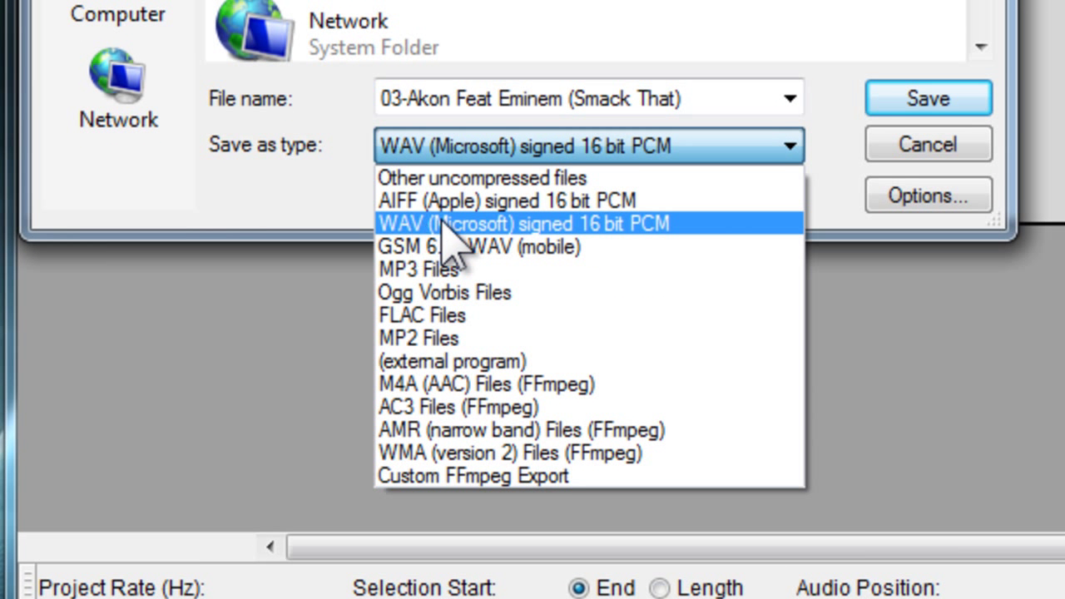
click(524, 226)
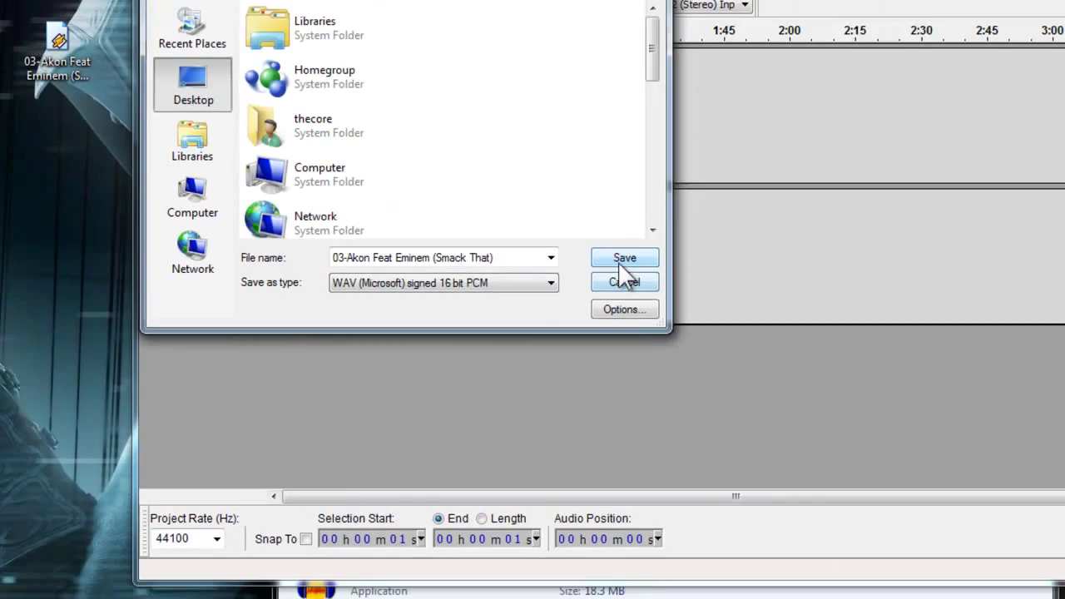
click(622, 260)
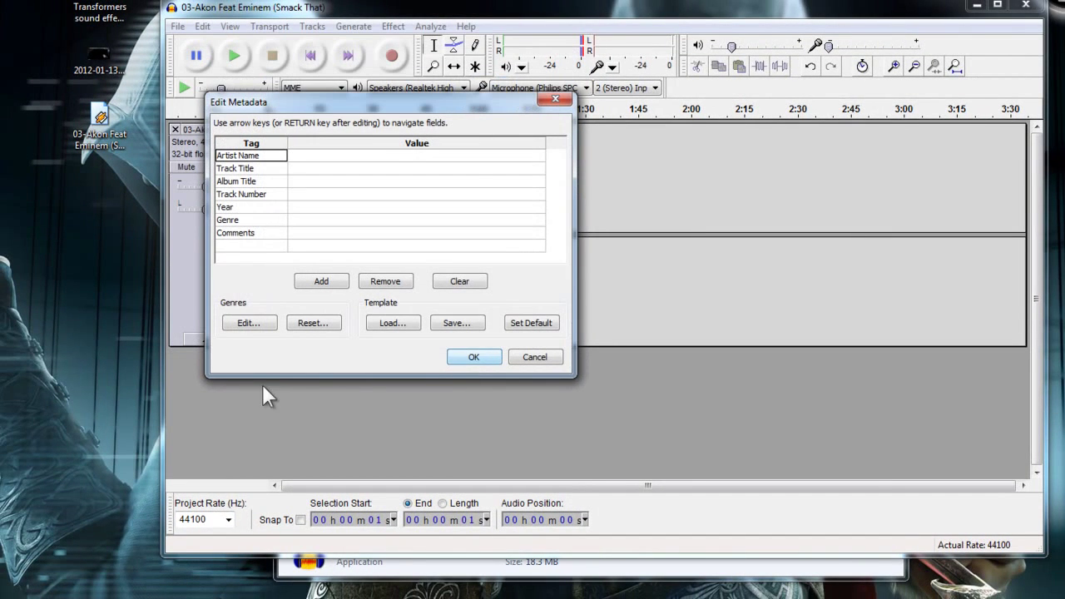
click(472, 359)
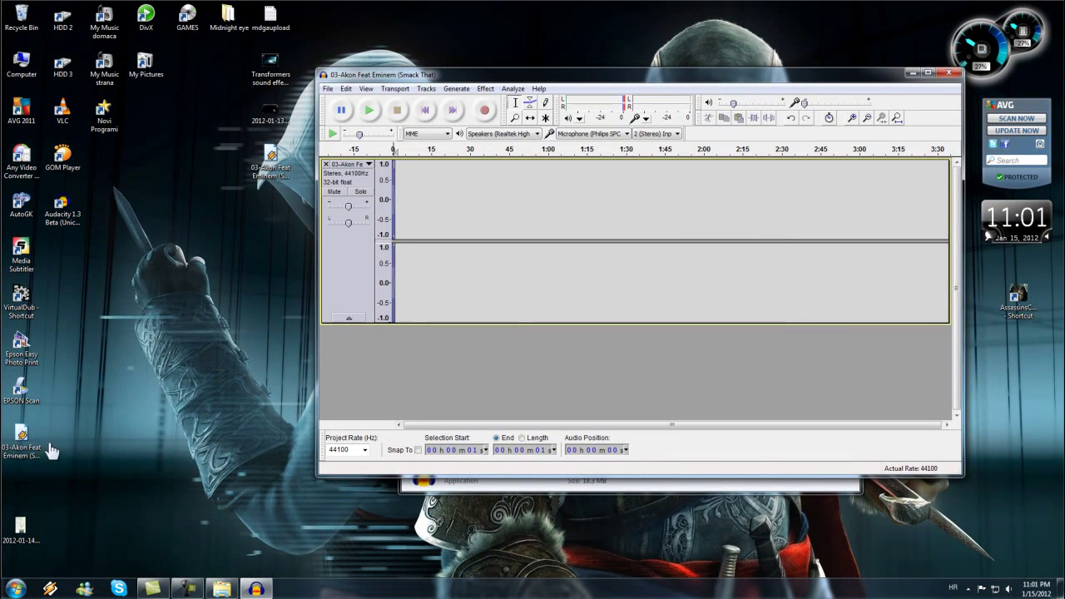
Step: Play the exported clip in Winamp, close the player, and place the clip and the original song together on the desktop
drag(49, 450, 271, 315)
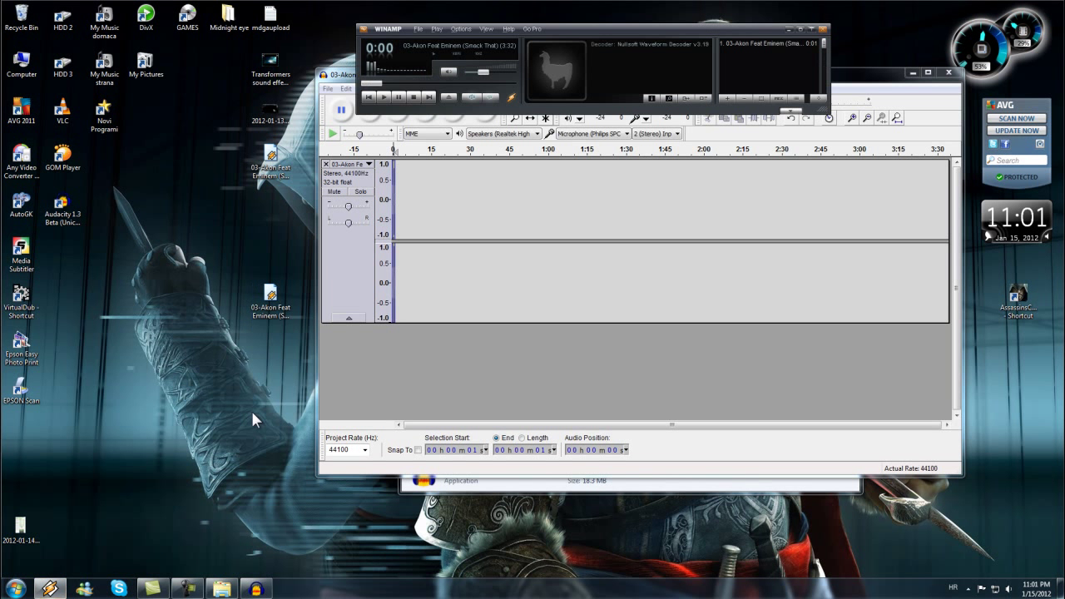
click(823, 30)
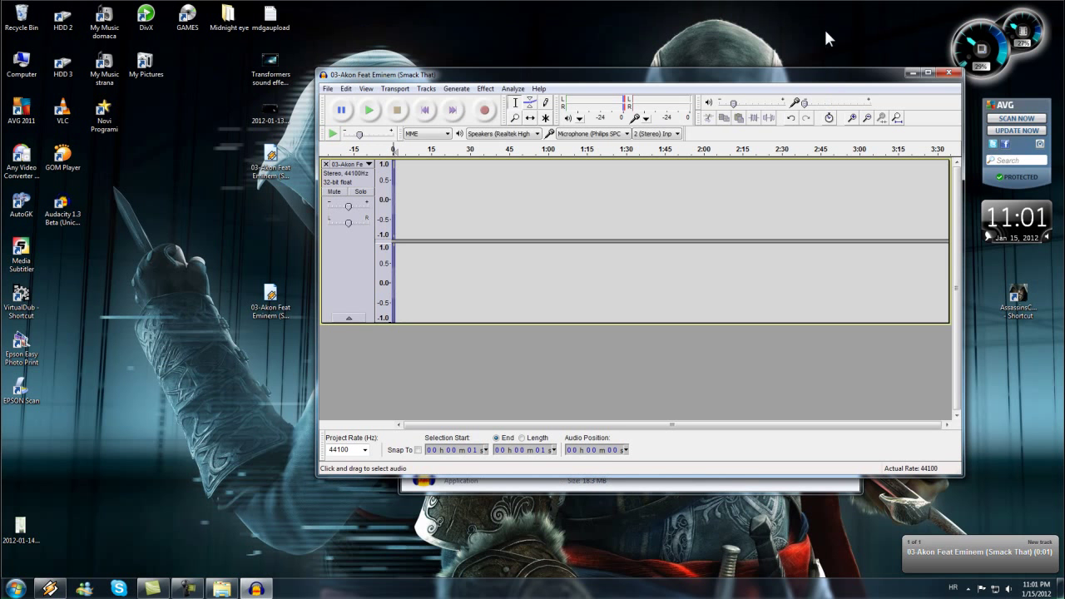
drag(273, 165, 275, 251)
click(297, 206)
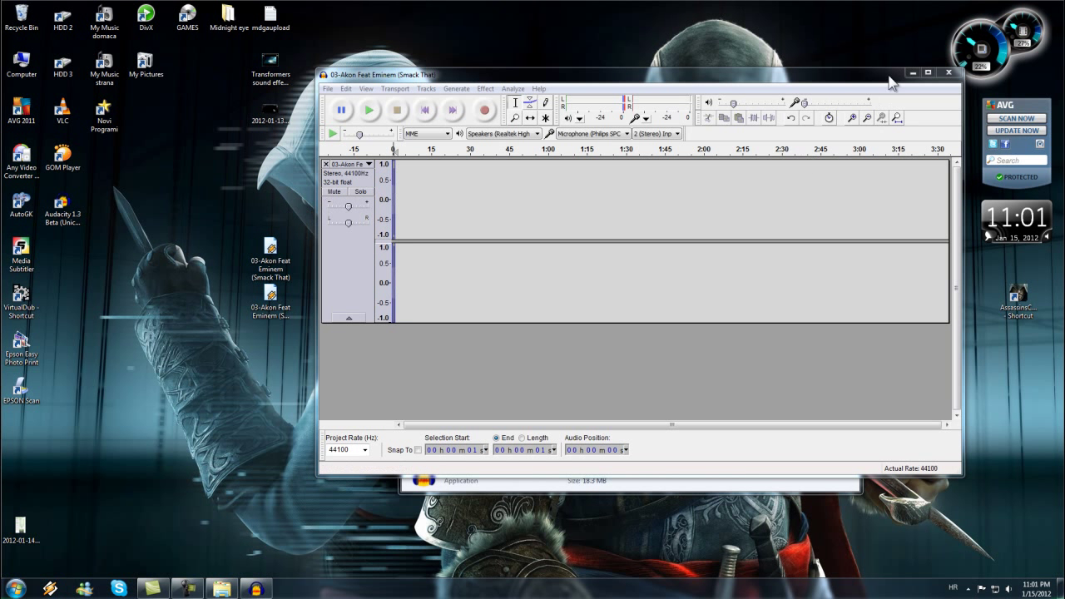
Step: Close Audacity without saving changes and move both Akon song files from the desktop to the Recycle Bin
click(949, 74)
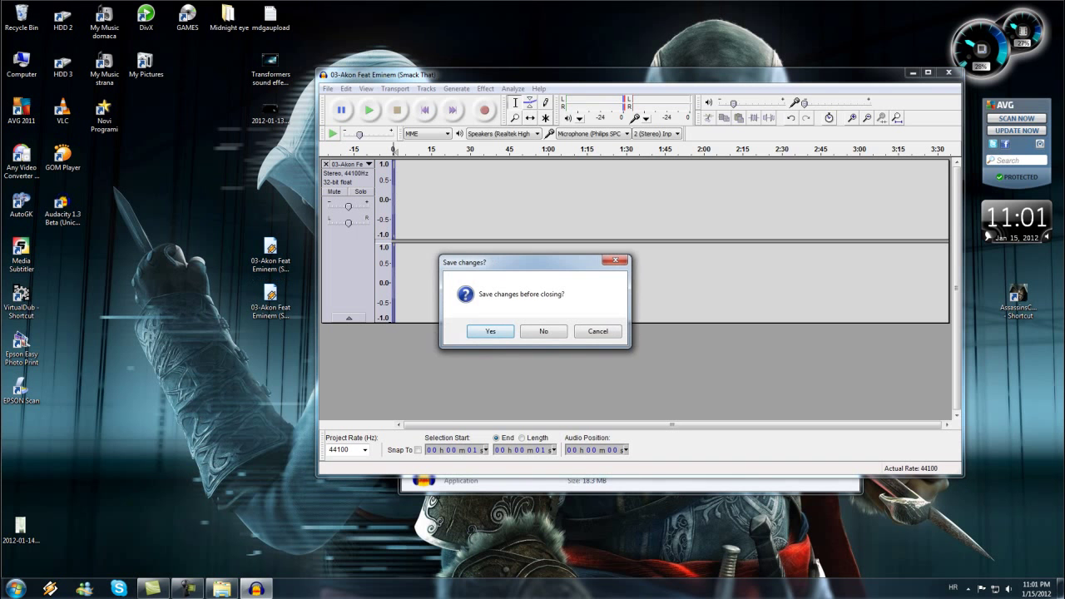
click(545, 332)
drag(301, 203, 244, 325)
drag(270, 254, 316, 116)
right_click(317, 115)
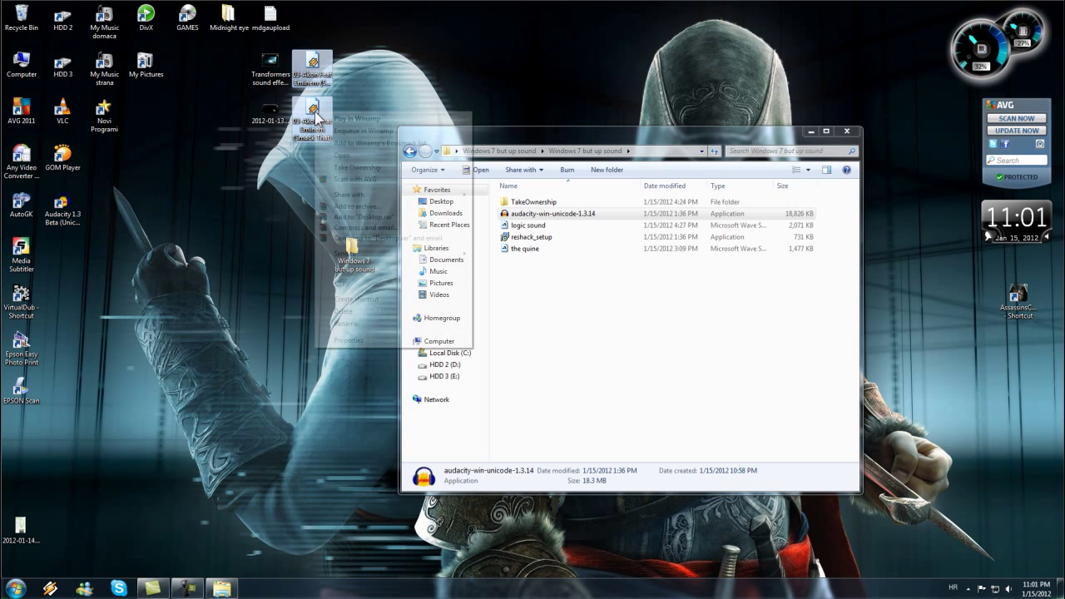
click(356, 312)
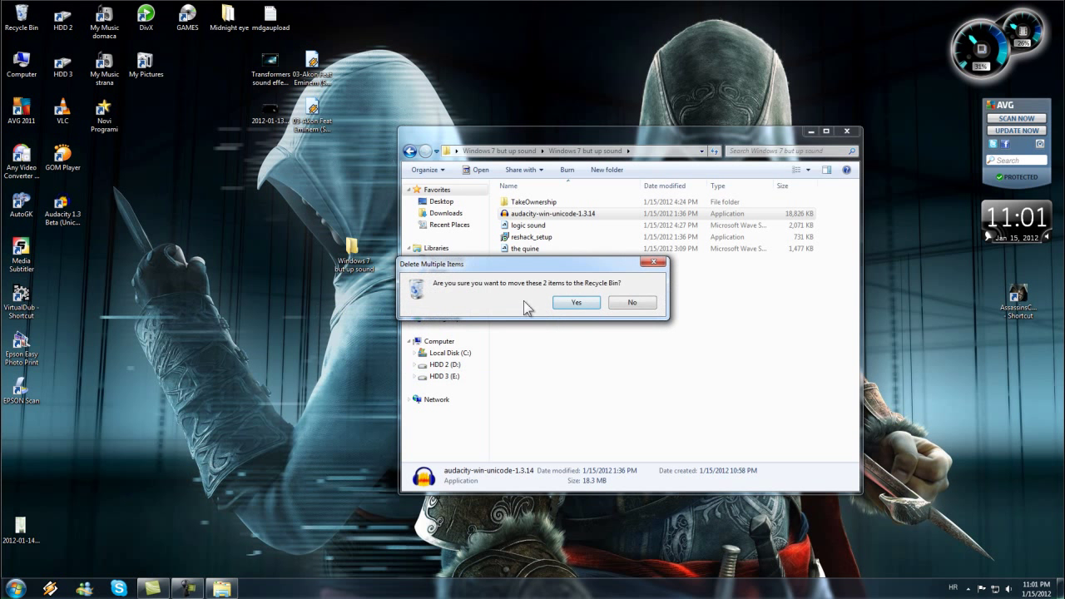
click(594, 303)
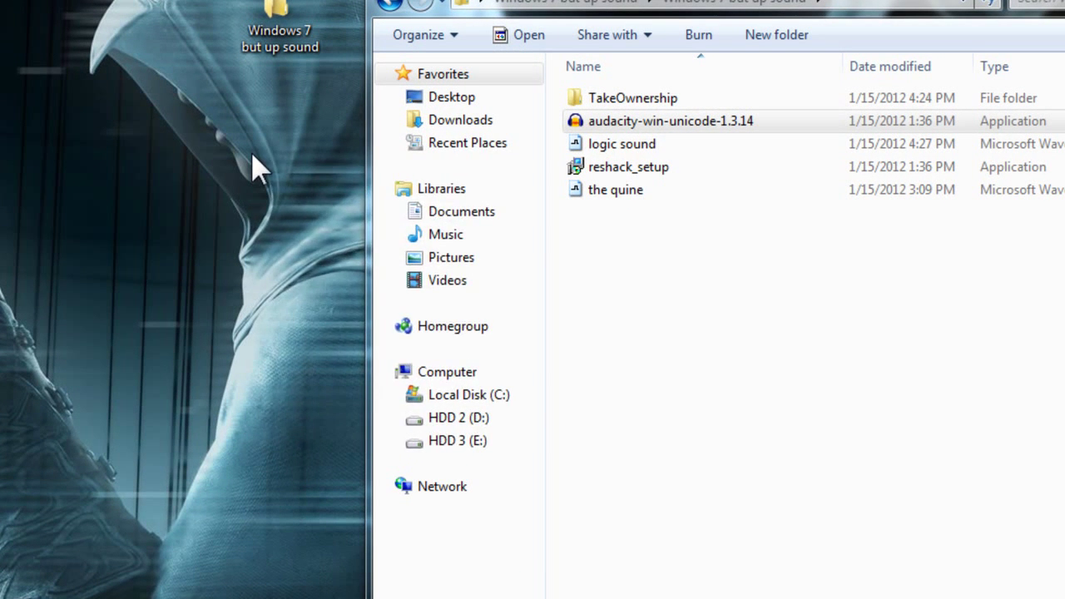
Step: Open the Sound settings from the desktop's Personalization window and select the Exit Windows program event
right_click(255, 158)
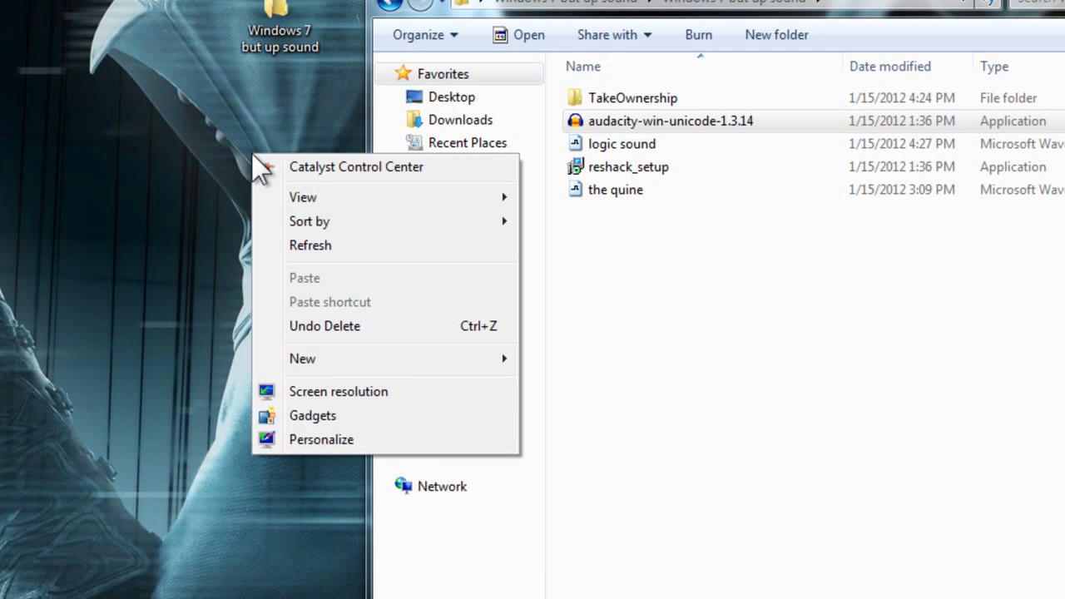
click(324, 441)
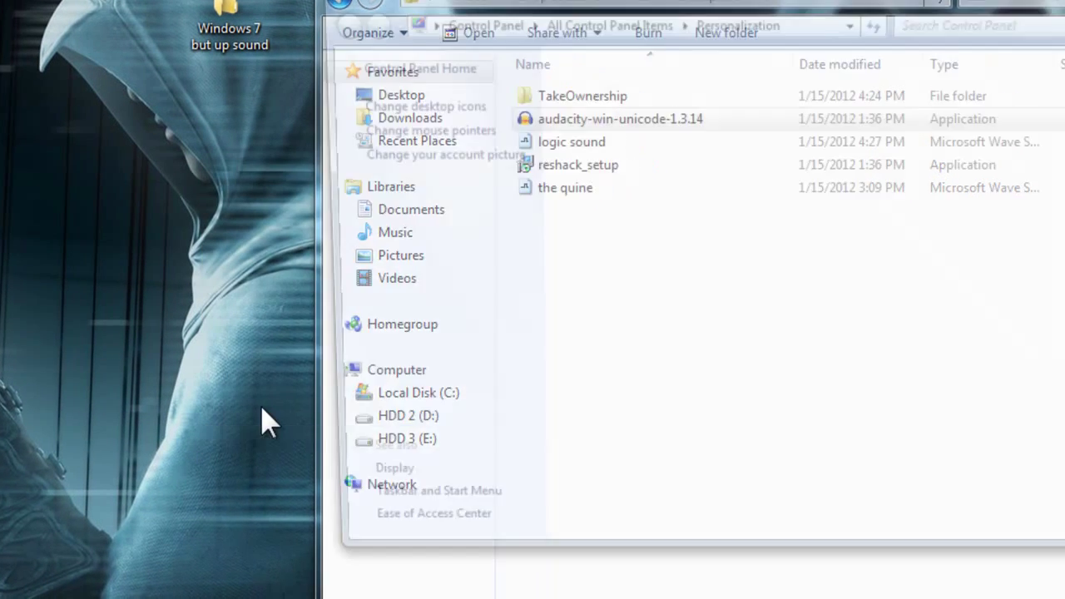
click(799, 503)
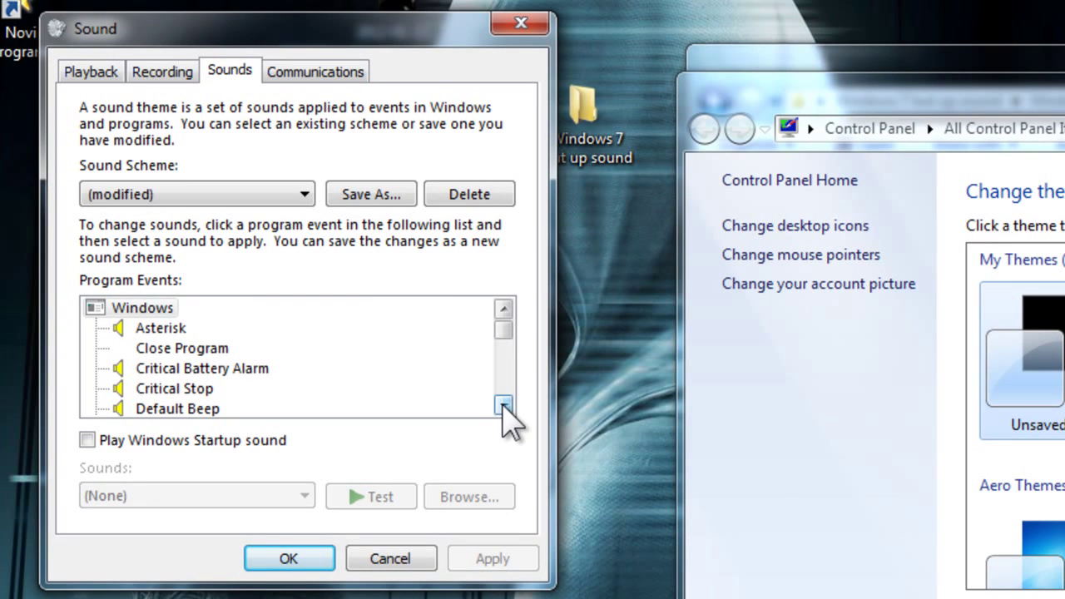
click(504, 406)
click(503, 406)
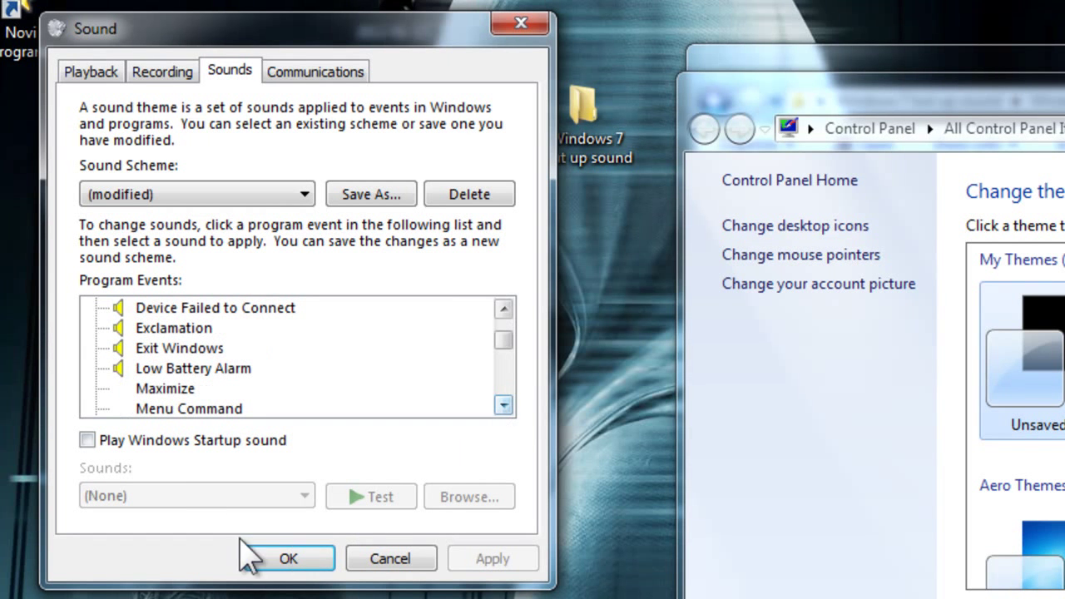
click(164, 349)
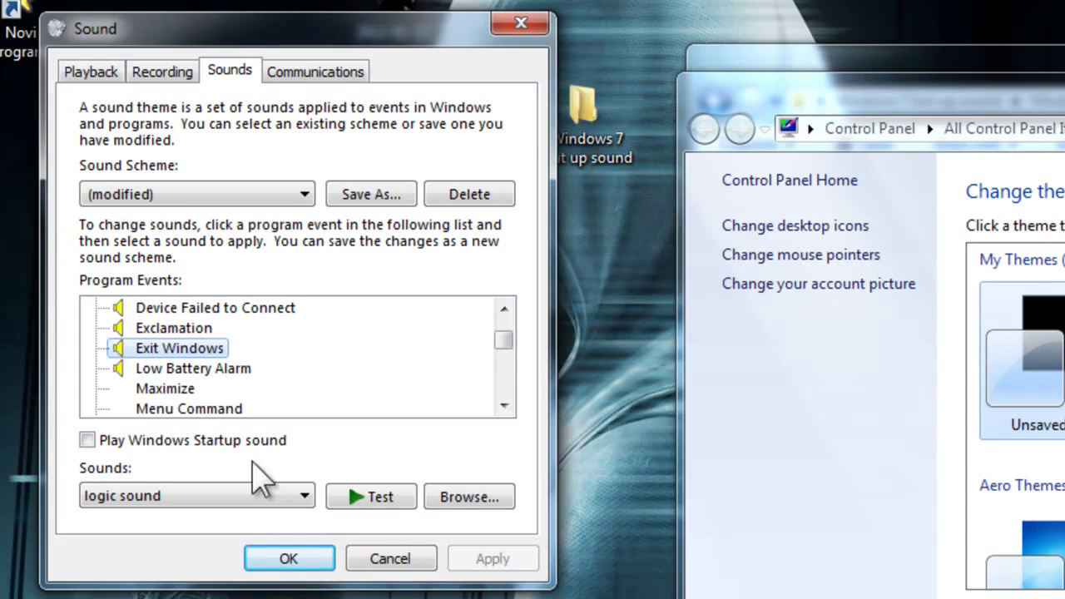
Step: Assign logic sound from the desktop's Windows 7 but up sound folder to Exit Windows and apply the sound settings
click(454, 503)
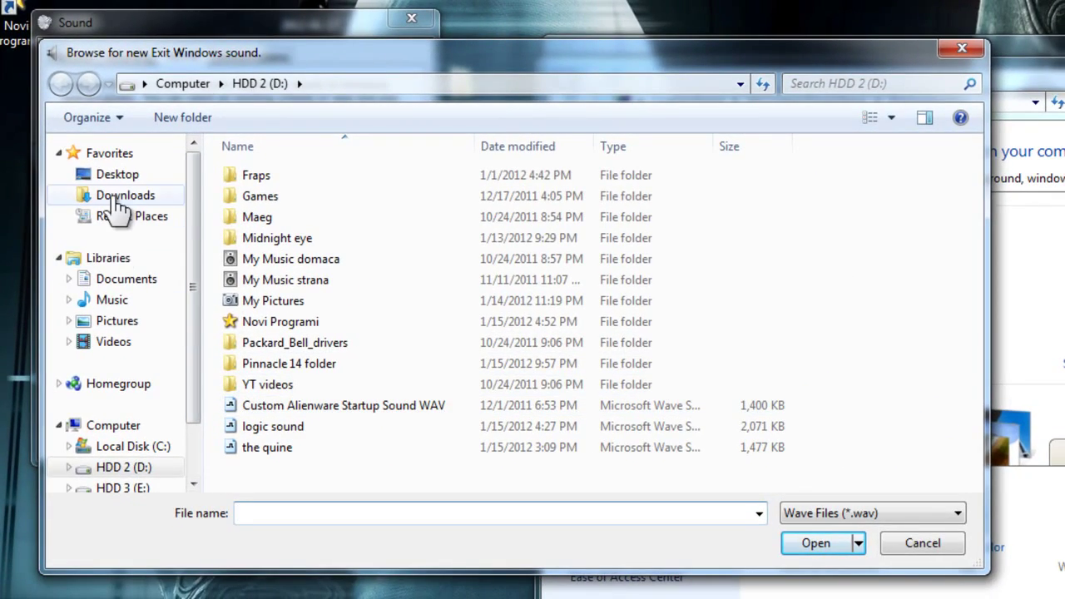
click(125, 176)
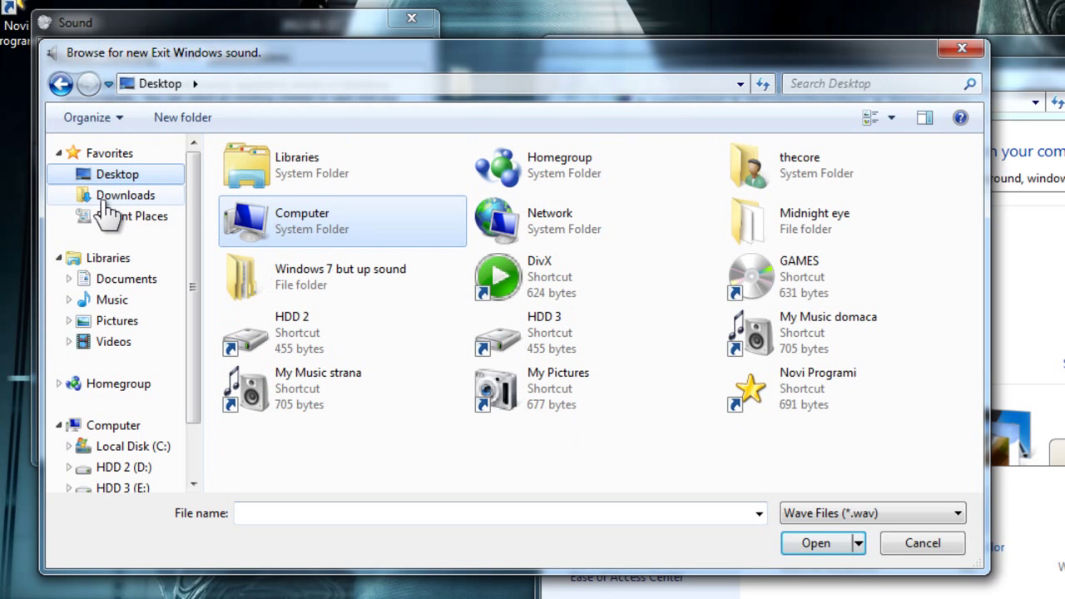
click(377, 283)
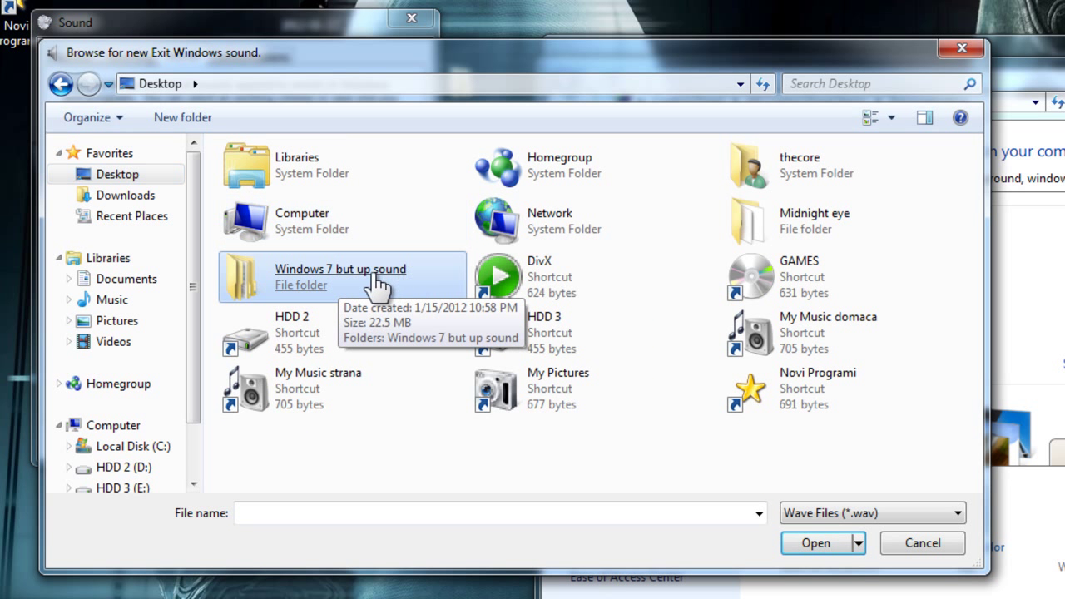
double_click(353, 283)
double_click(301, 178)
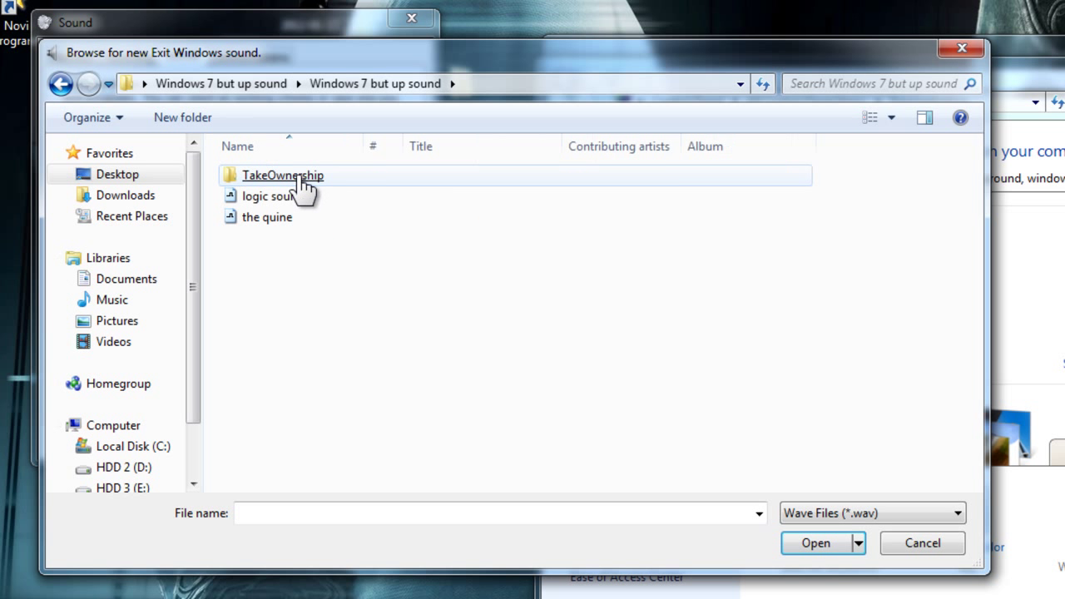
click(273, 224)
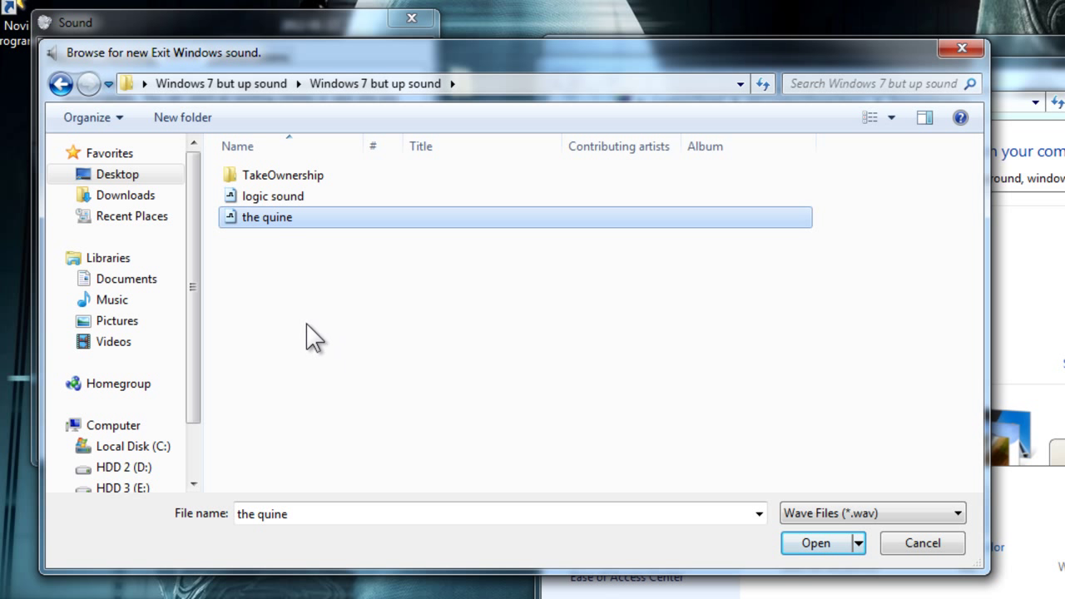
click(272, 202)
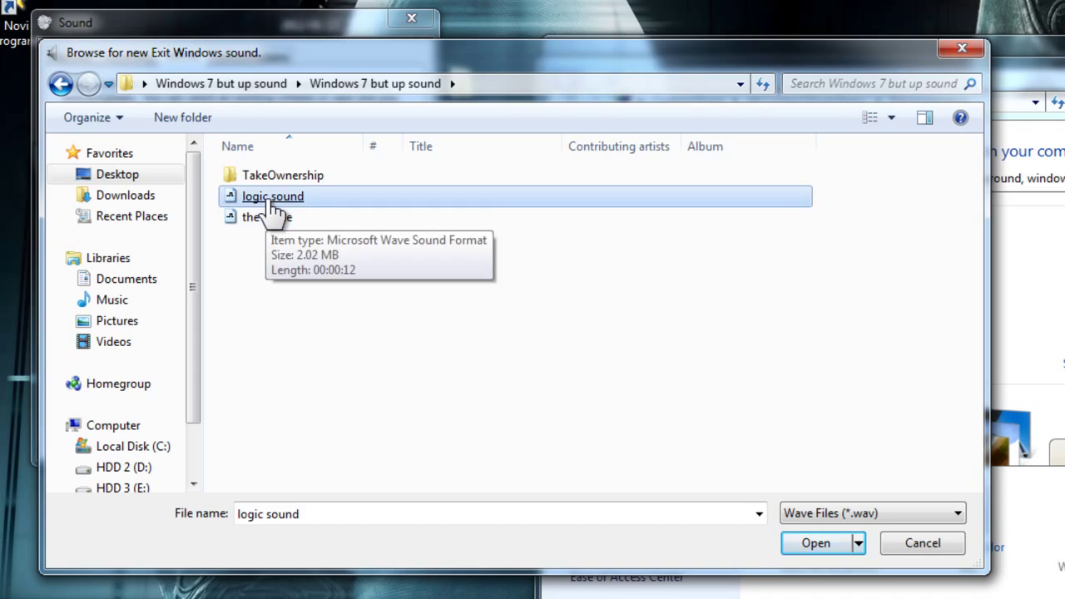
double_click(272, 204)
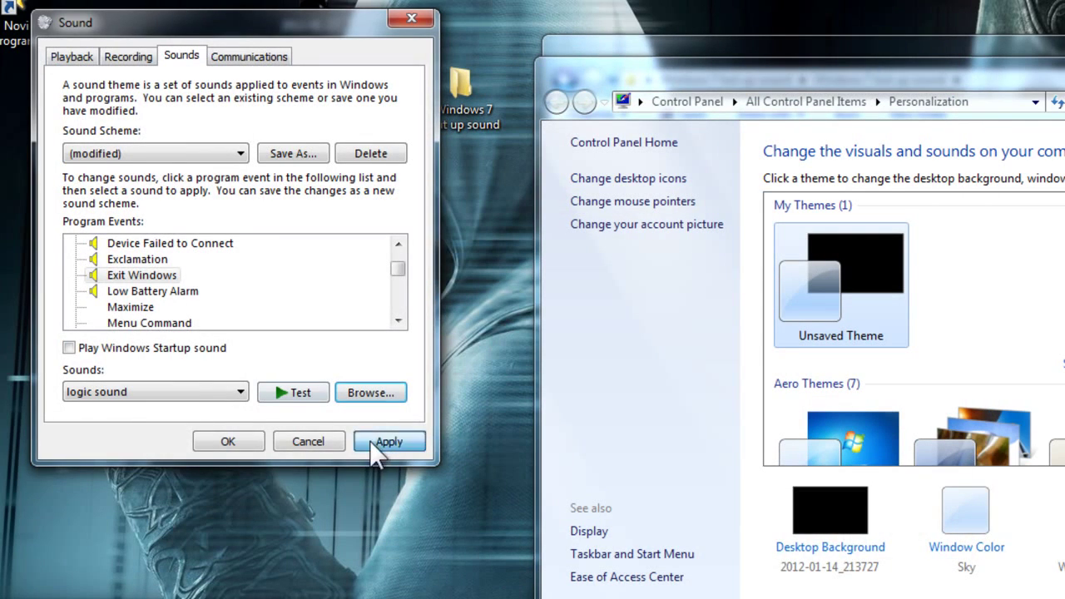
click(382, 442)
click(229, 441)
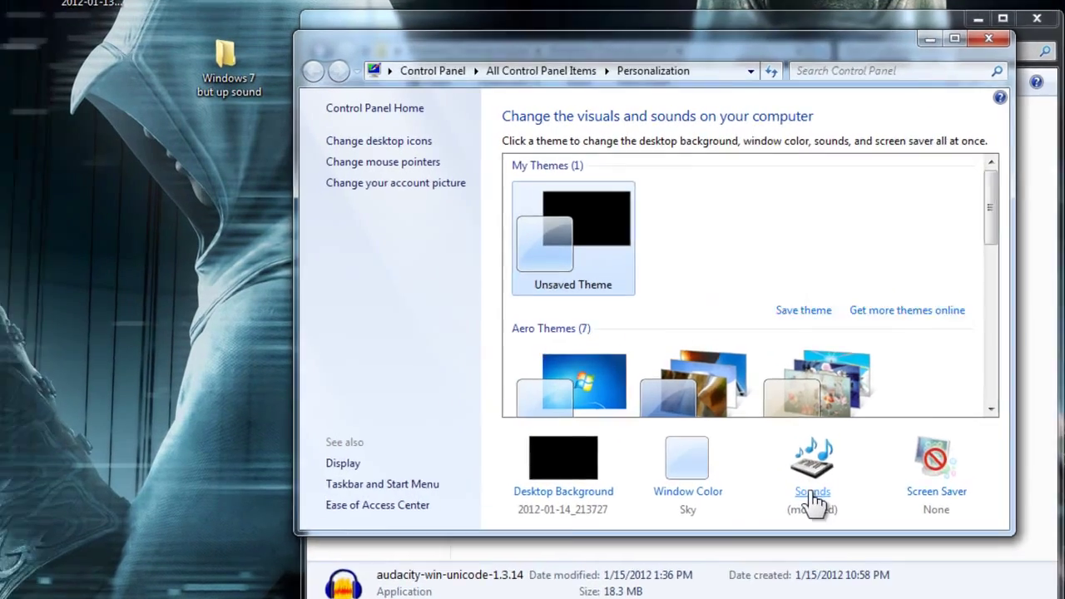
Step: Switch Play Windows Startup sound on and back off in the Sound settings, apply, and close Personalization
click(666, 450)
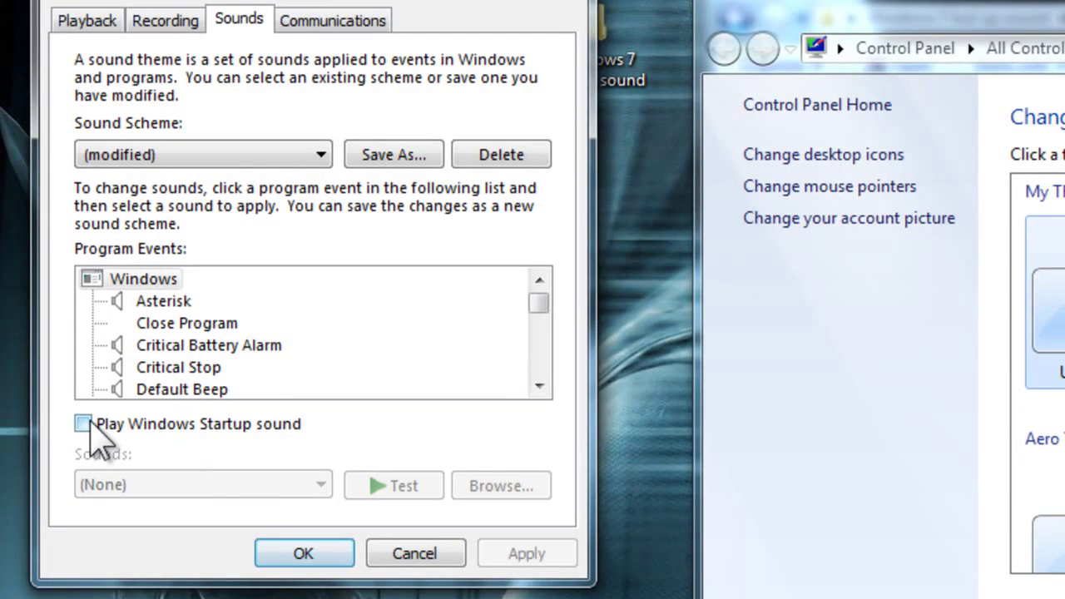
click(85, 426)
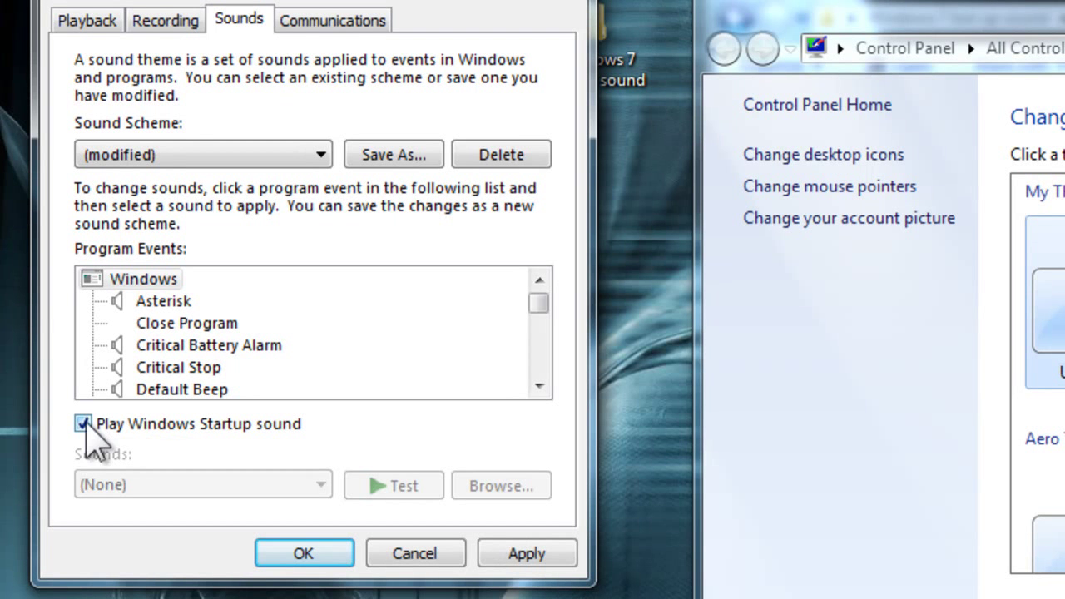
click(83, 424)
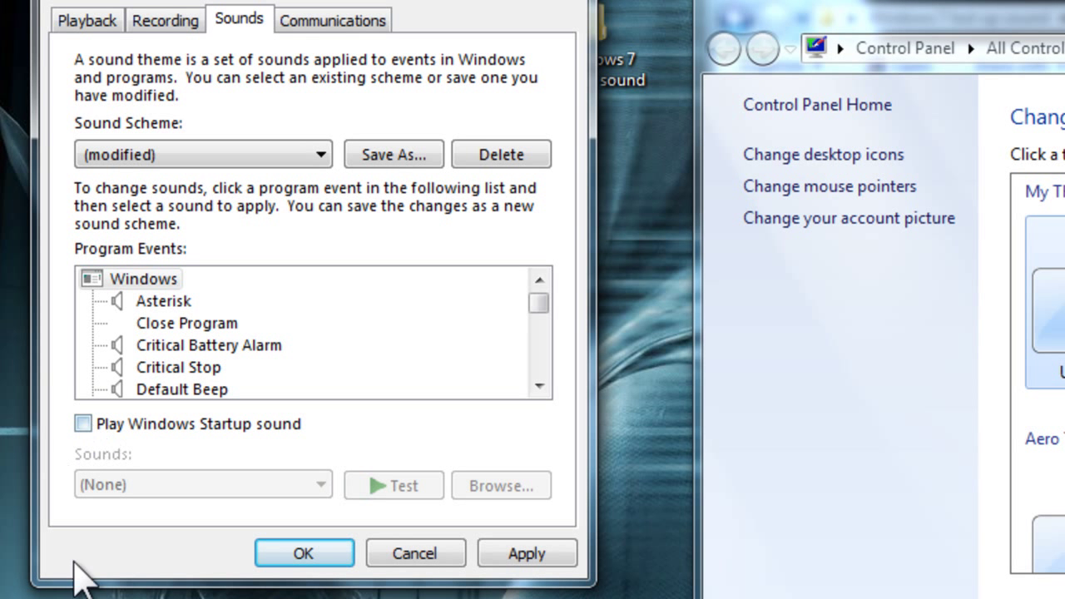
click(525, 556)
click(315, 556)
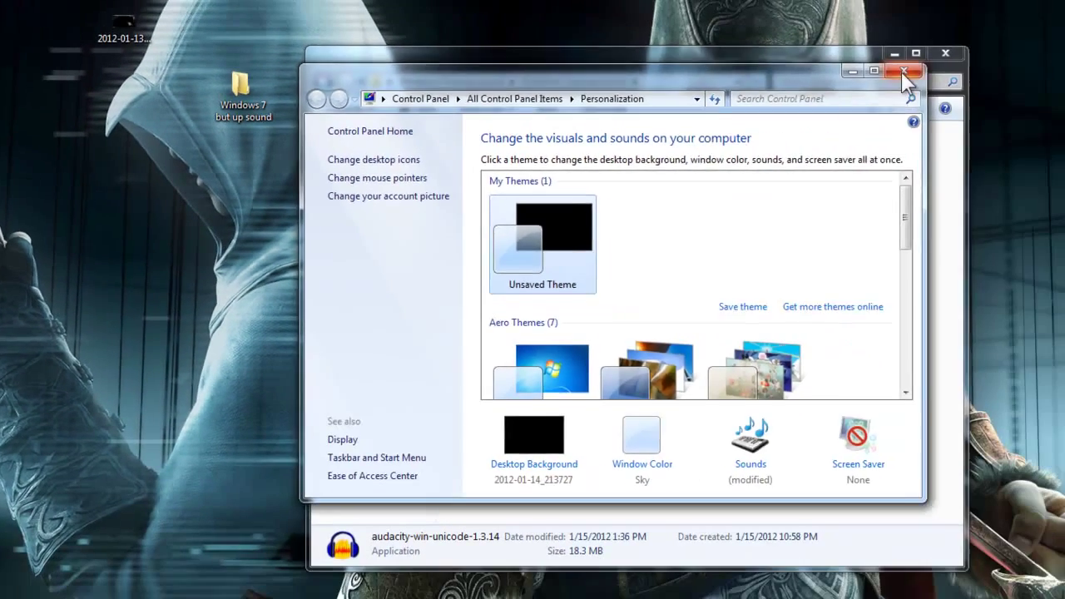
click(904, 73)
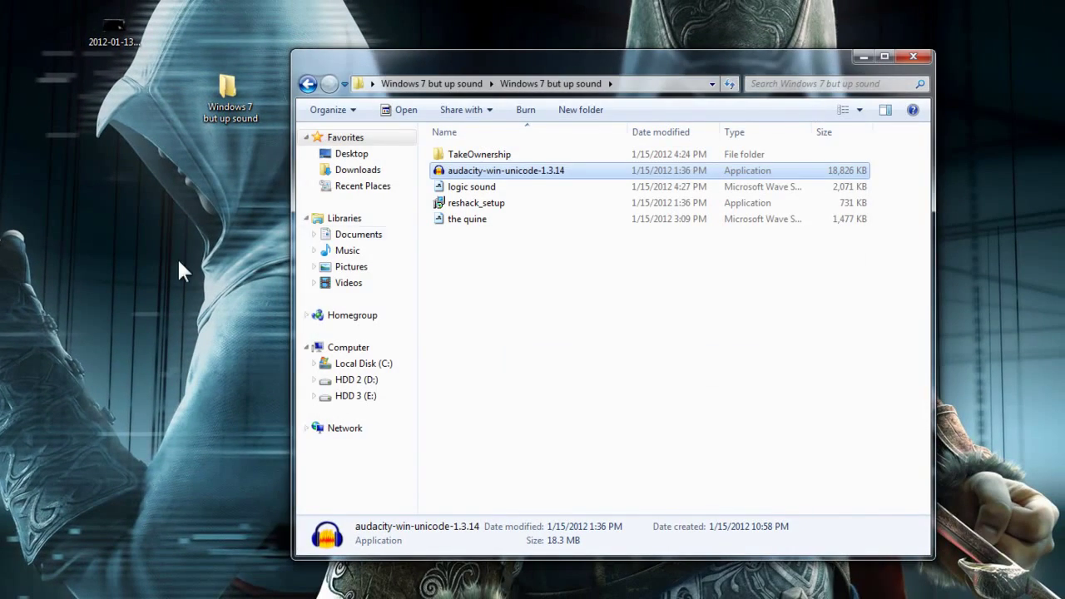
Step: Merge InstallTakeOwnership from the TakeOwnership folder into the registry, accepting the confirmation
click(174, 432)
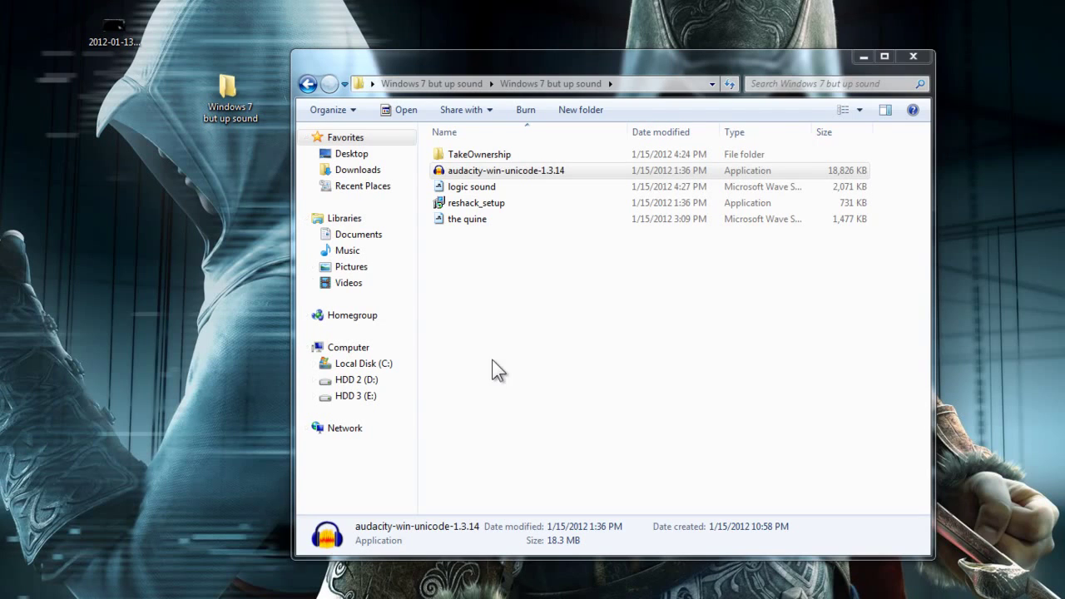
click(480, 155)
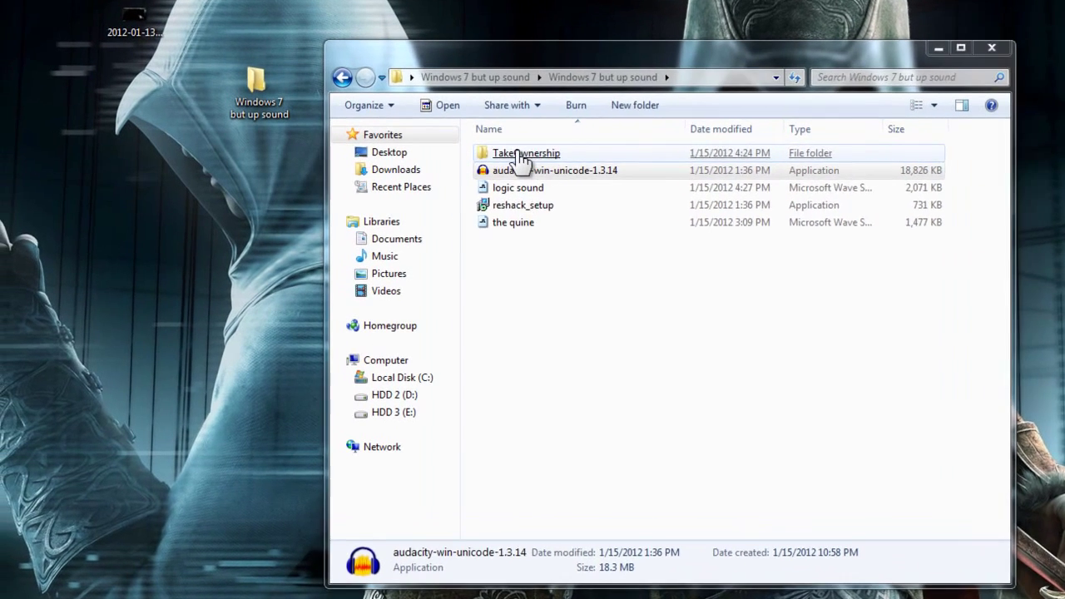
click(543, 158)
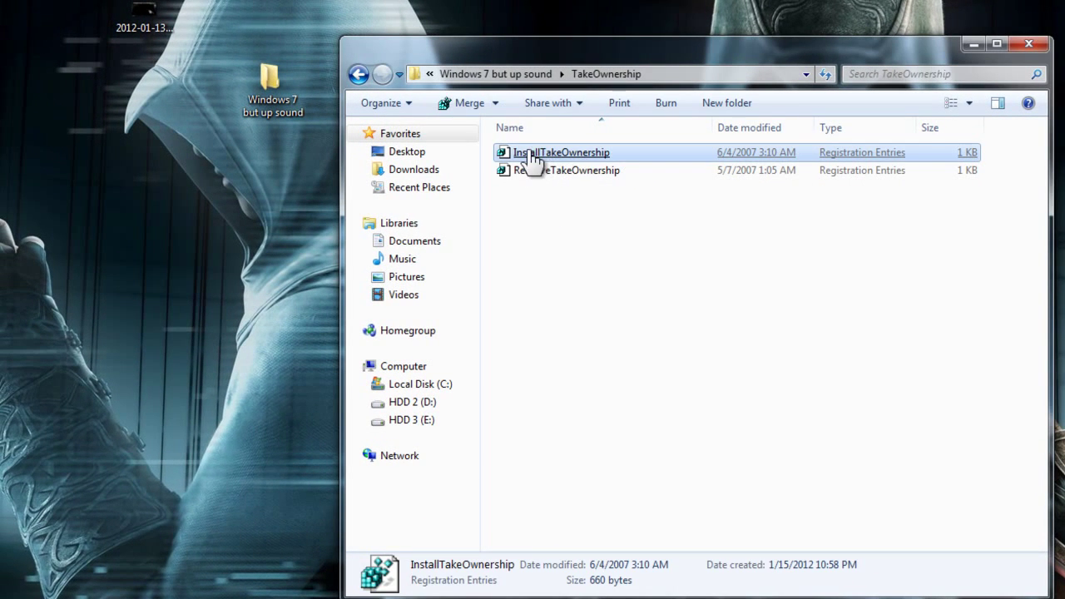
click(577, 156)
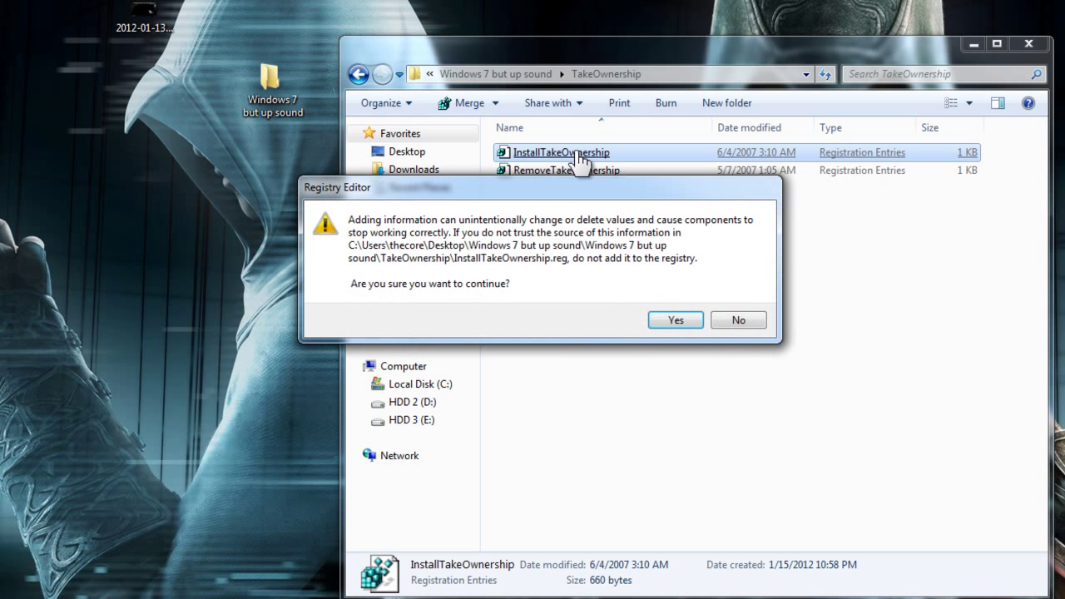
click(672, 321)
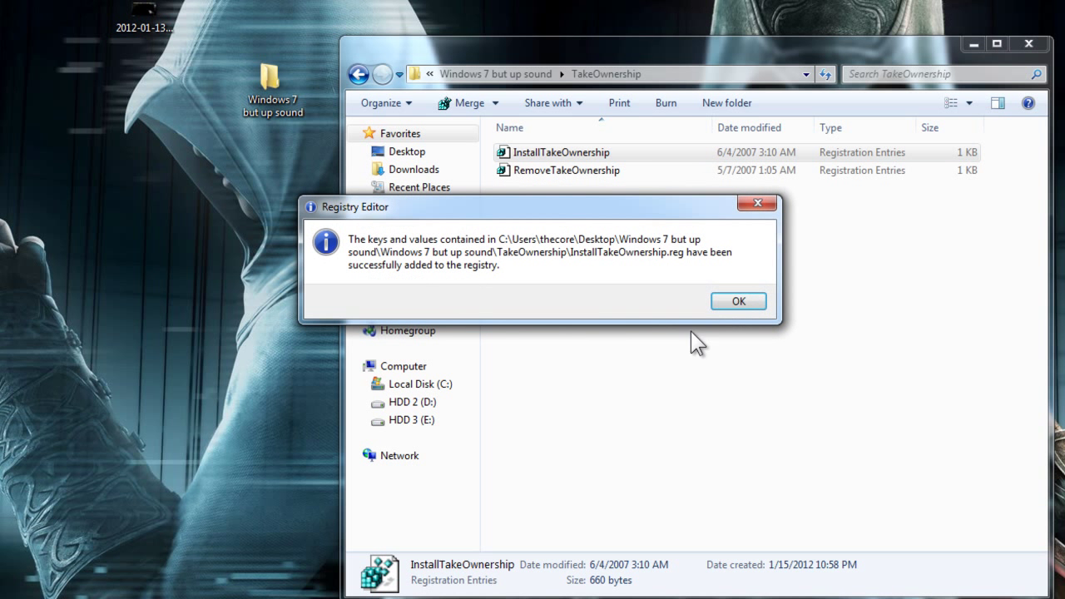
click(737, 302)
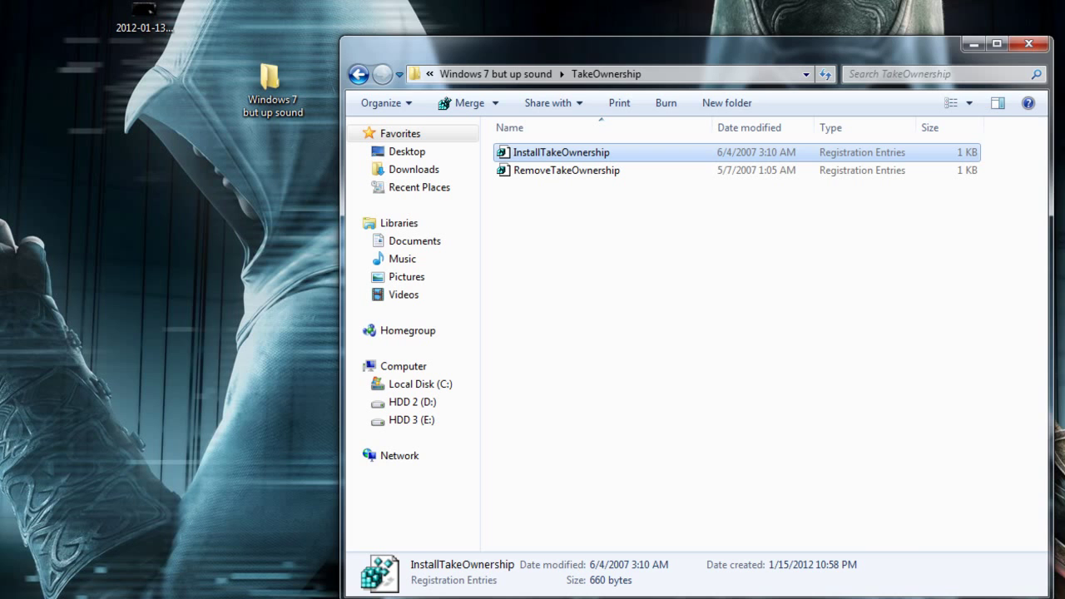
click(3, 496)
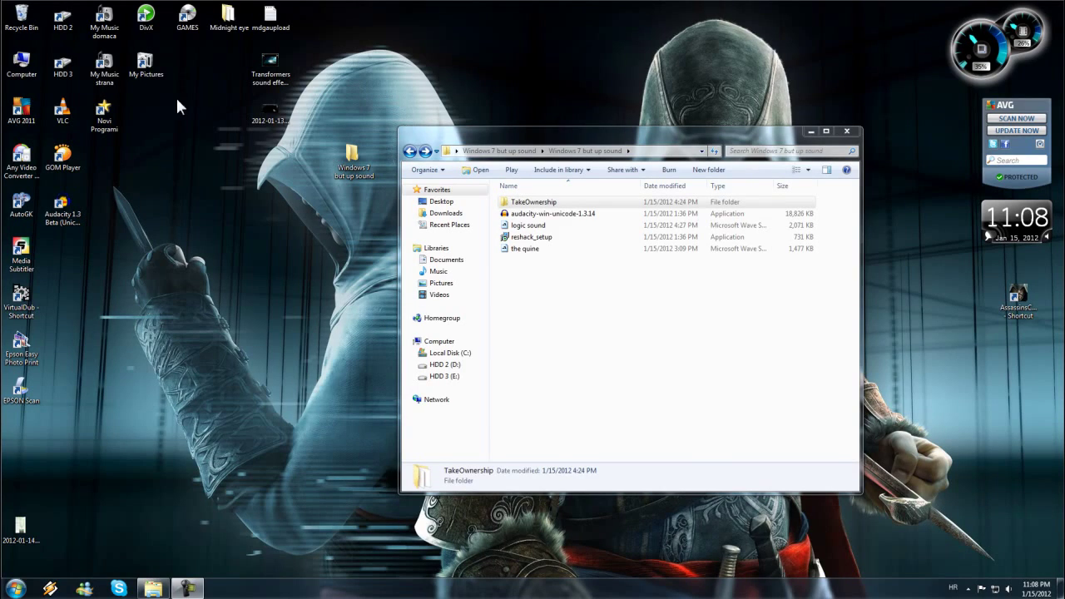
Step: Open the System32 folder inside Windows on Local Disk (C:) from the desktop's Computer window
double_click(30, 75)
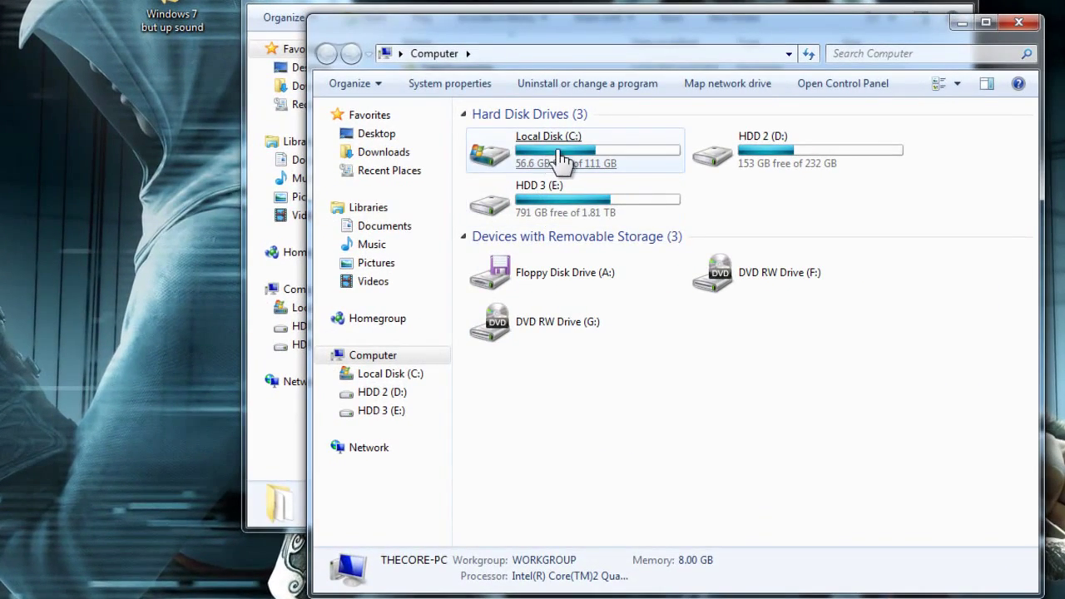
double_click(561, 158)
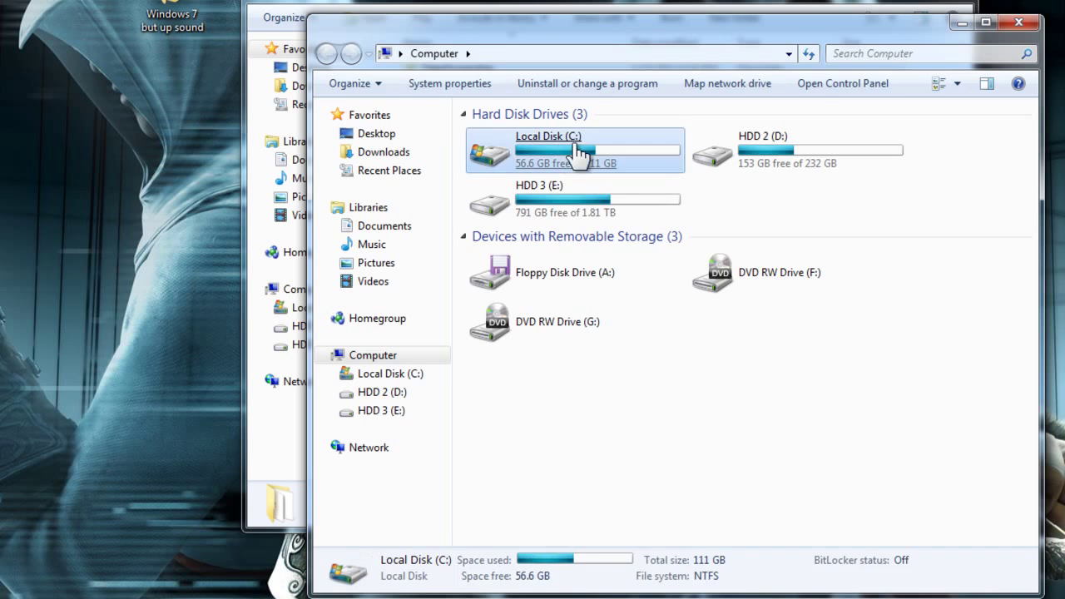
double_click(508, 264)
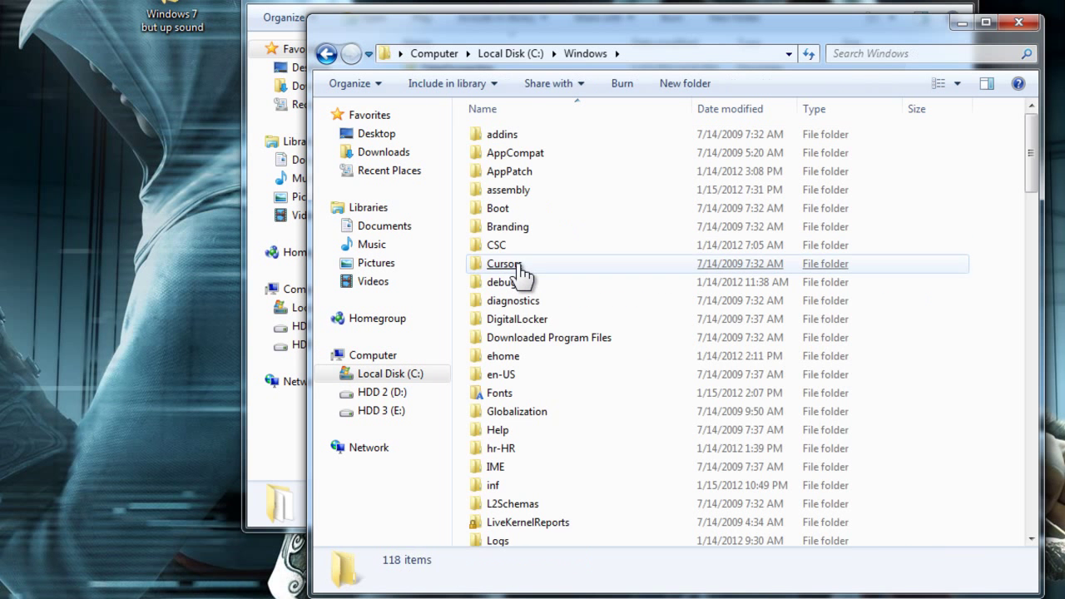
click(518, 268)
scroll(586, 378, down, 3)
scroll(591, 379, down, 2)
click(591, 379)
scroll(591, 379, down, 4)
click(591, 378)
scroll(591, 379, down, 2)
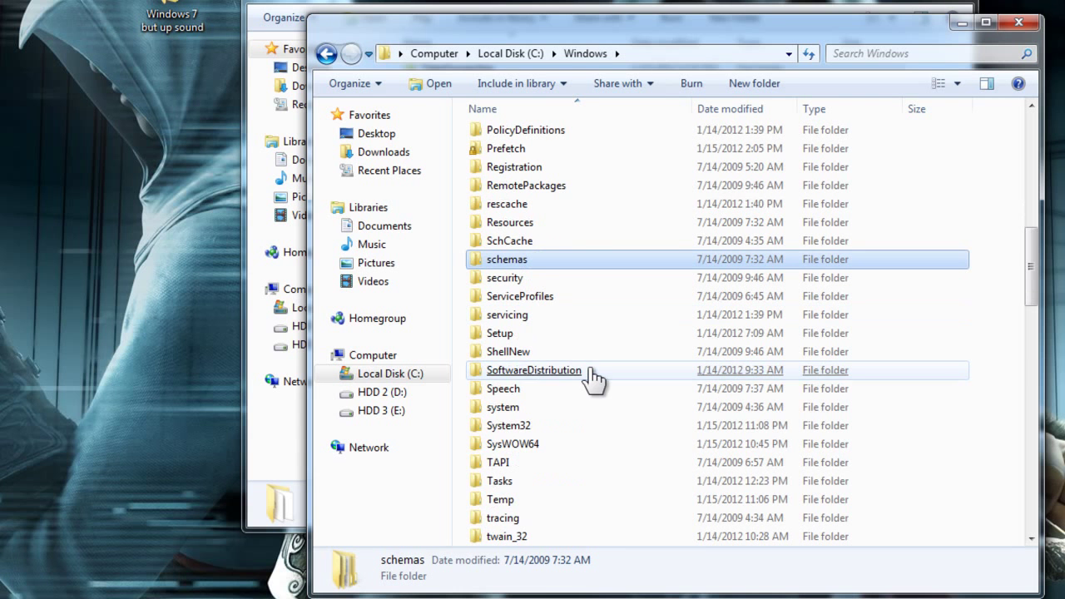
double_click(545, 427)
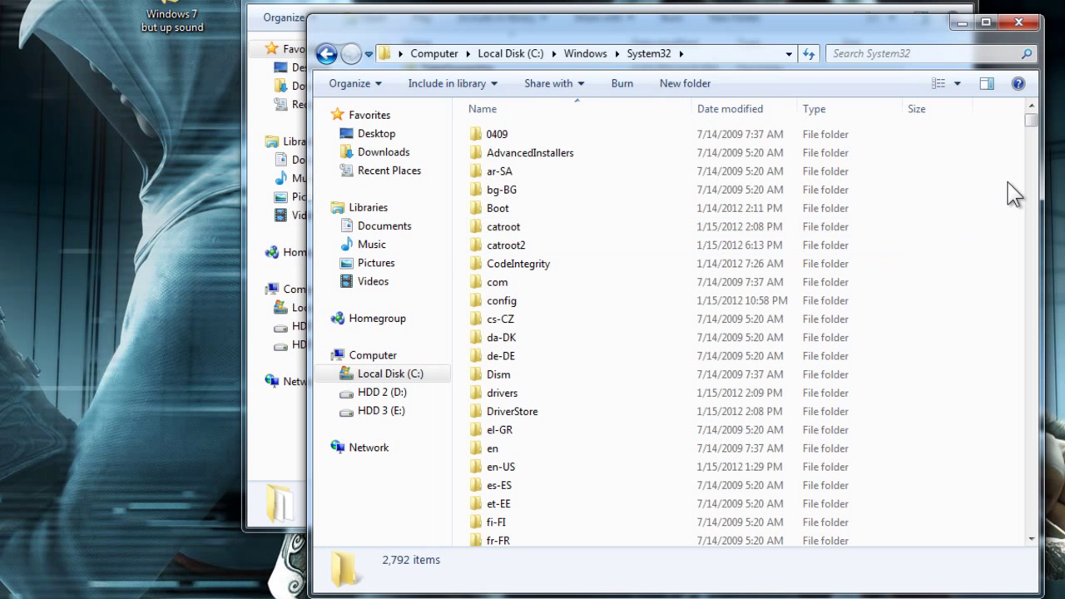
Step: Find imageres.dll in the System32 folder and copy it to the clipboard
drag(1032, 122, 1029, 193)
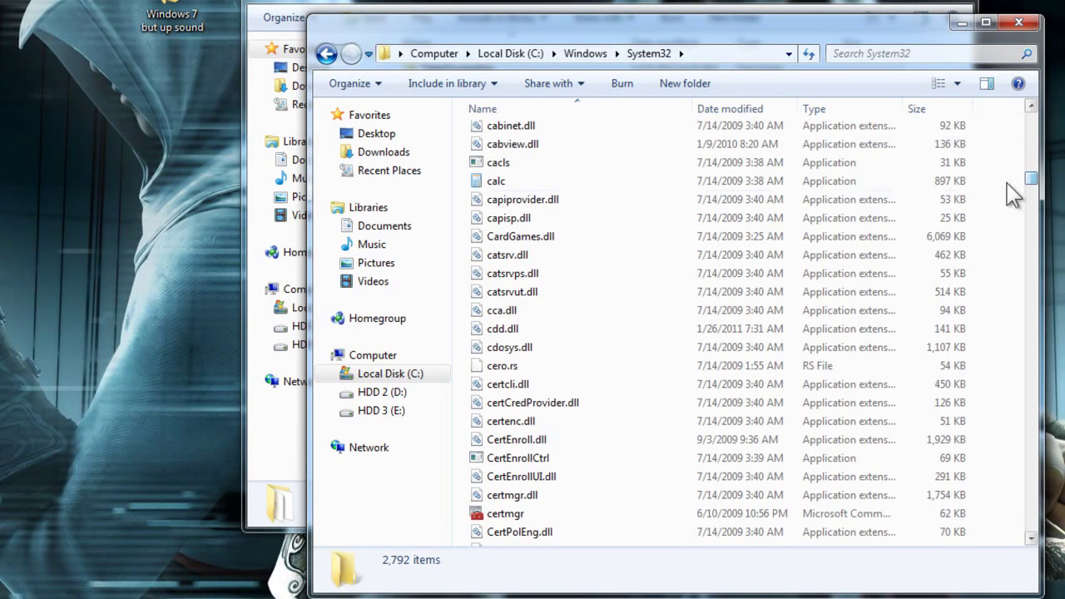
click(613, 299)
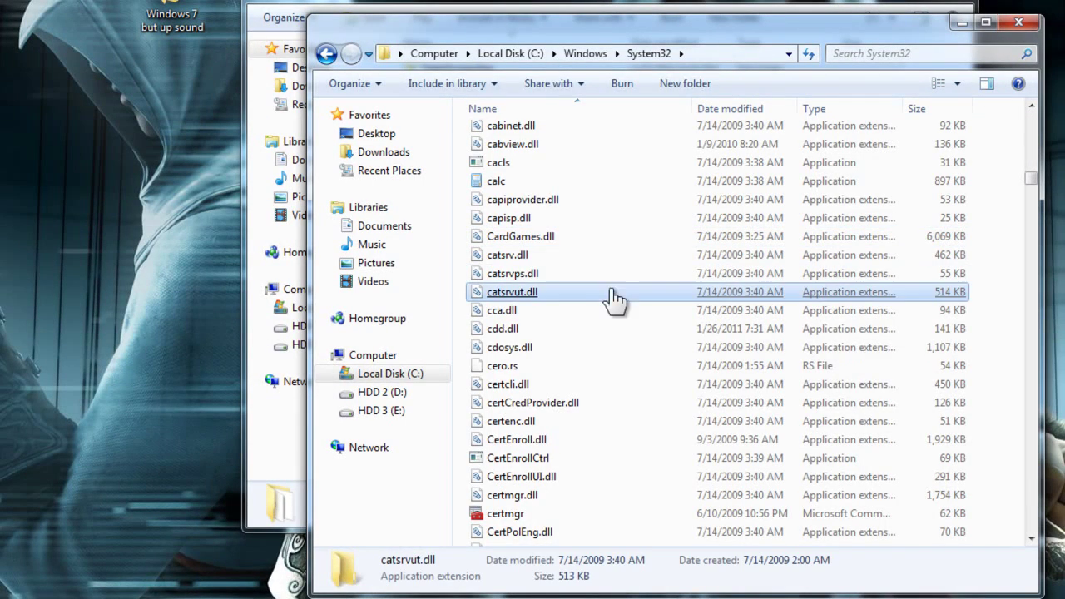
scroll(615, 309, down, 7)
click(644, 311)
scroll(665, 312, down, 15)
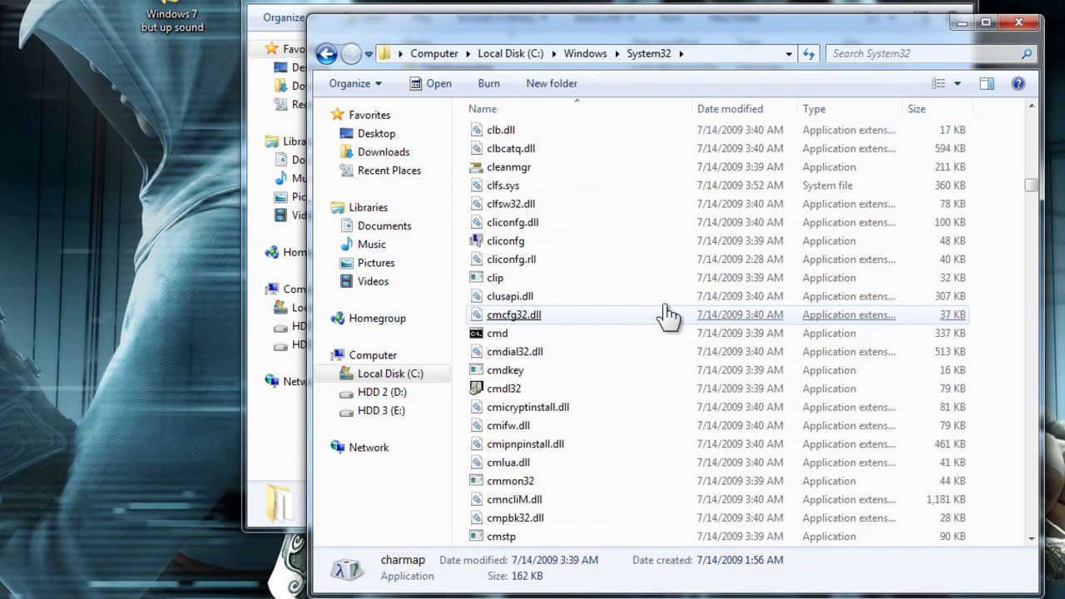
scroll(682, 310, down, 10)
click(666, 326)
scroll(658, 326, down, 20)
click(637, 324)
scroll(635, 324, down, 8)
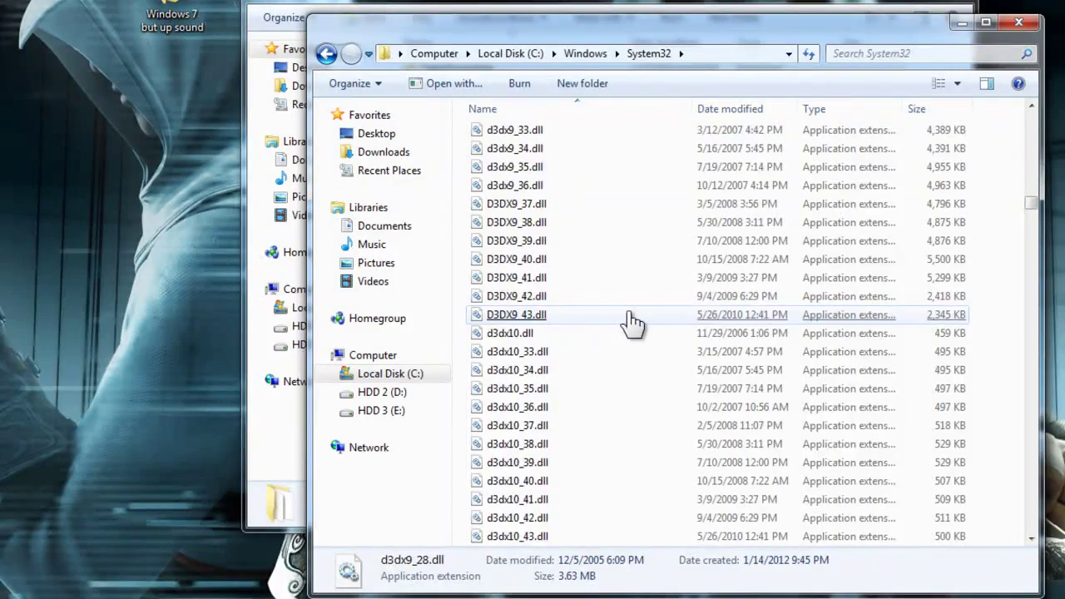
scroll(632, 325, down, 20)
click(549, 278)
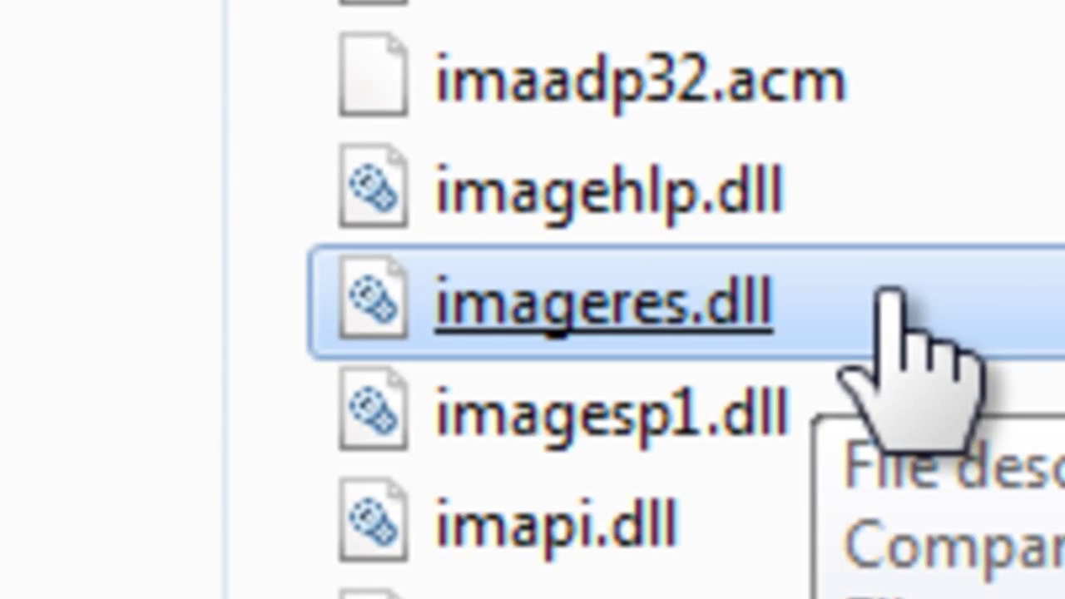
right_click(975, 293)
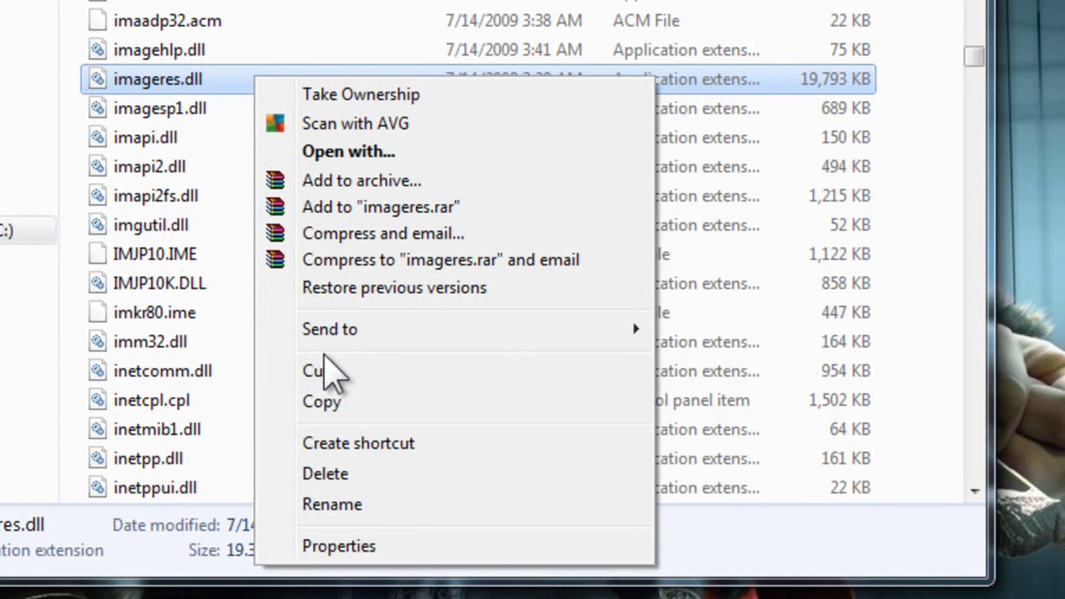
click(347, 401)
click(352, 402)
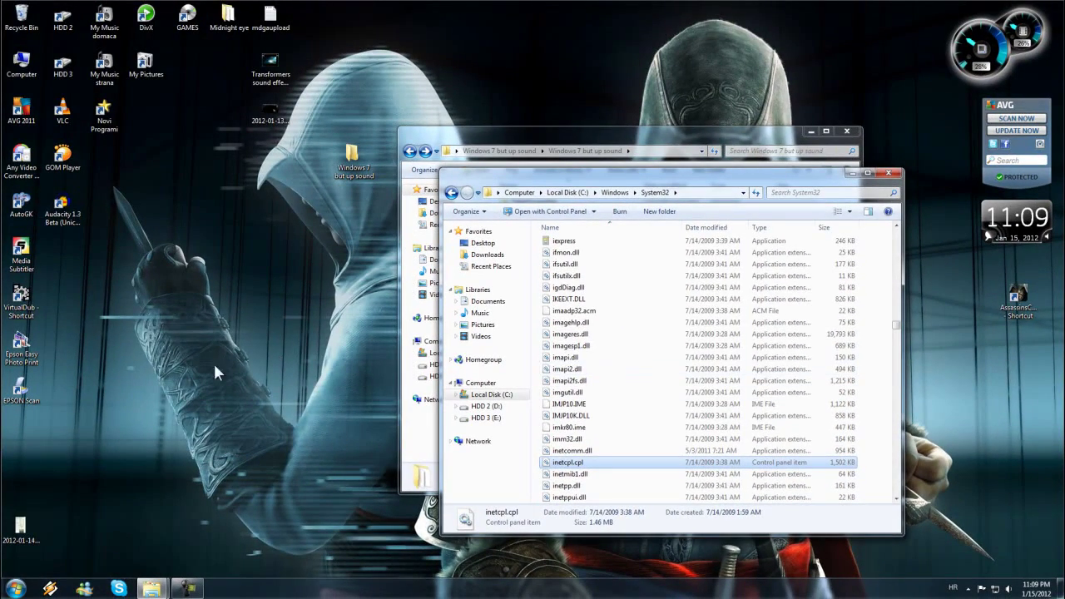
Step: Paste the copied imageres.dll onto an empty area of the desktop
click(102, 301)
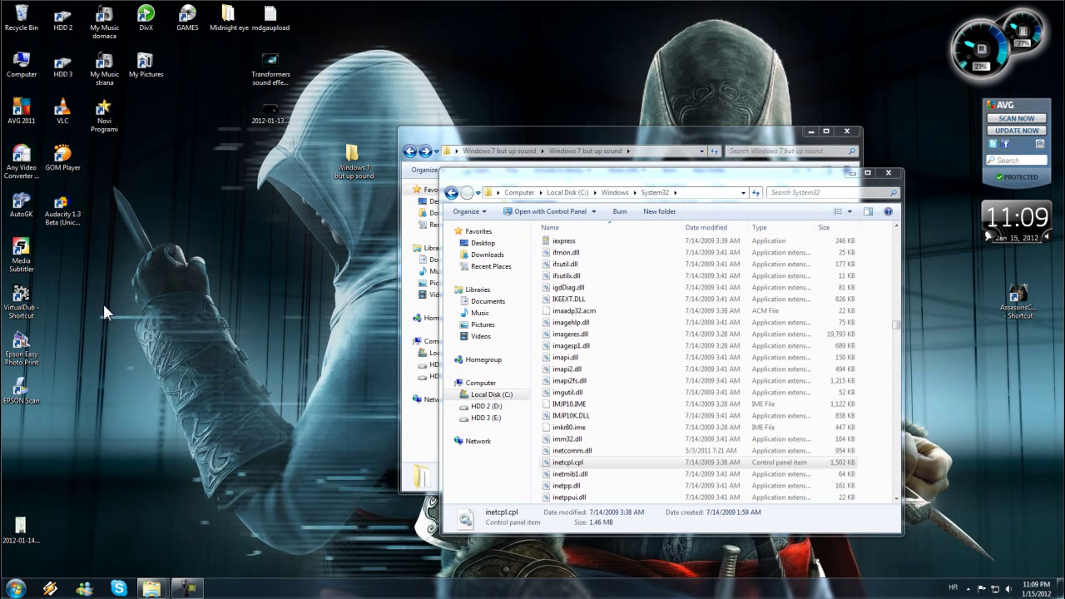
right_click(117, 308)
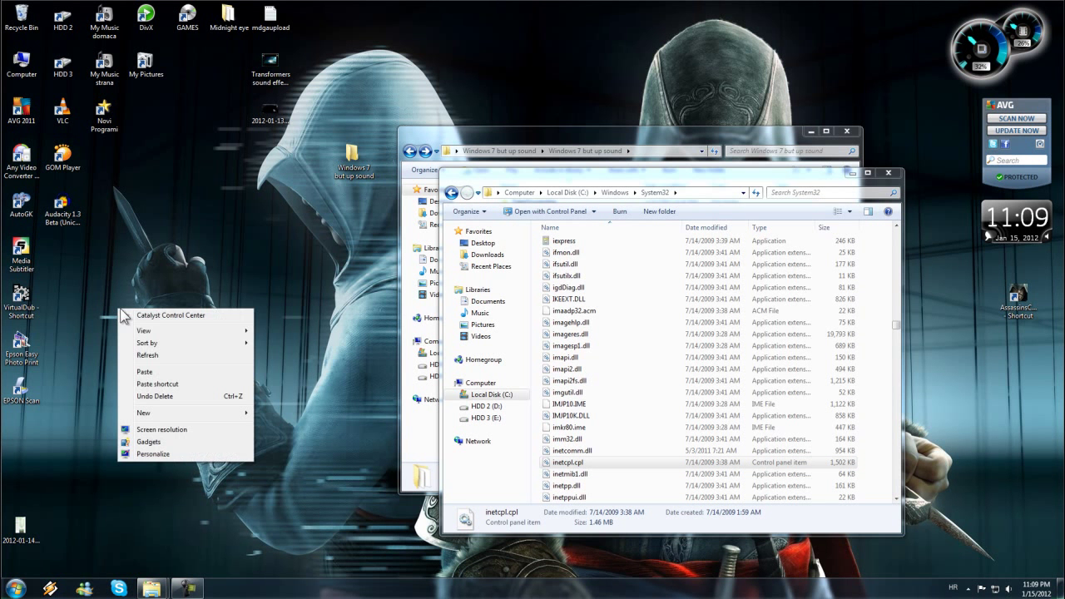
click(146, 372)
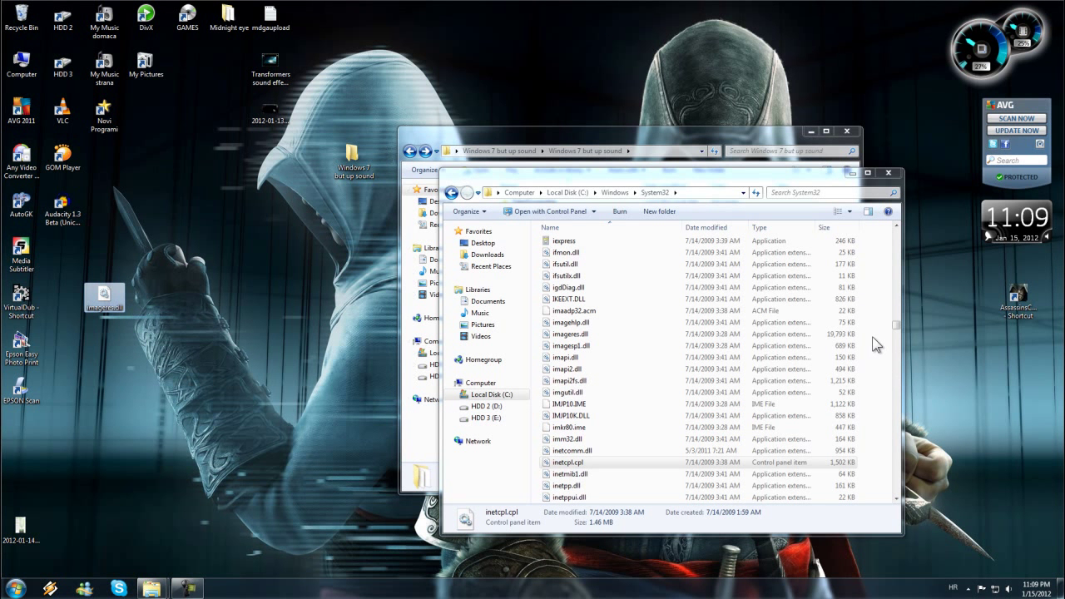
Step: Paste a second copy of imageres.dll into the System32 folder beside the original
right_click(879, 383)
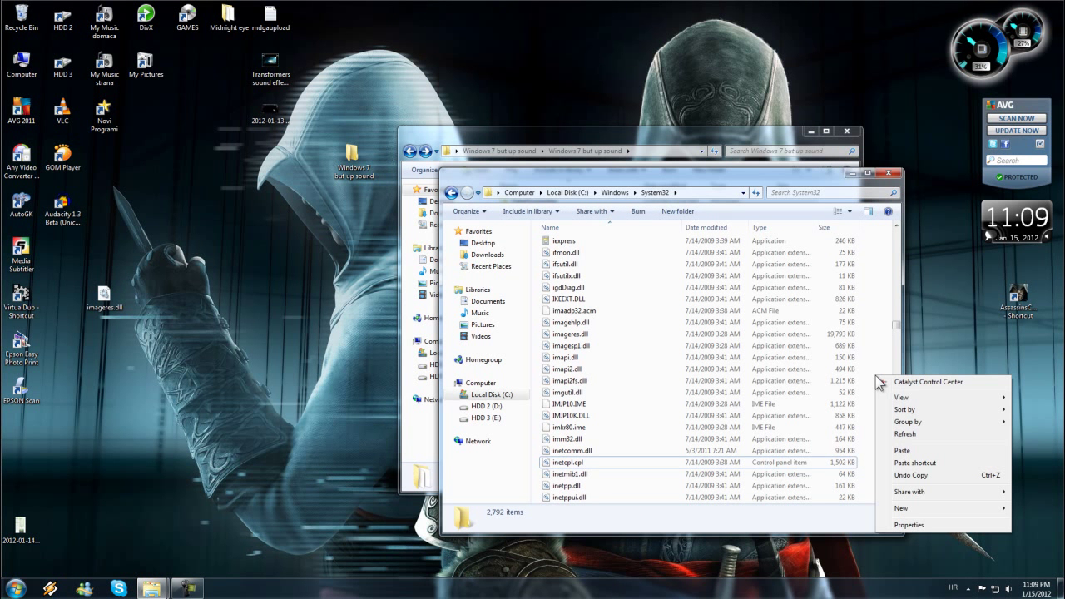
click(901, 450)
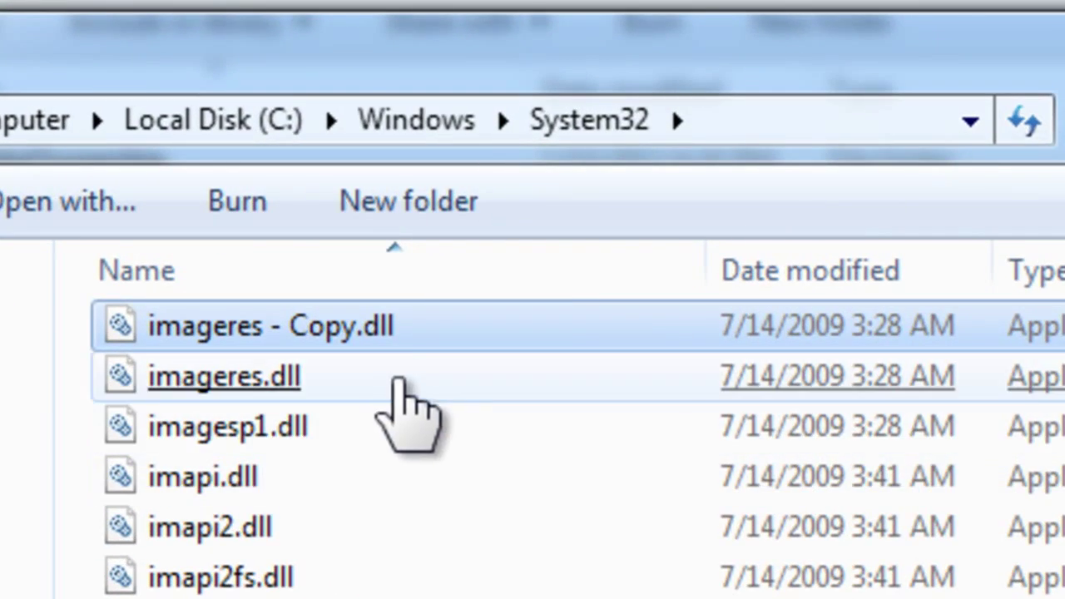
mouse_move(409, 329)
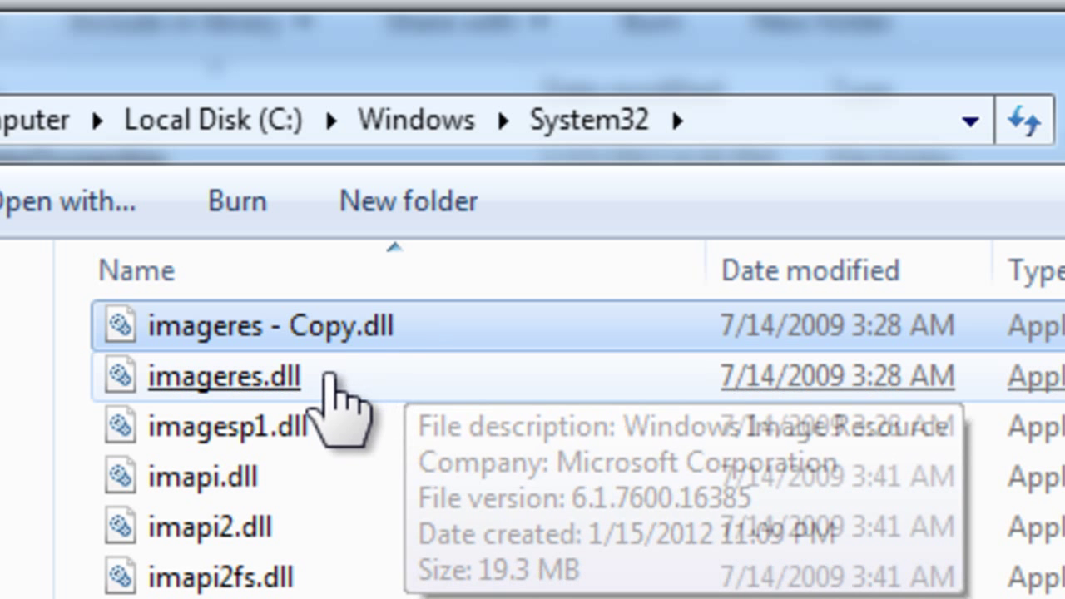
click(337, 378)
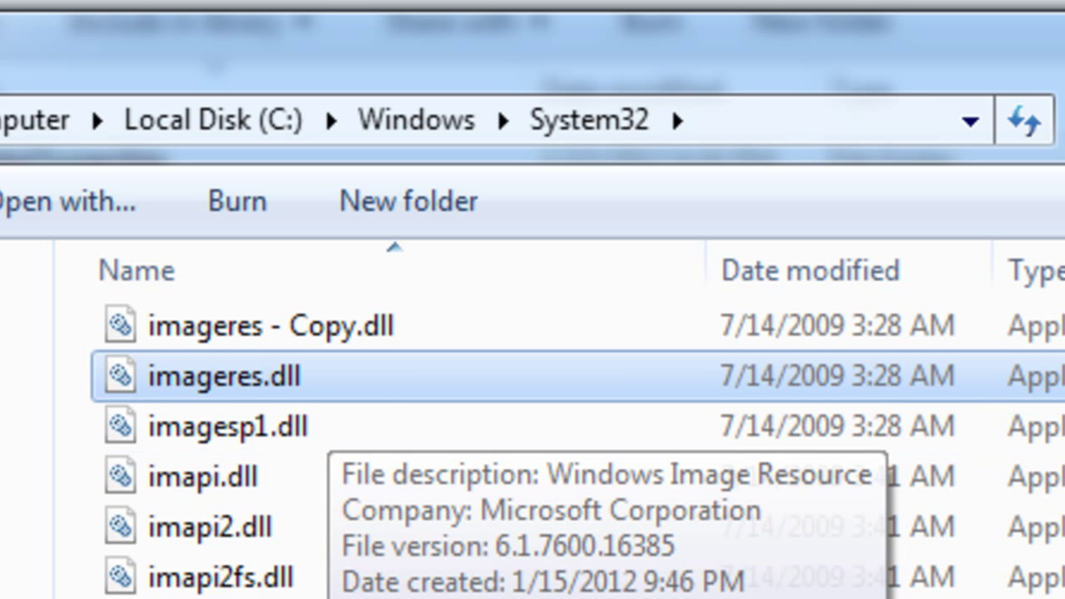
ctrl+click(981, 401)
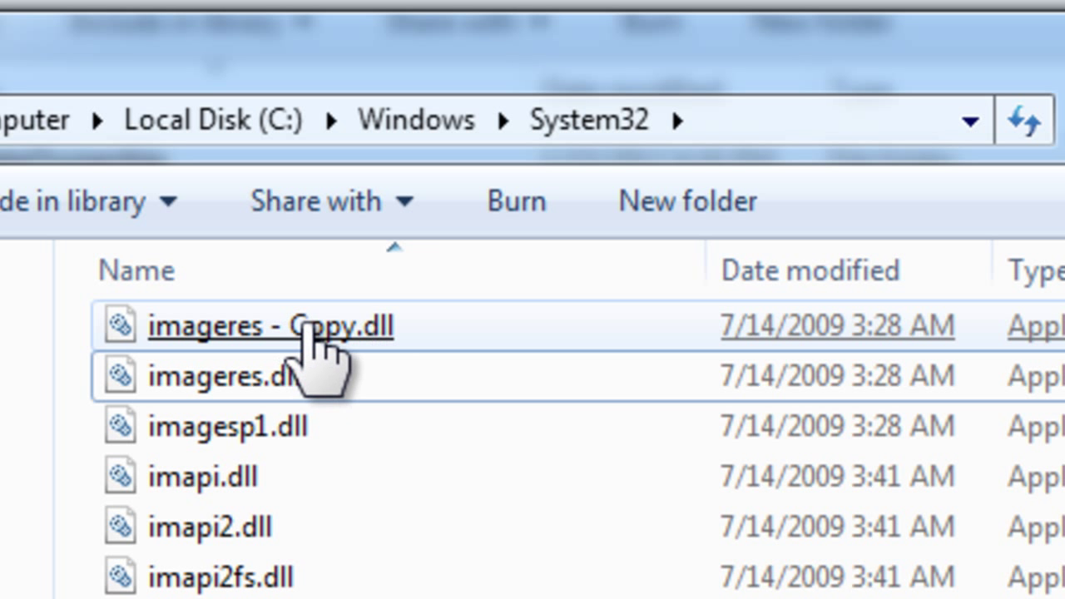
Step: Rename the duplicate imageres - Copy.dll in System32 as imageres.dll.bak and select the renamed file
click(315, 341)
right_click(304, 326)
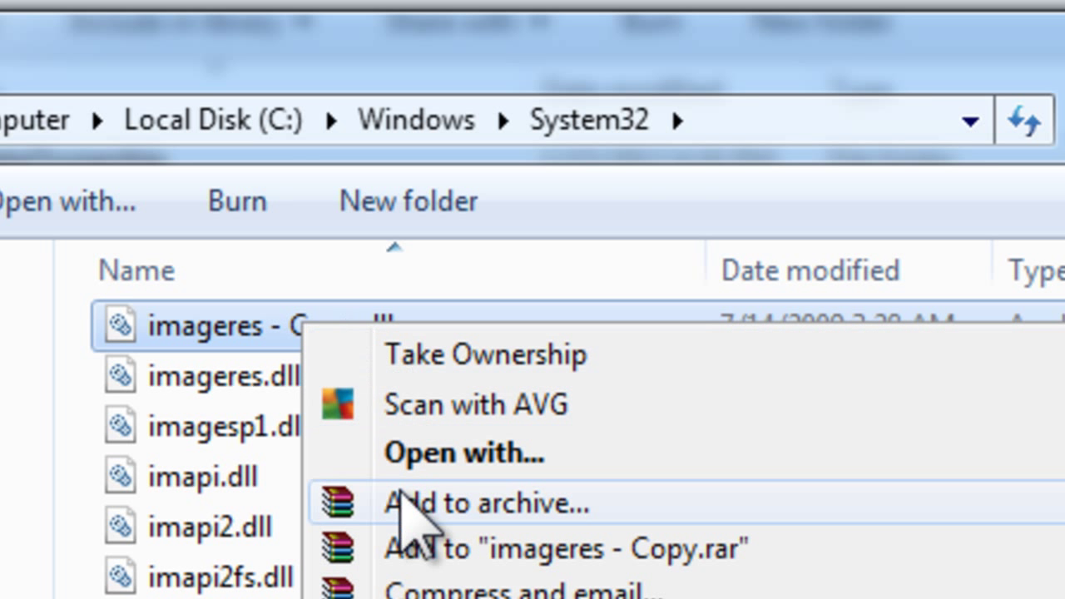
key(m)
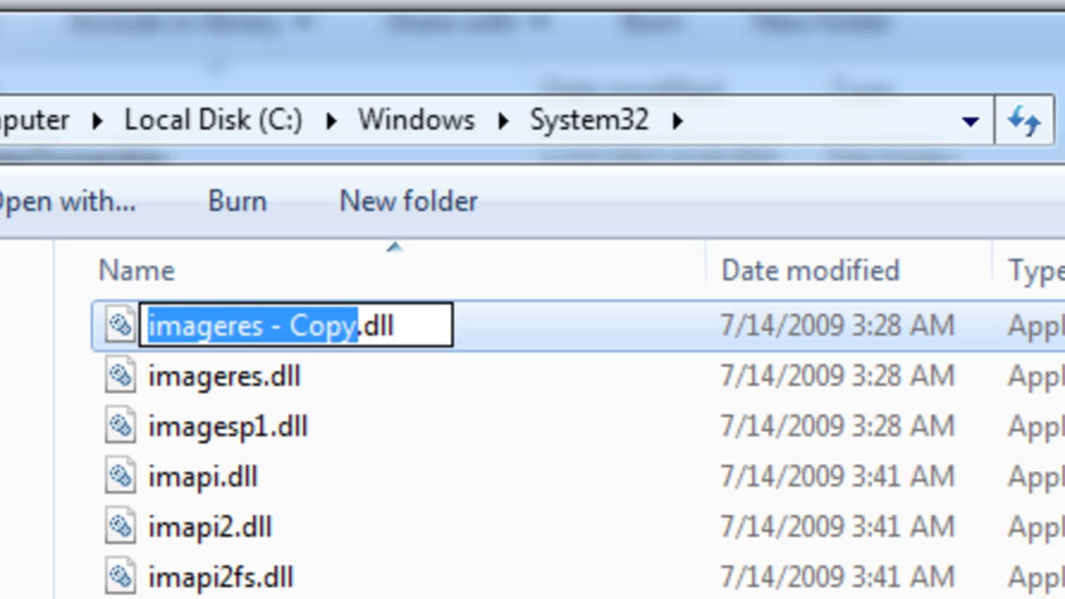
key(Right)
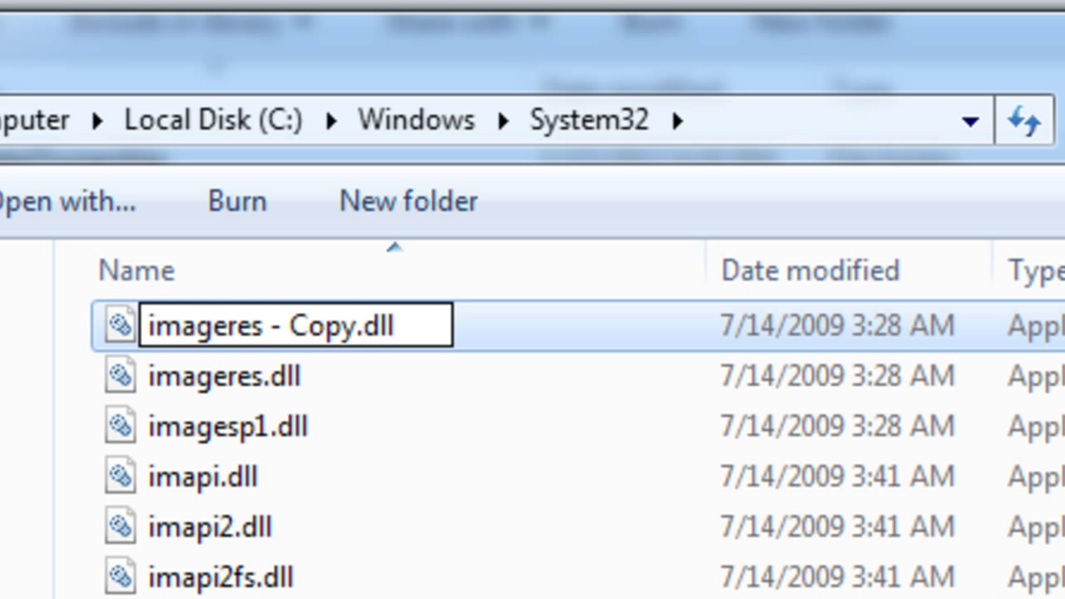
key(BackSpace)
key(BackSpace)
key(BackSpace)
key(BackSpace)
key(BackSpace)
key(BackSpace)
key(BackSpace)
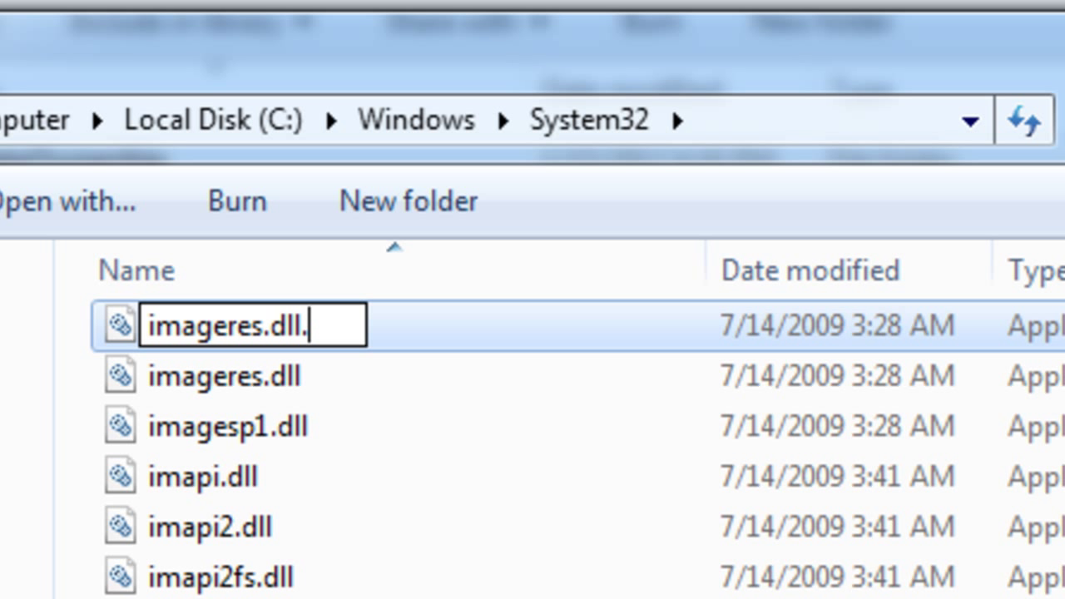
text(ba)
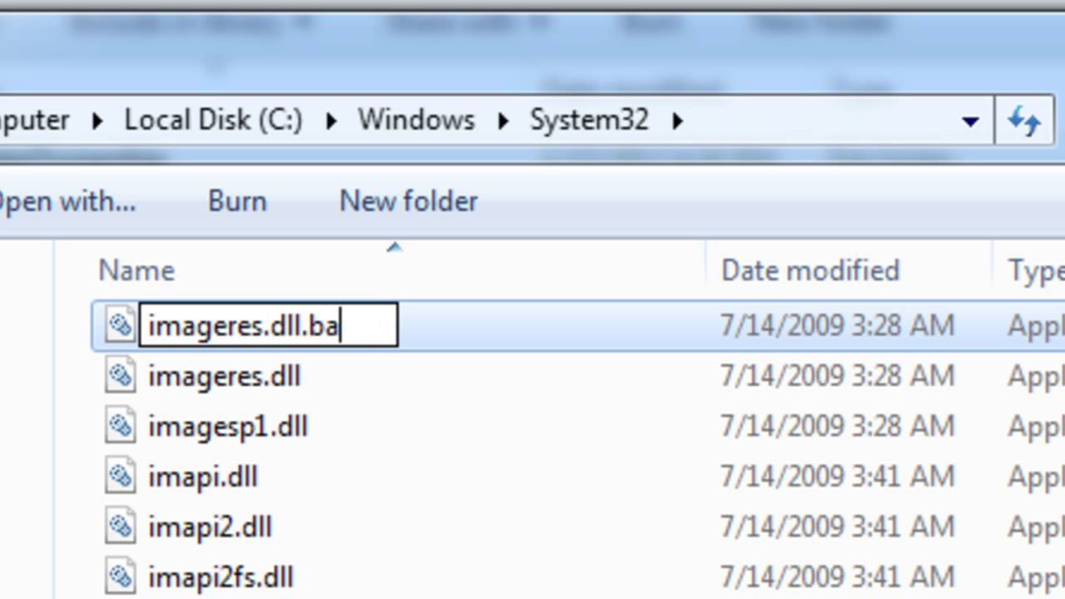
text(k)
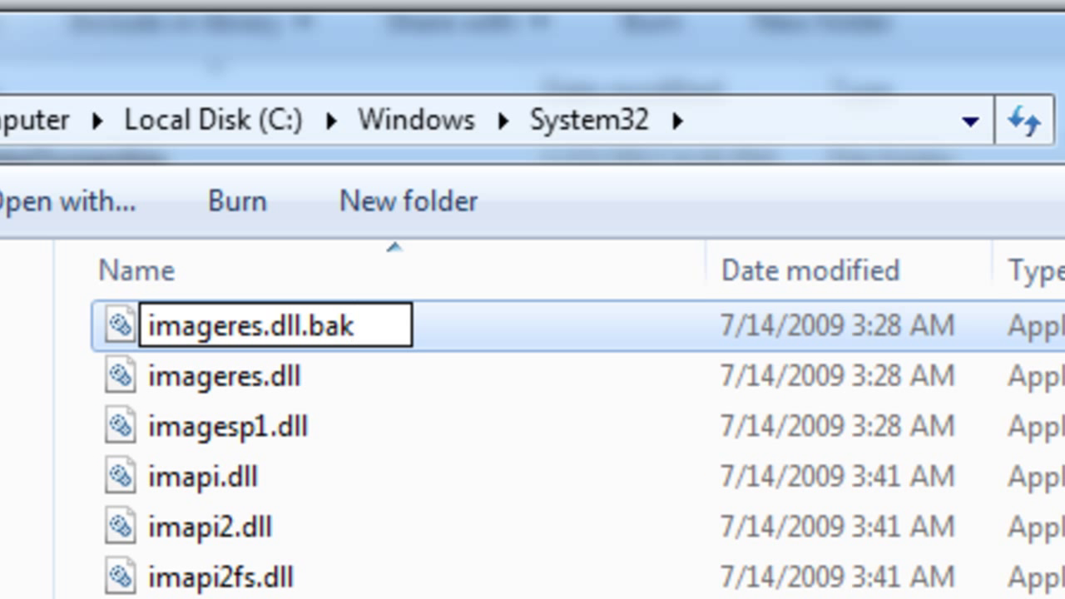
key(Return)
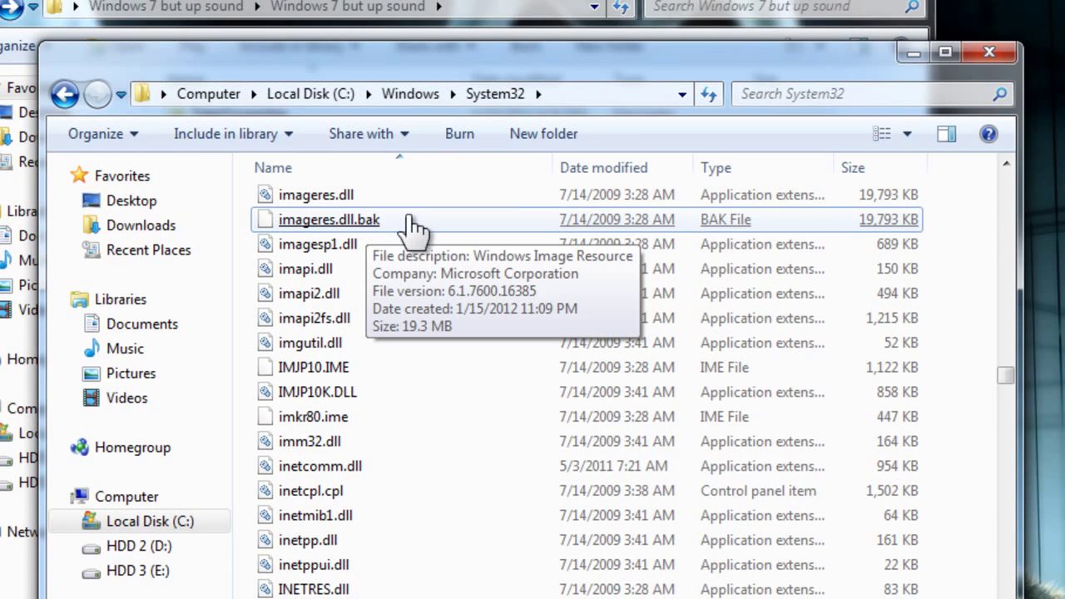
click(395, 226)
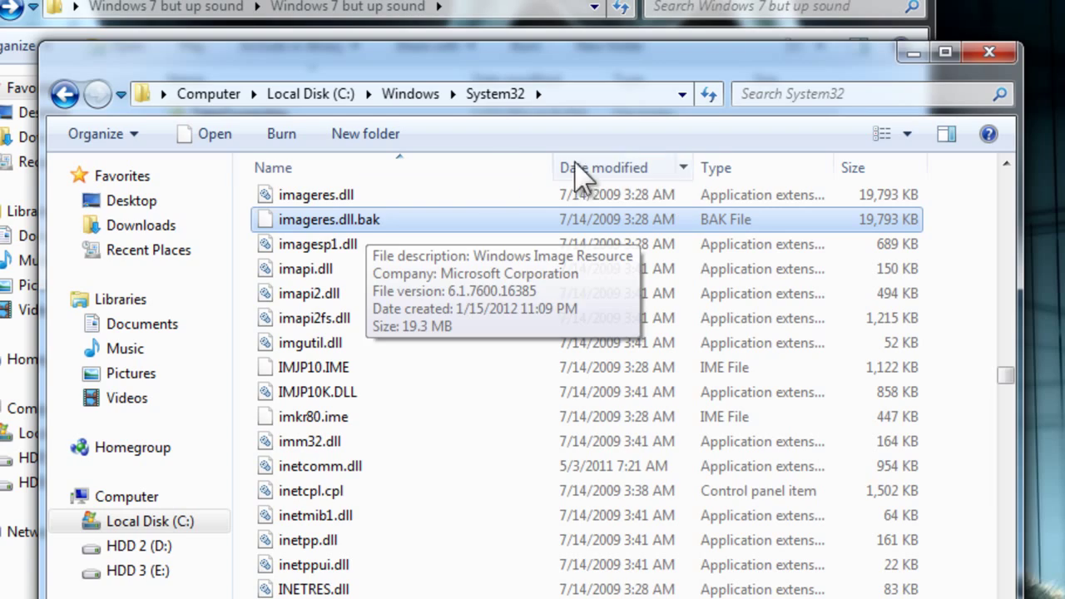
Step: Minimize the System32 window and move the imageres.dll copy lower on the desktop
click(911, 53)
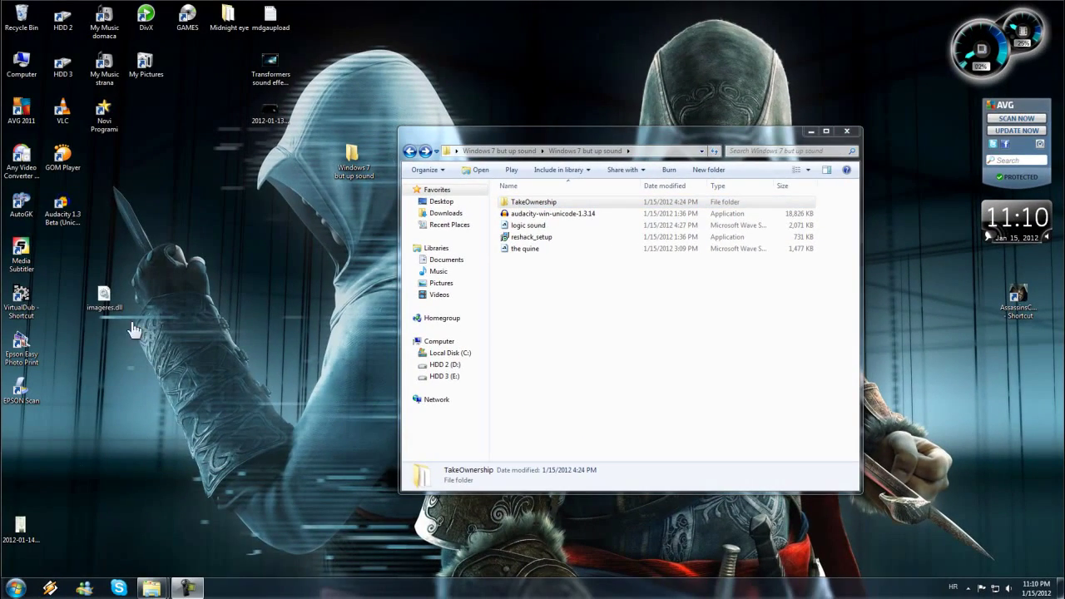
drag(100, 382, 102, 381)
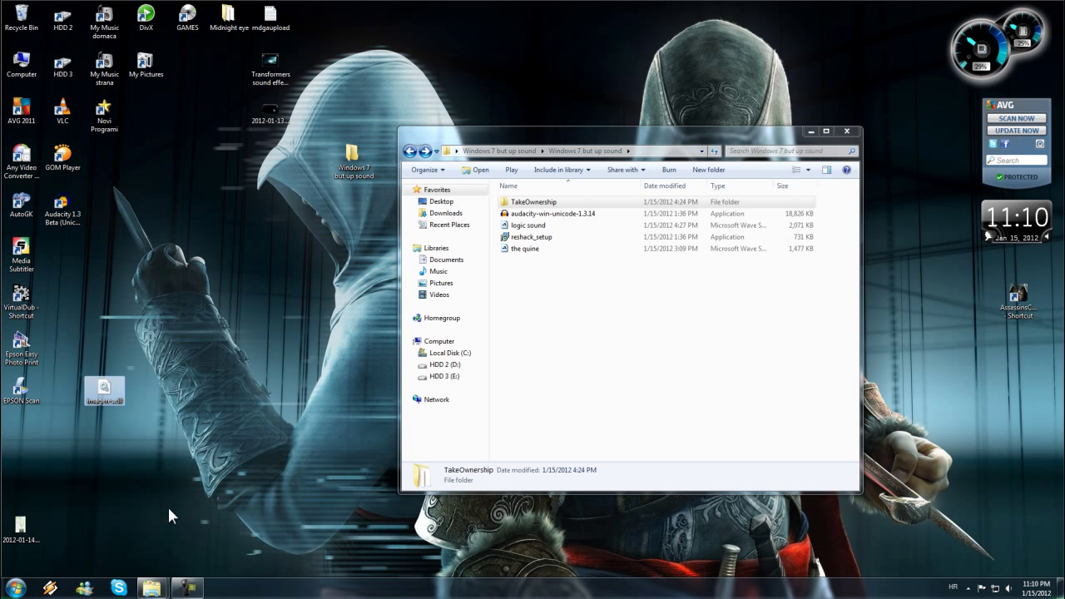
Step: Install Resource Hacker by running reshack_setup from the Windows 7 but up sound folder and completing its setup wizard
click(545, 241)
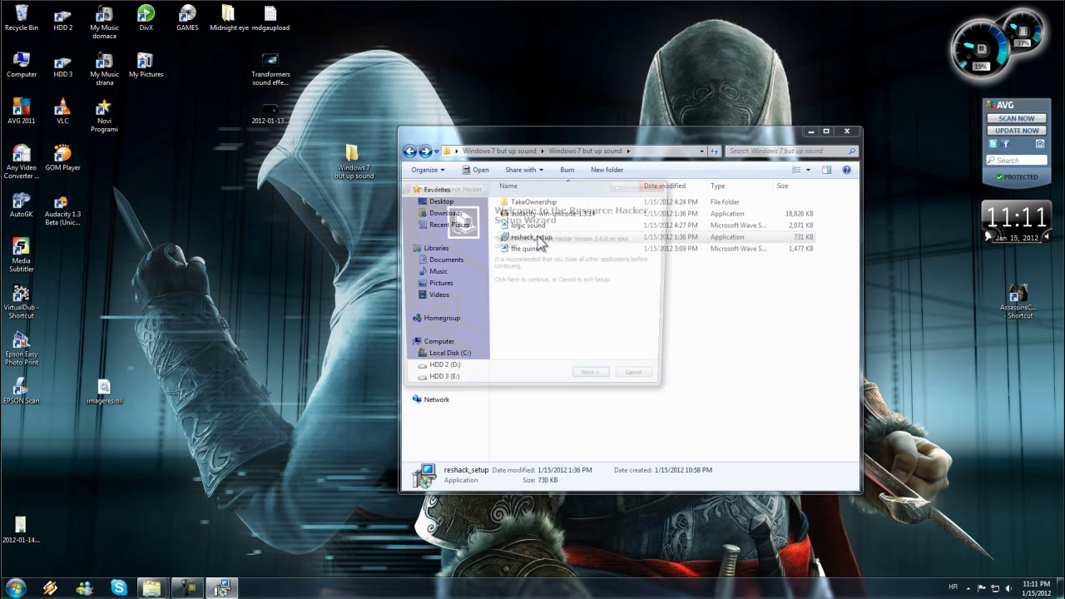
click(594, 385)
click(596, 383)
click(596, 384)
click(596, 384)
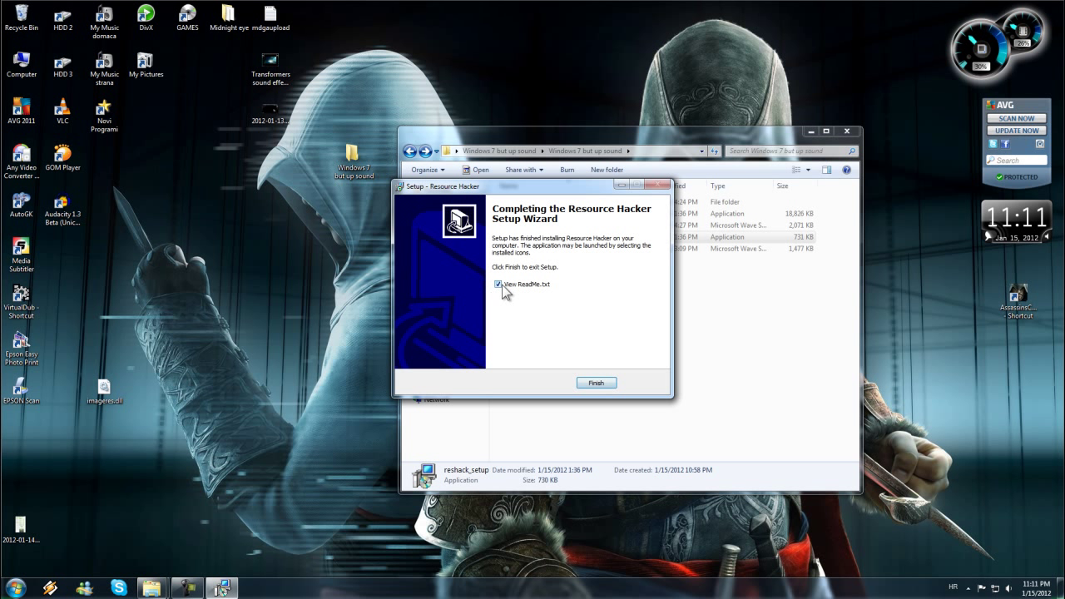
click(594, 383)
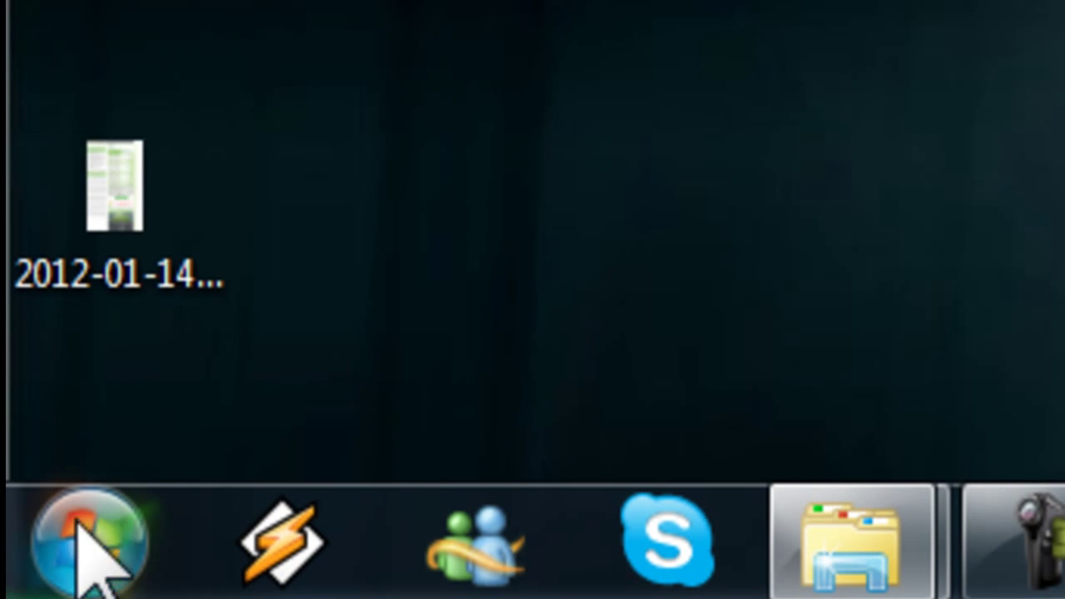
Step: Create a Resource Hacker shortcut on the desktop above imageres.dll and launch the program from it
click(108, 564)
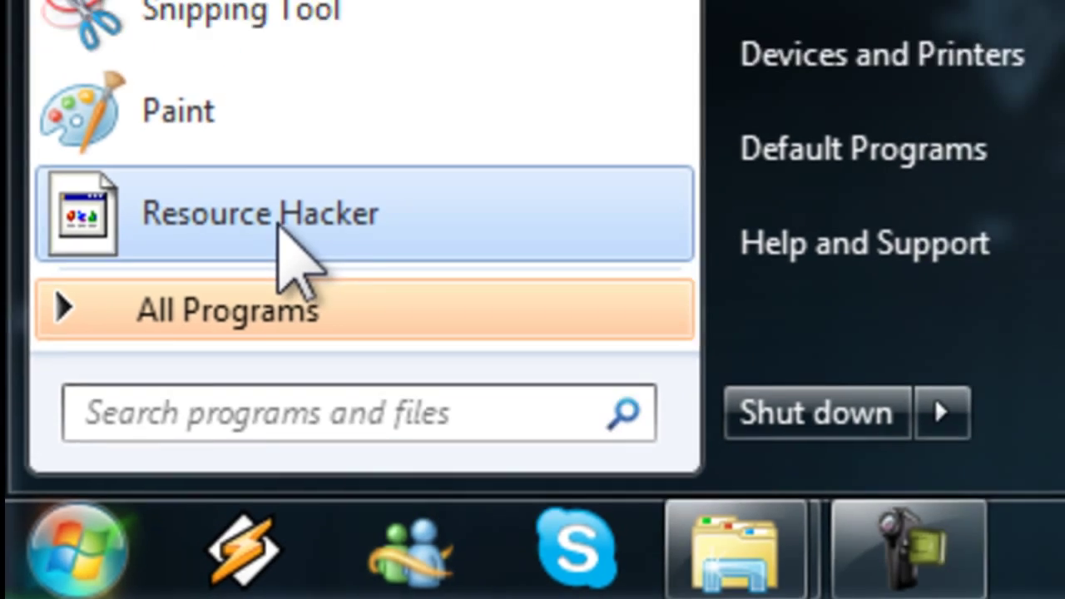
drag(317, 164, 394, 258)
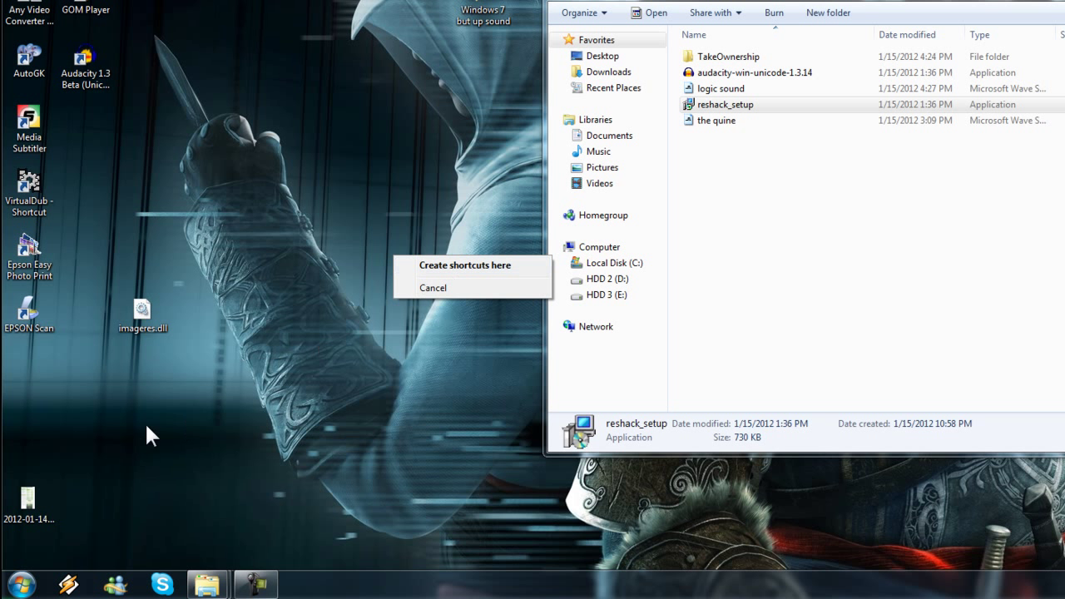
click(449, 266)
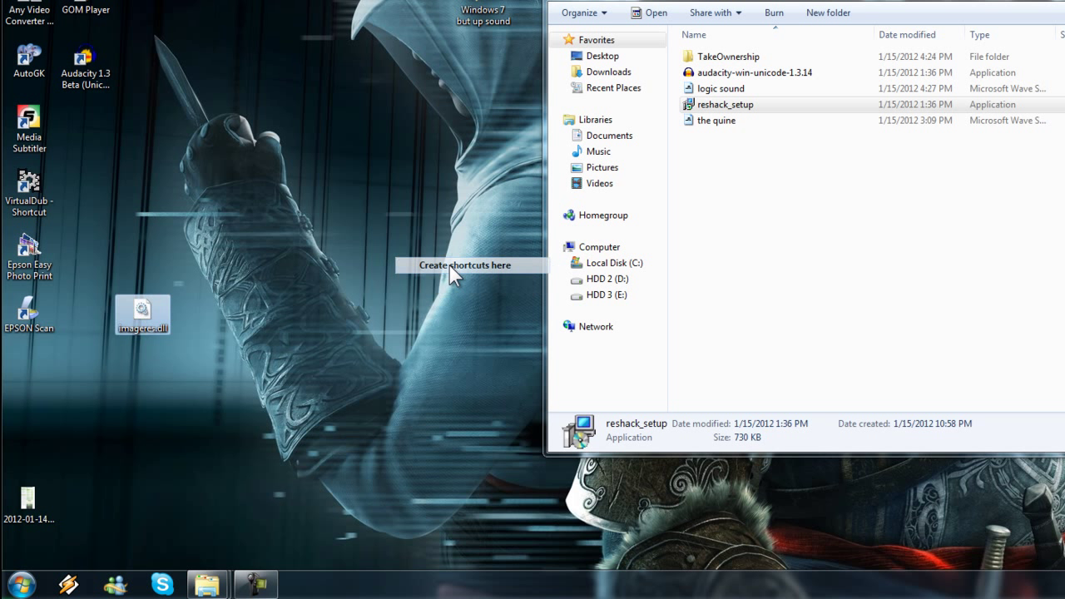
drag(366, 193, 138, 186)
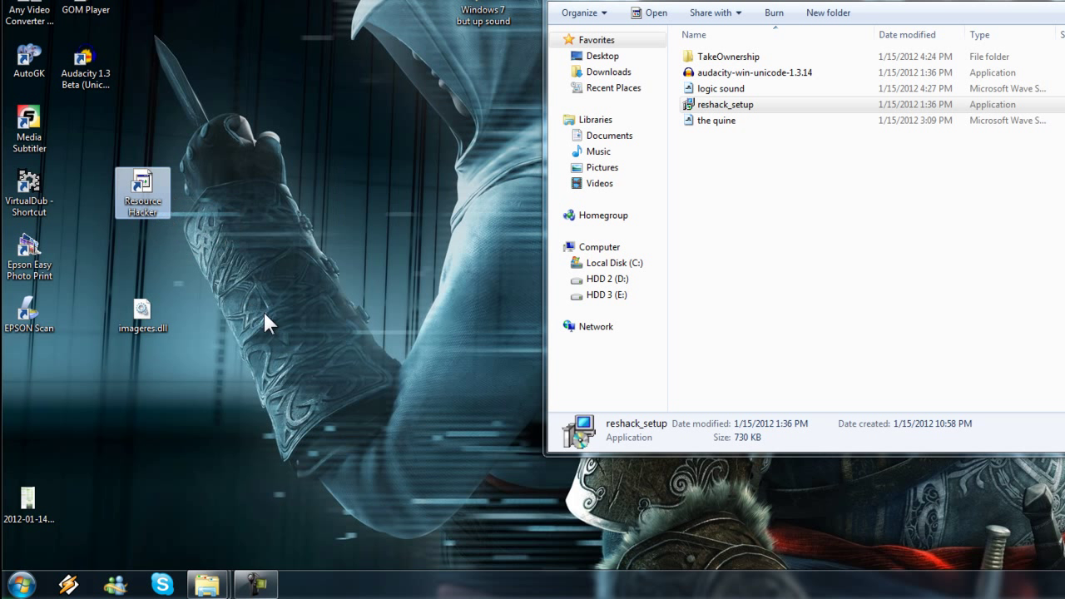
double_click(140, 204)
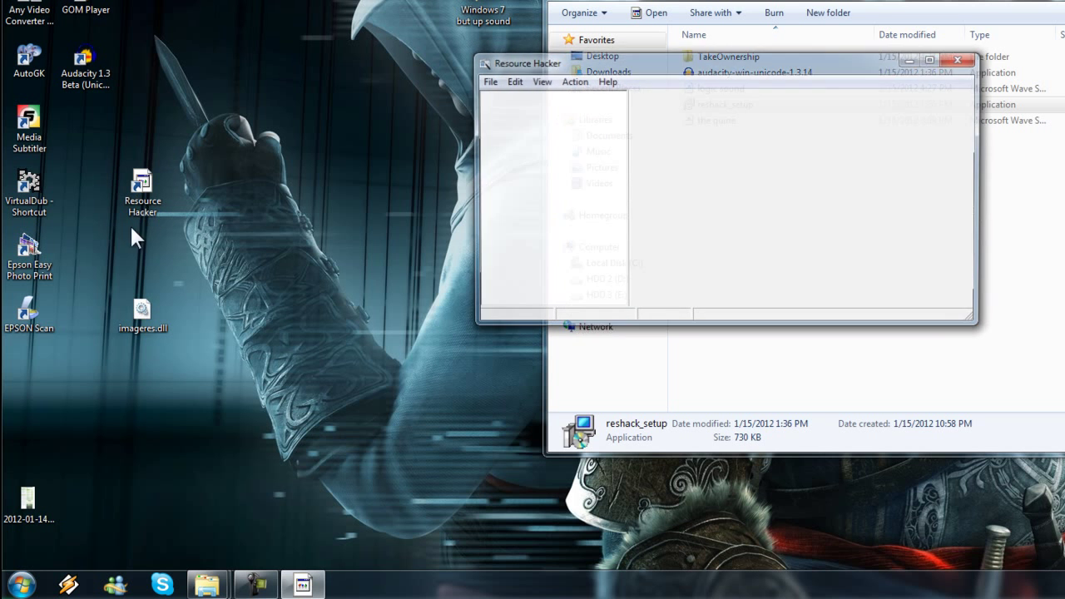
drag(627, 71, 722, 216)
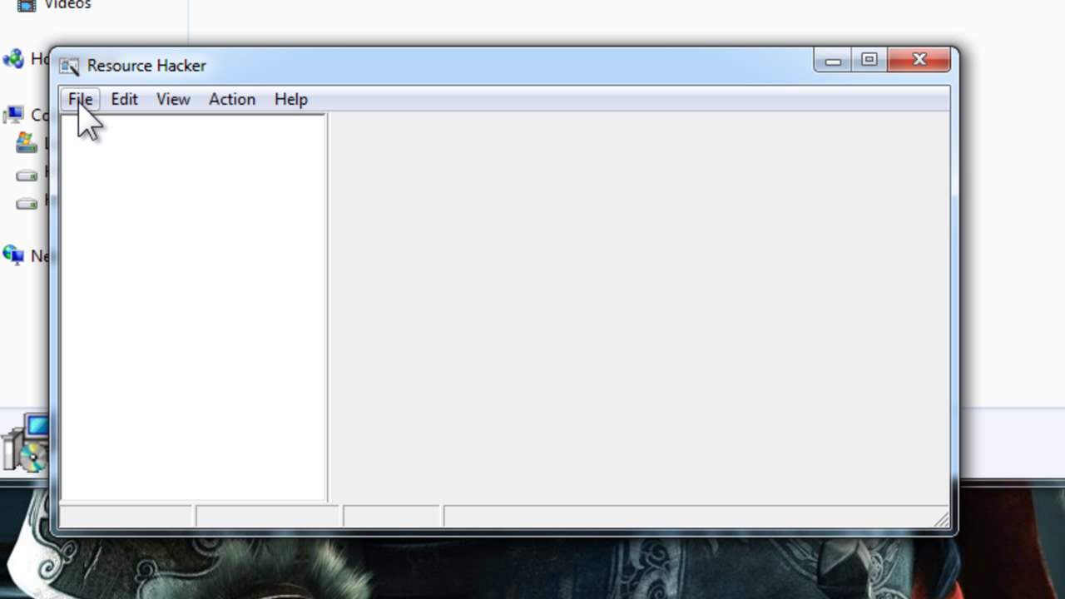
Step: Open the Desktop copy of imageres.dll in Resource Hacker
click(81, 99)
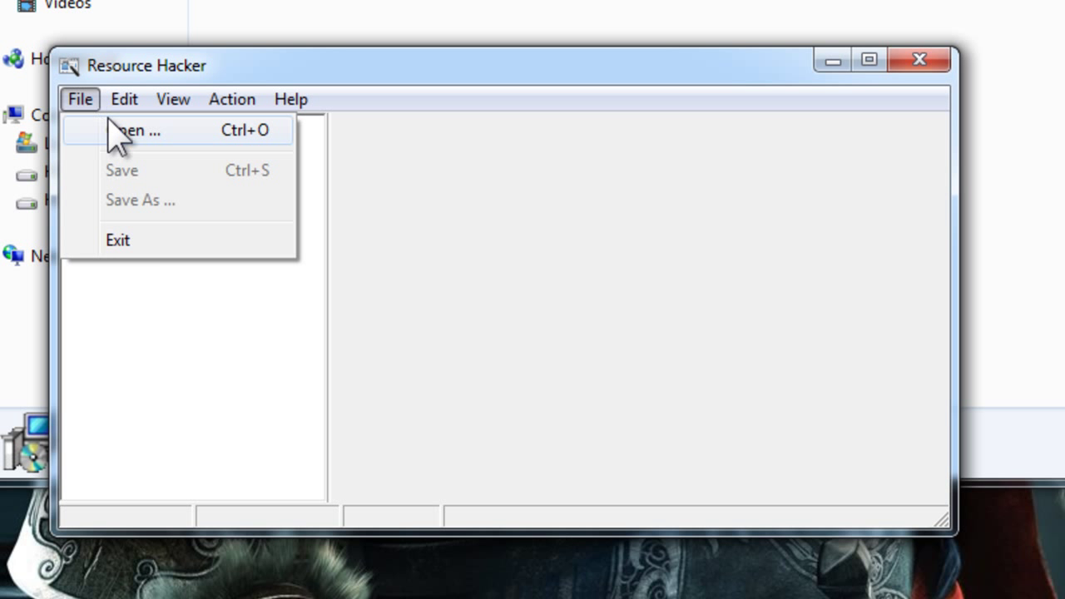
click(119, 135)
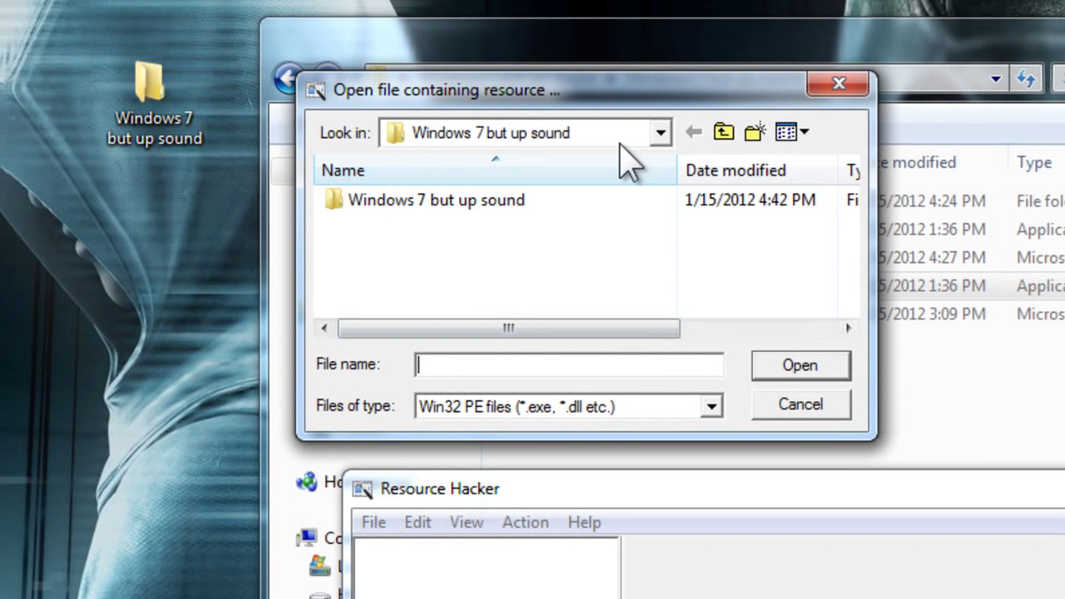
click(662, 133)
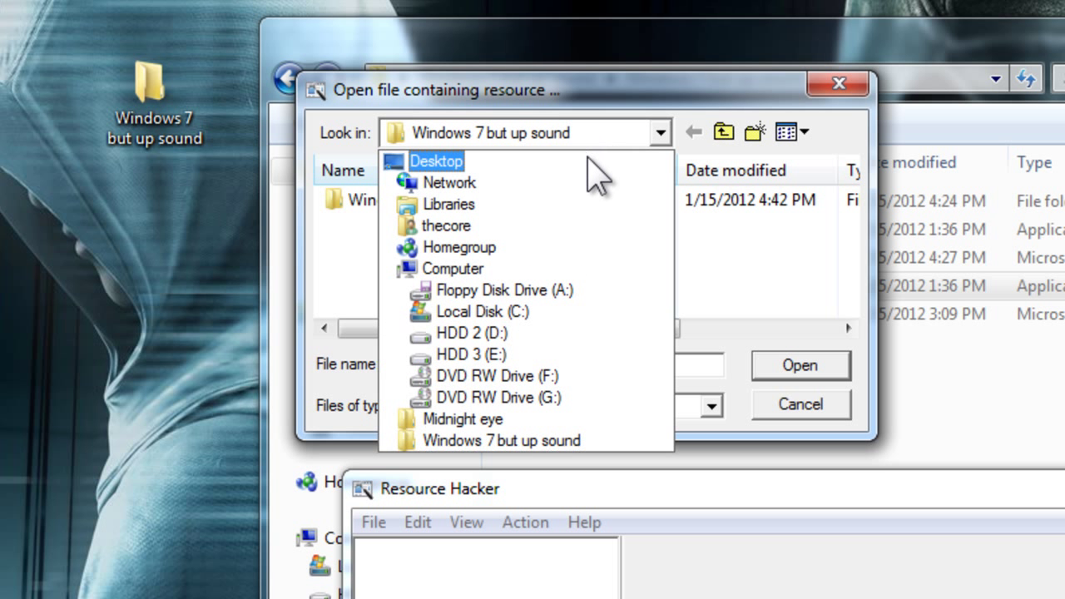
click(587, 161)
click(587, 171)
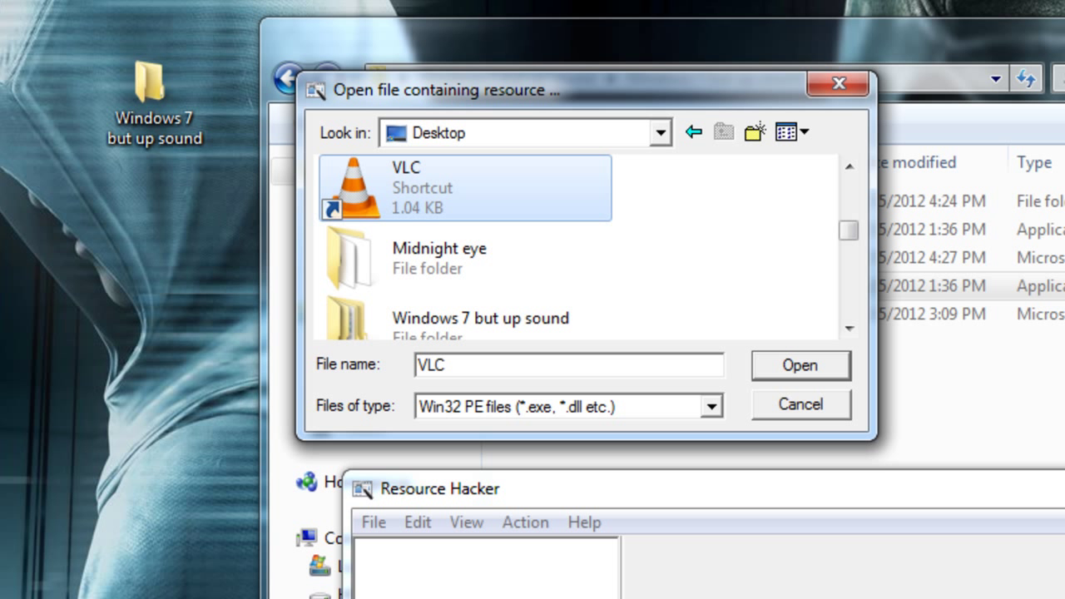
click(850, 329)
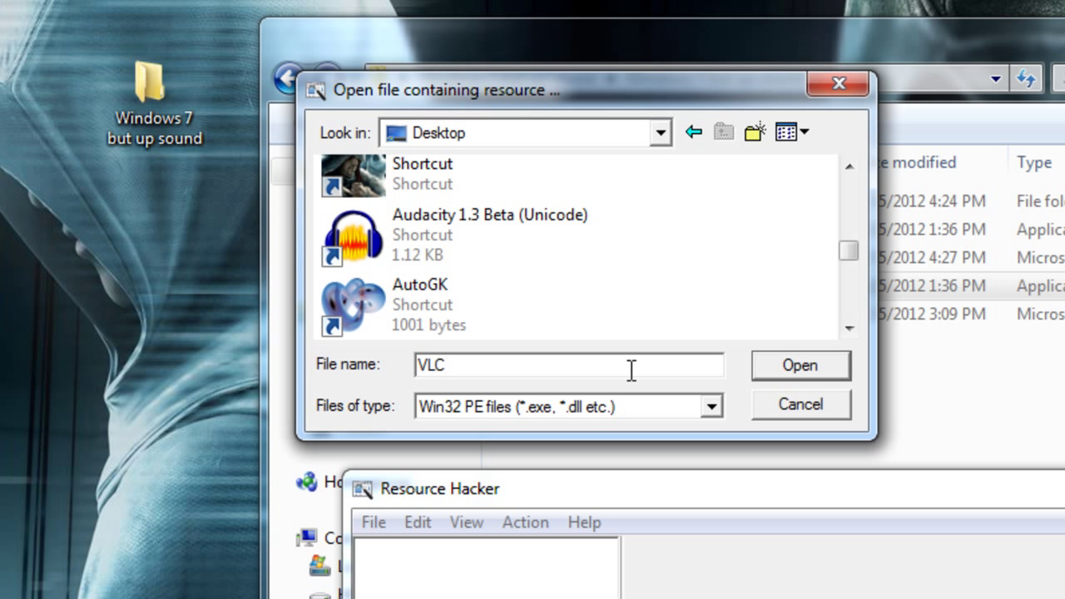
key(BackSpace)
key(BackSpace)
key(BackSpace)
text(im)
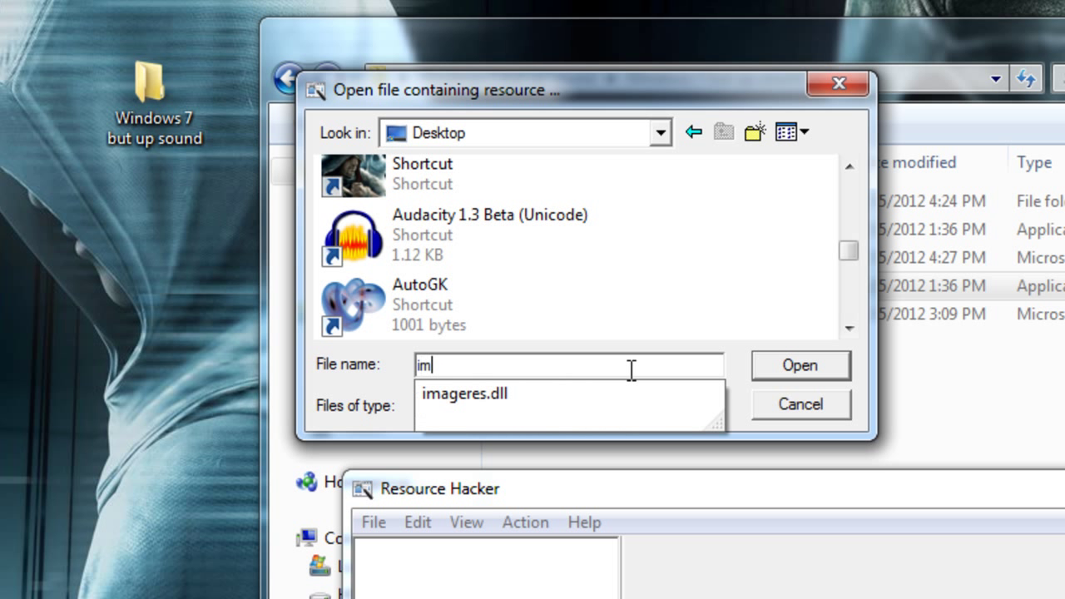
click(464, 394)
click(782, 373)
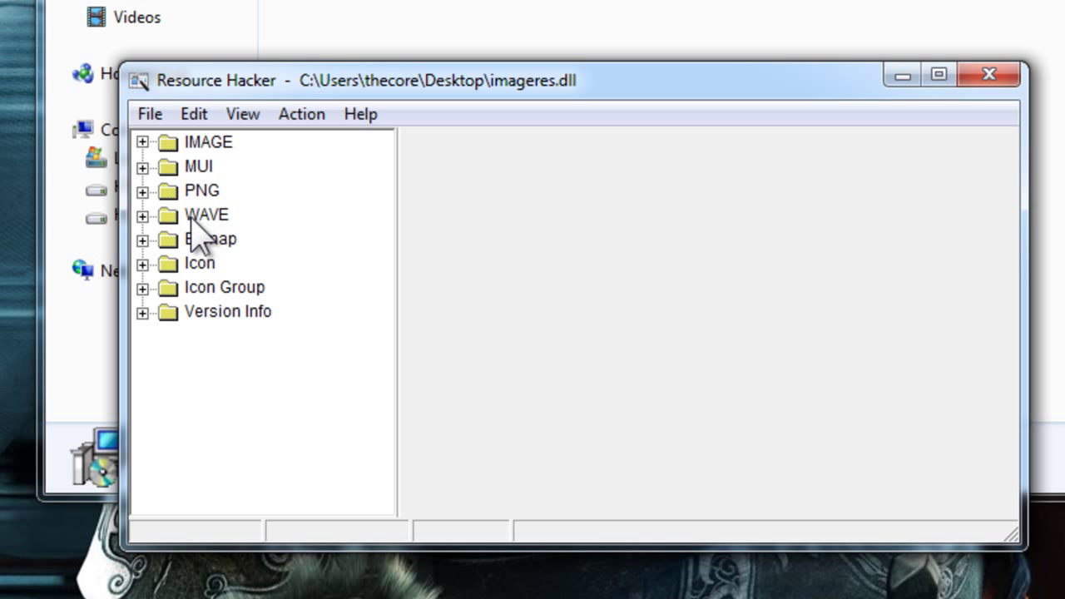
Step: Expand WAVE and 5080 in the resource tree, select 1033, and play the original startup sound
click(143, 217)
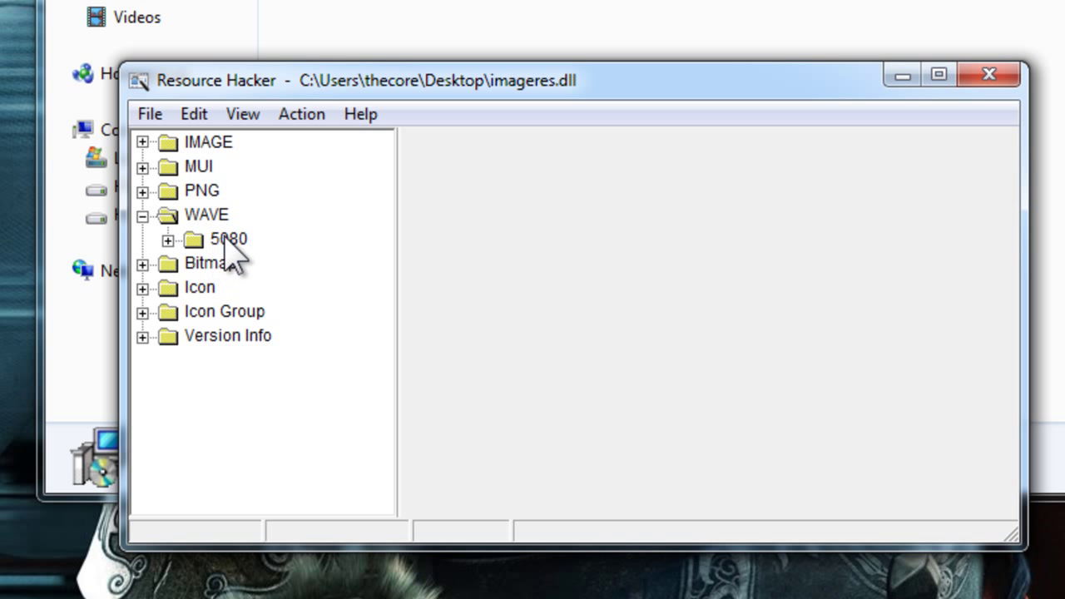
click(168, 241)
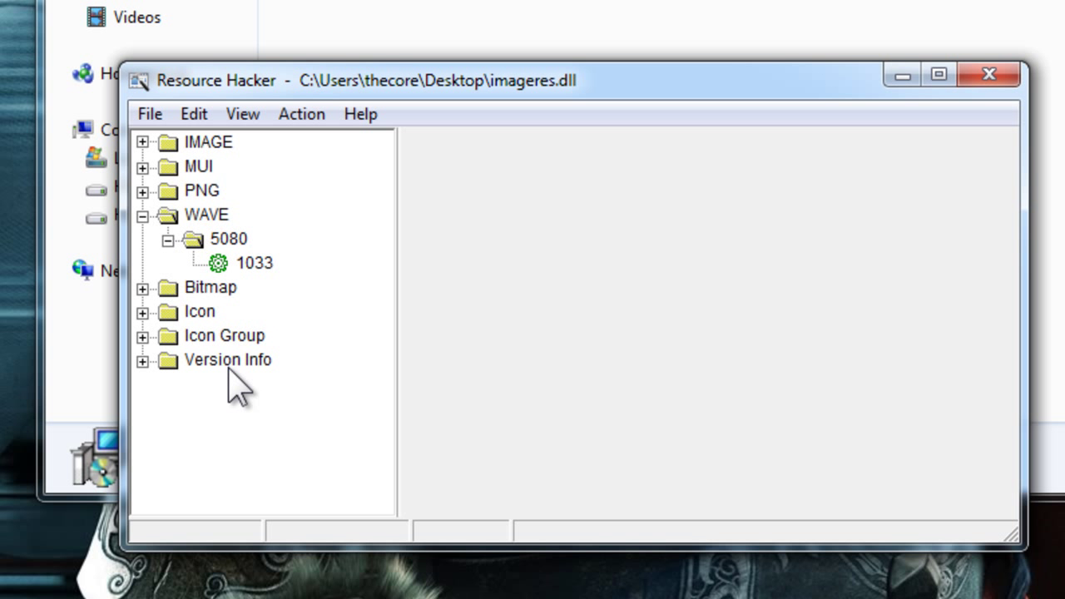
click(240, 265)
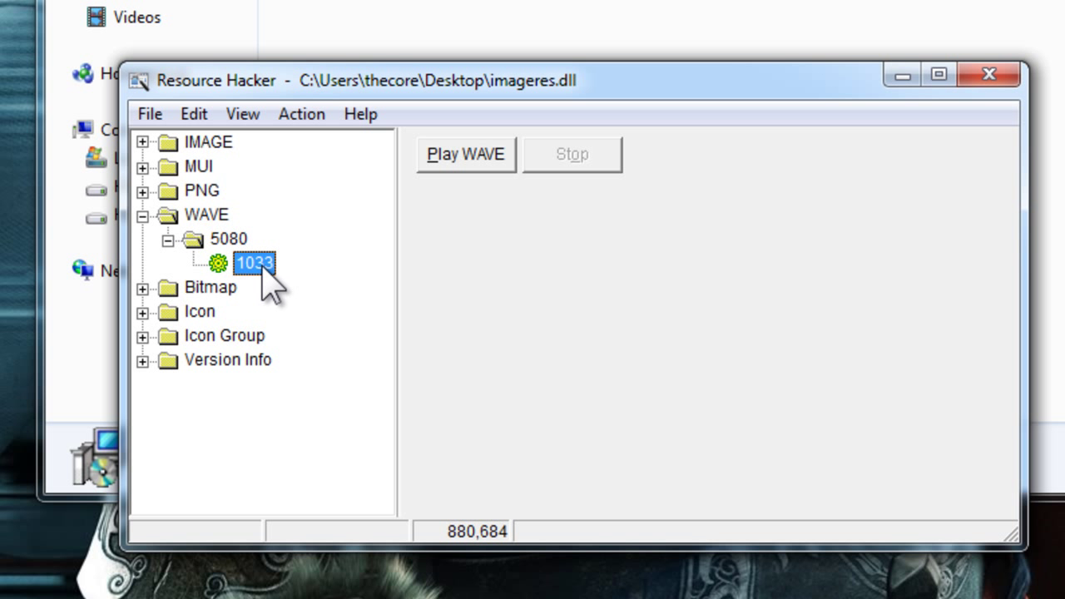
click(456, 160)
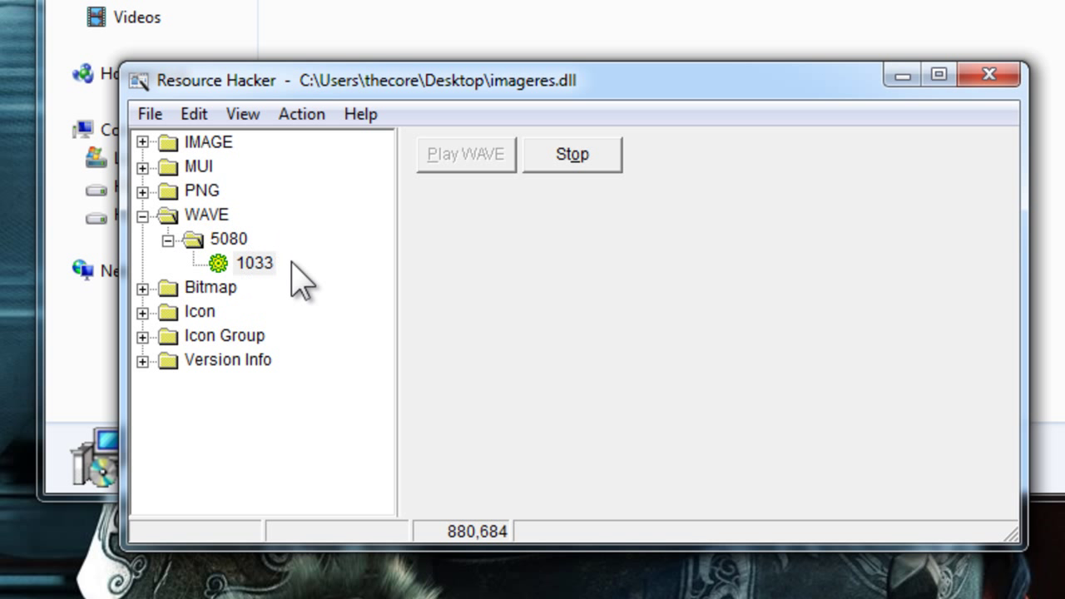
click(557, 167)
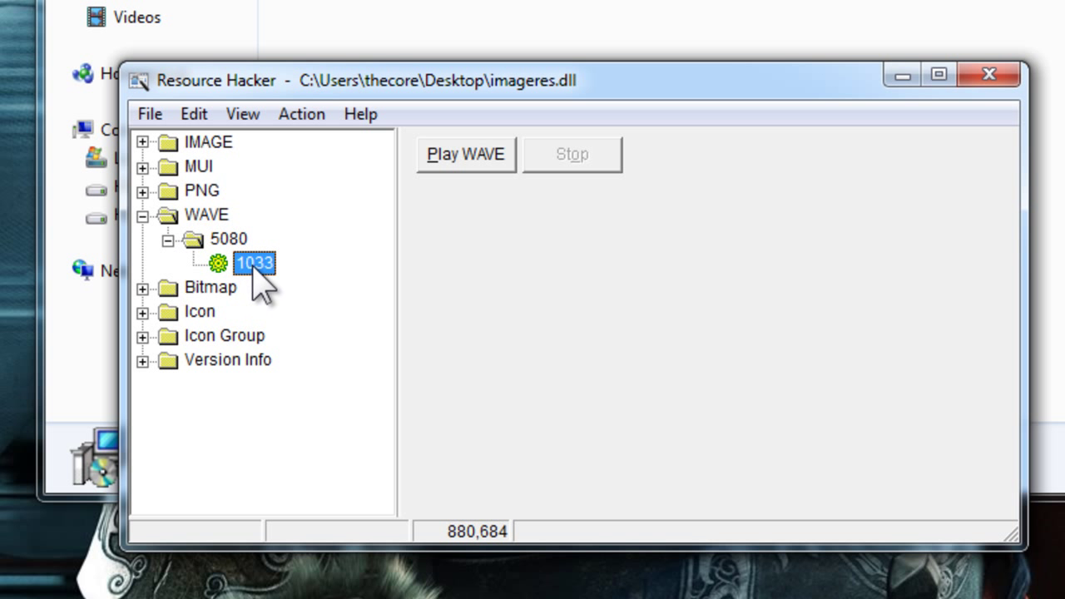
Step: Start replacing resource 1033 and load the quine from the inner Windows 7 but up sound folder as the new resource file
right_click(254, 272)
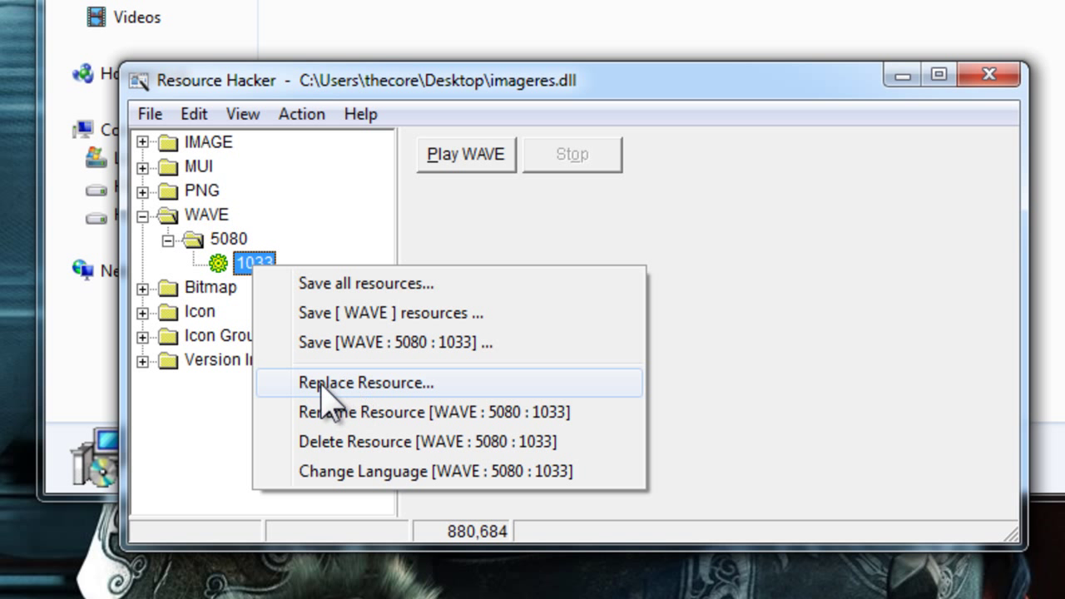
click(358, 382)
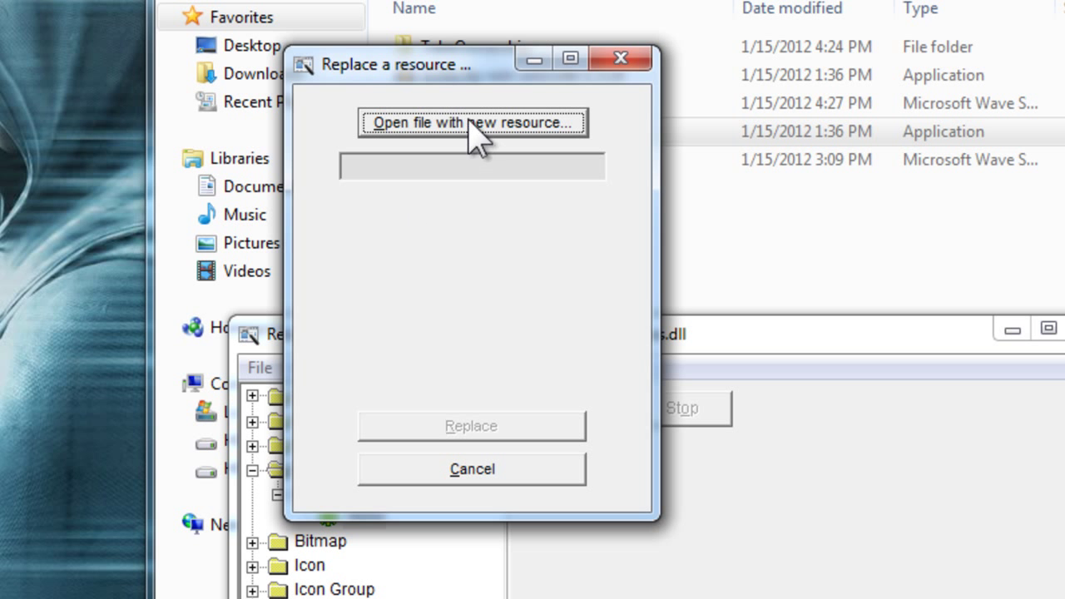
click(439, 126)
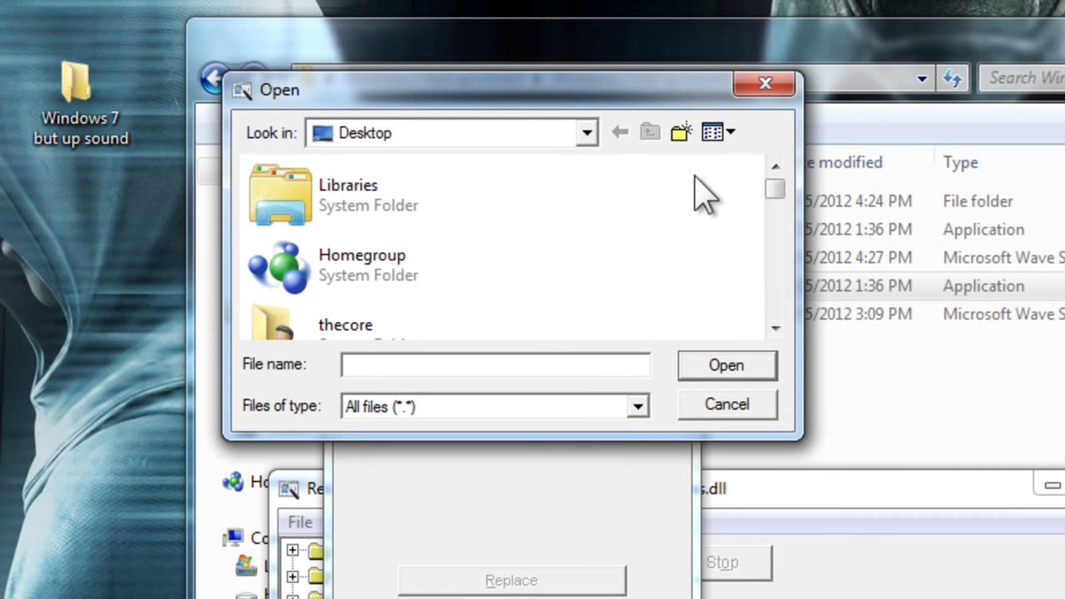
click(775, 328)
click(774, 328)
click(774, 327)
click(775, 328)
click(774, 328)
click(775, 327)
click(774, 328)
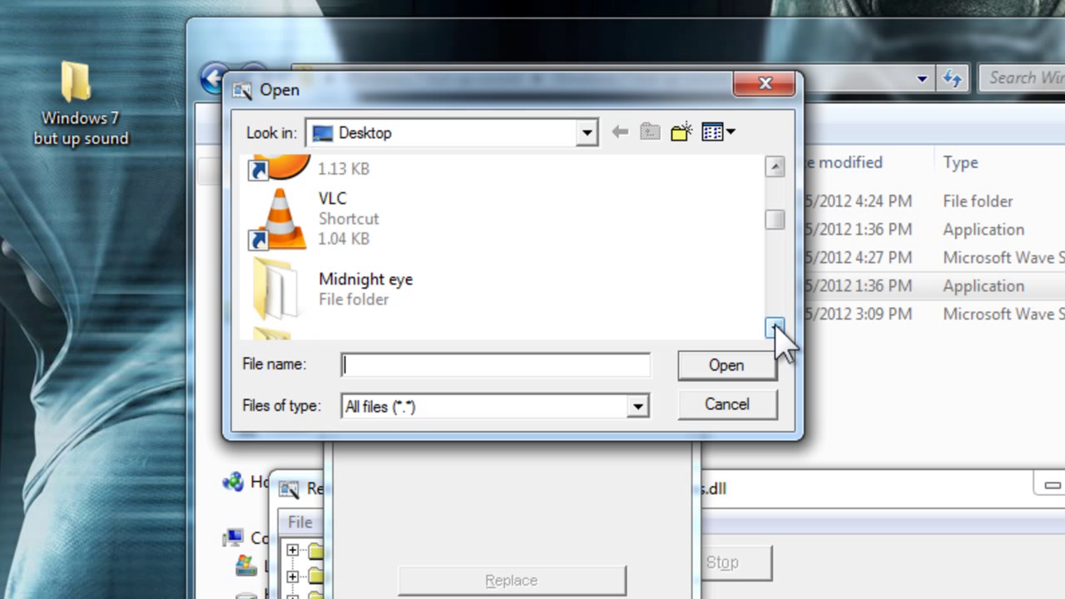
click(774, 328)
double_click(397, 302)
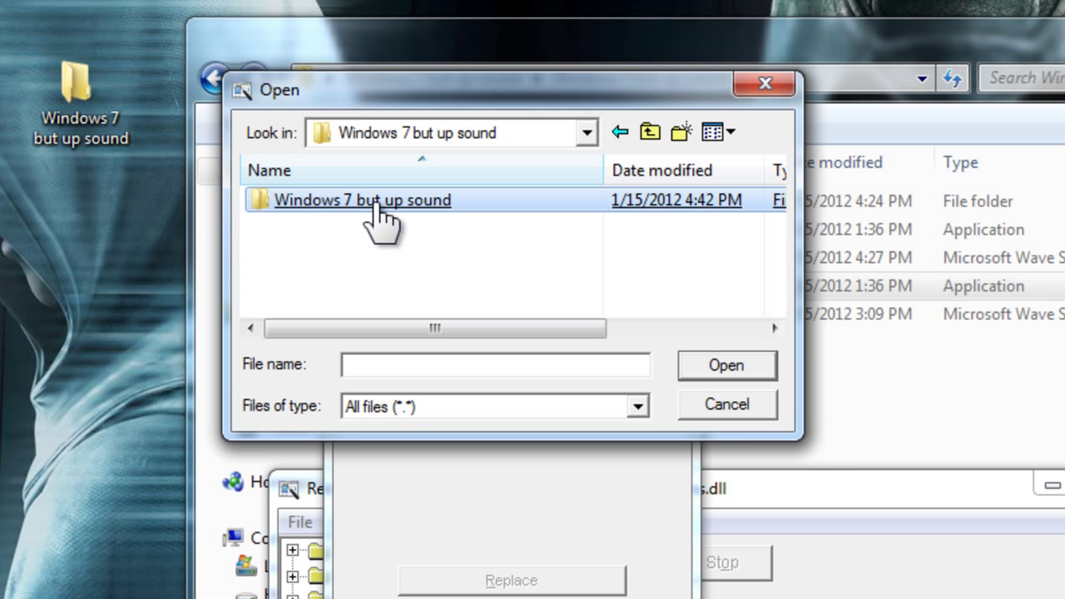
double_click(372, 212)
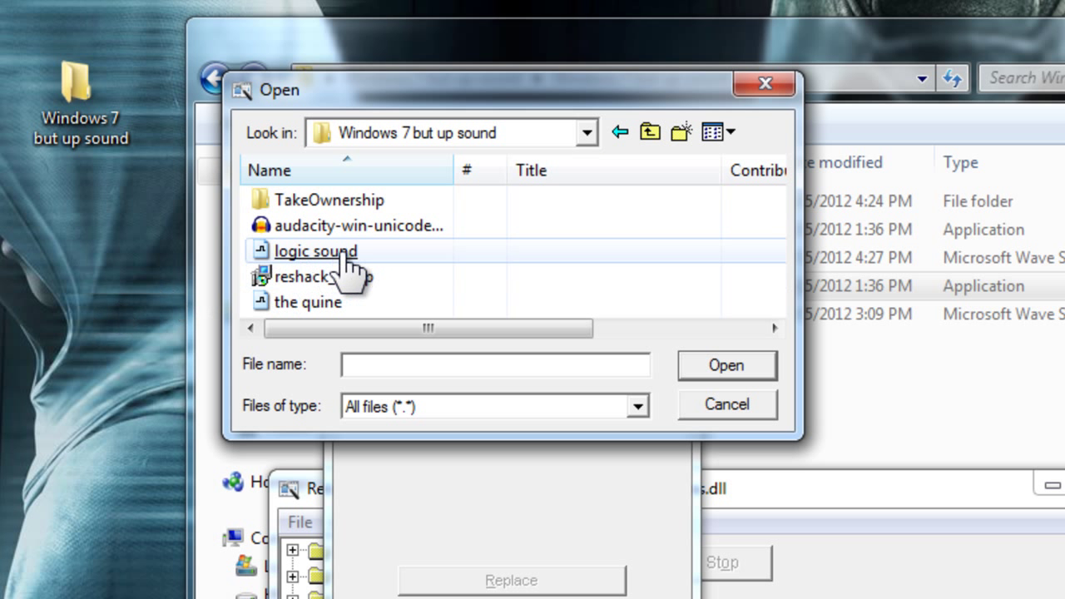
click(391, 253)
click(328, 302)
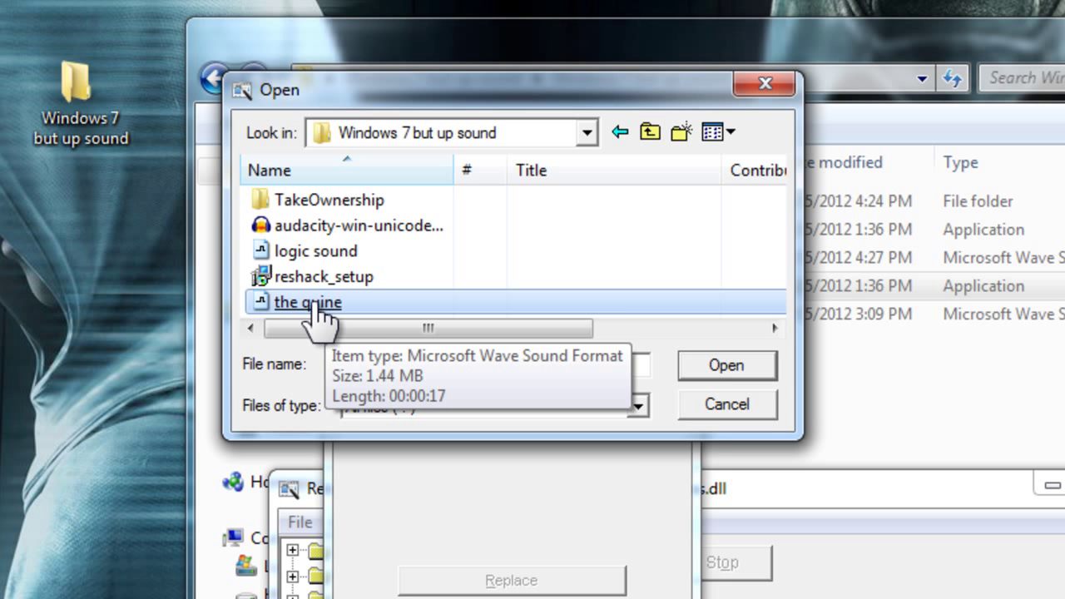
double_click(315, 304)
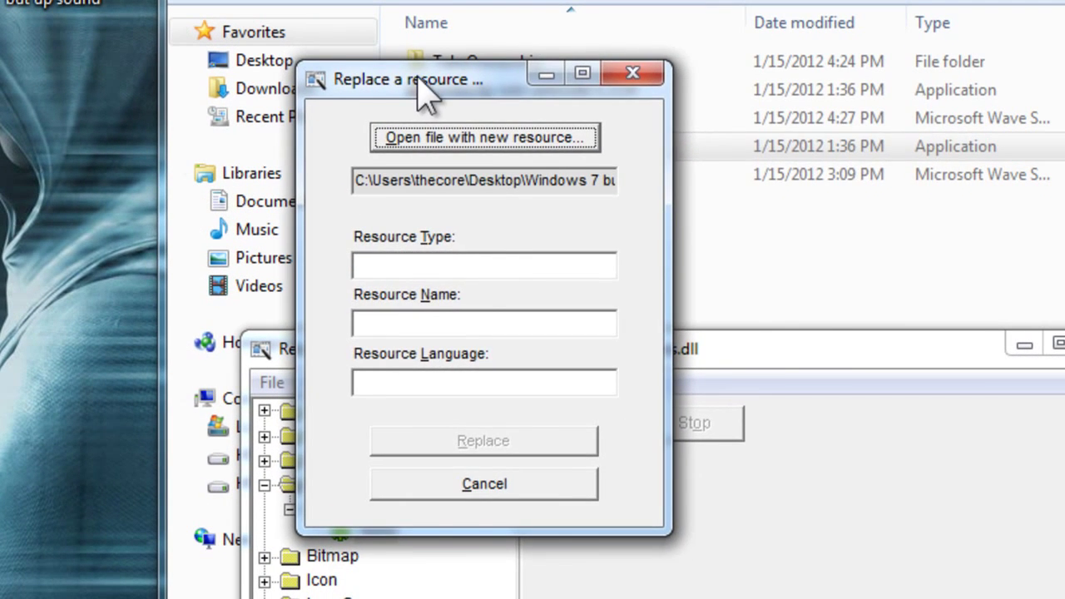
Step: Replace the resource with type WAVE, name 5080 and language 1033, and play the new sound
drag(433, 150, 729, 157)
click(681, 277)
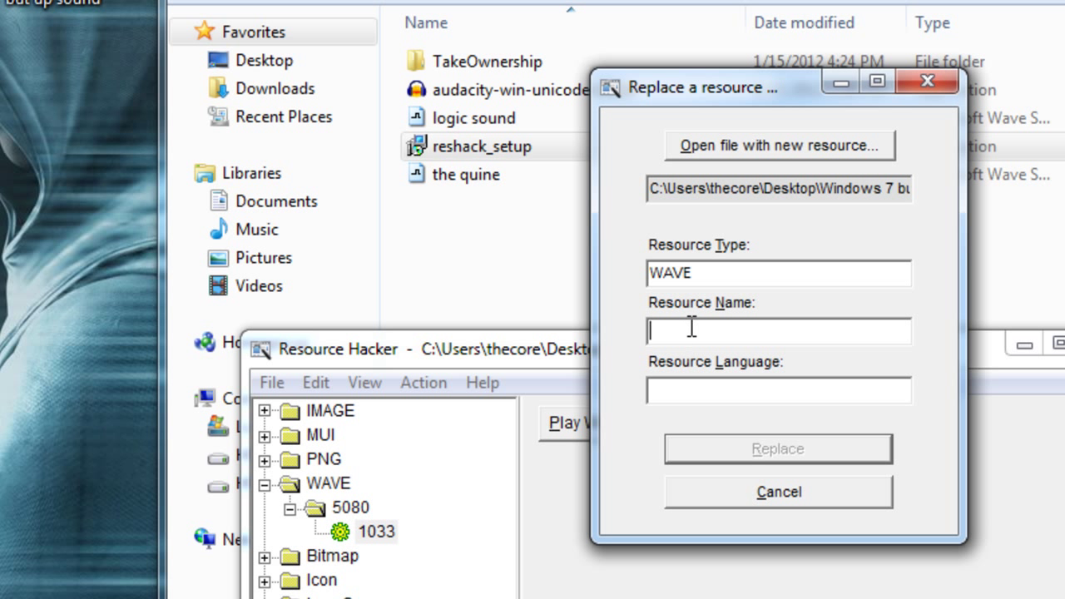
text(5080)
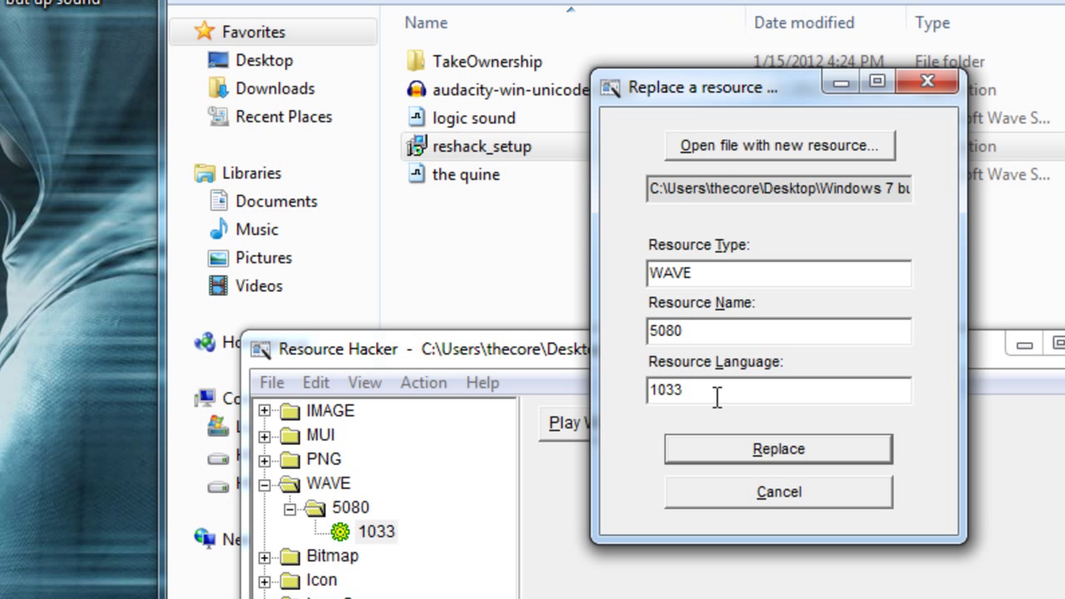
click(779, 454)
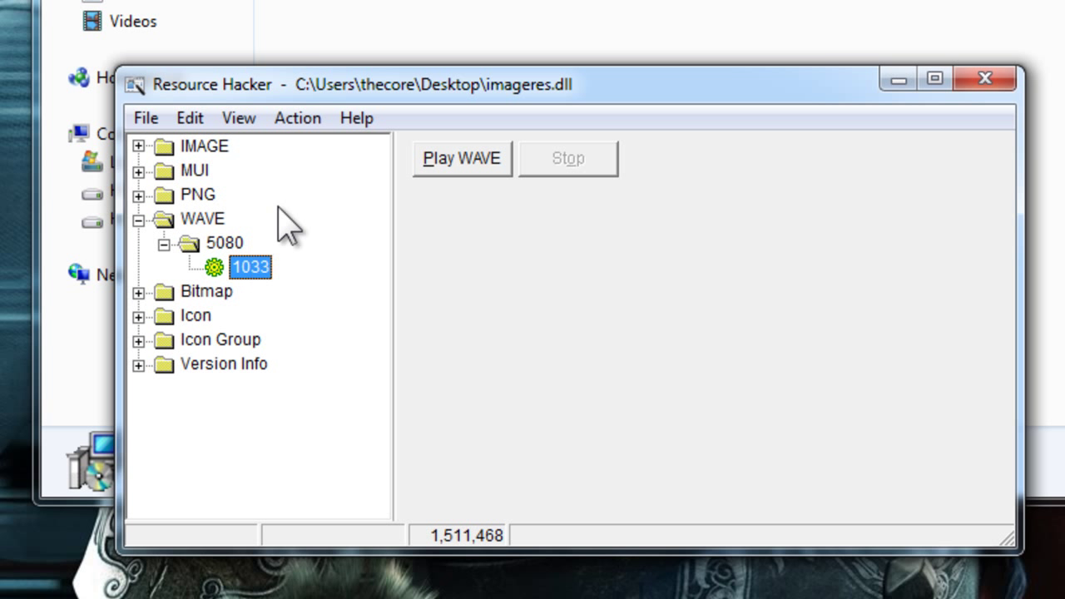
click(462, 162)
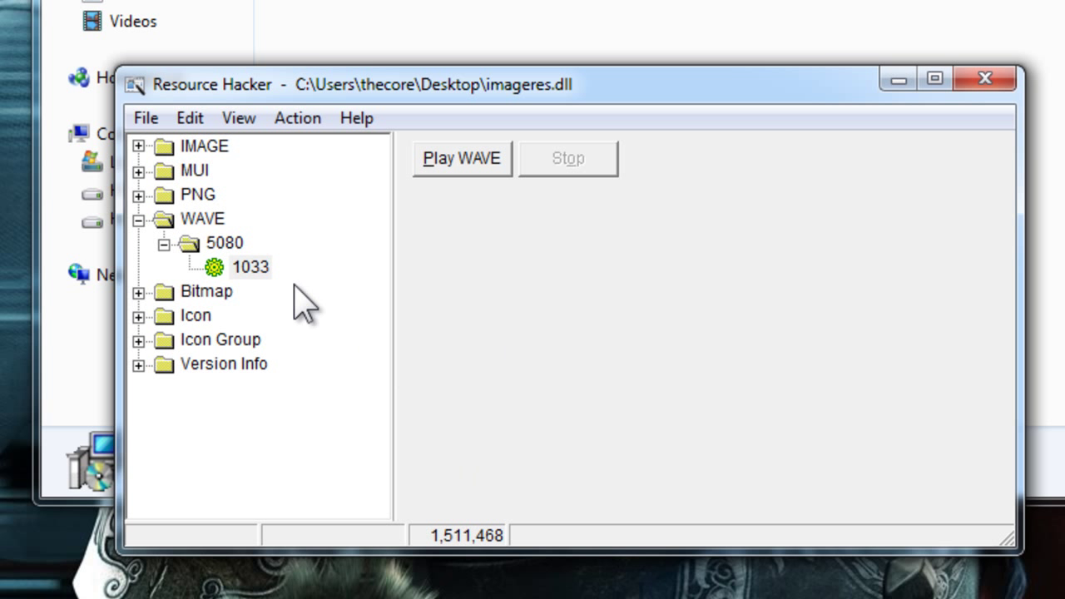
Step: Save the modified imageres.dll in Resource Hacker and close the program
click(145, 118)
click(199, 191)
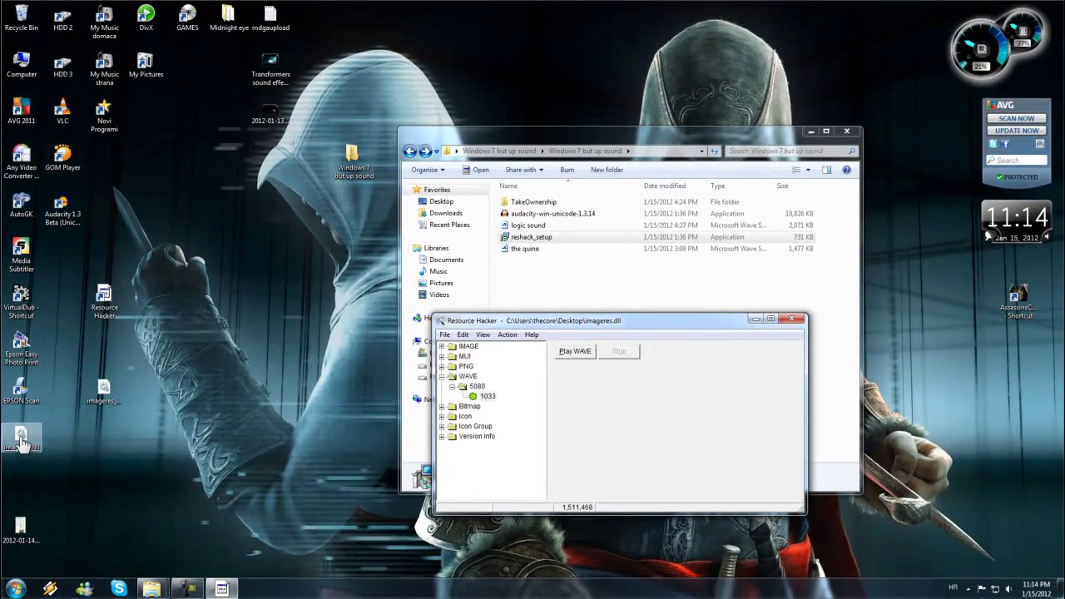
click(795, 325)
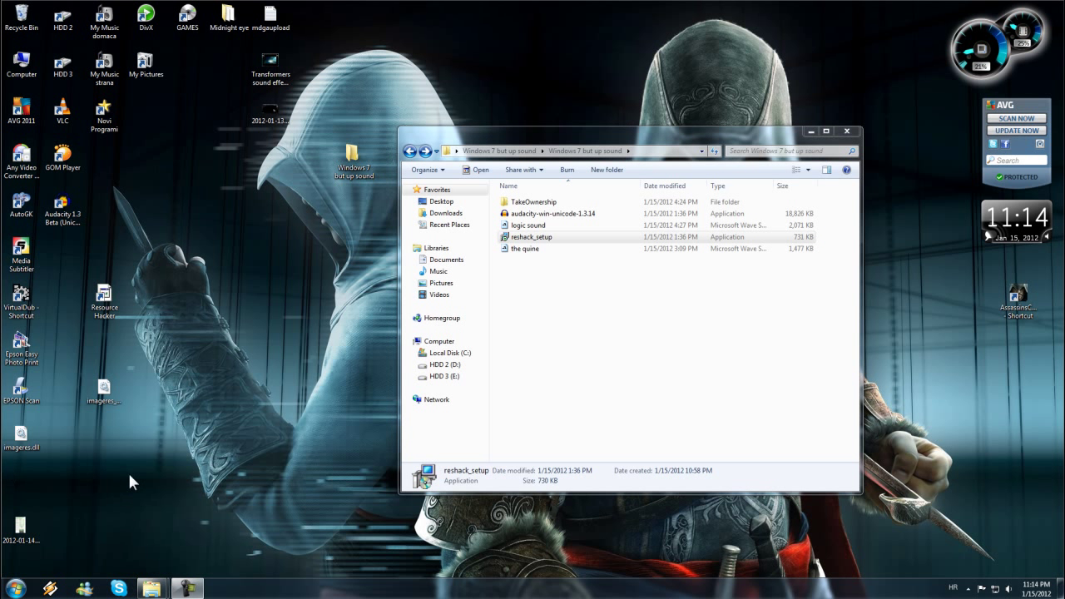
Step: Move the imageres_ backup file beside mdgaupload on the desktop and place imageres.dll below My Pictures in open space
drag(104, 400, 319, 34)
drag(25, 432, 141, 376)
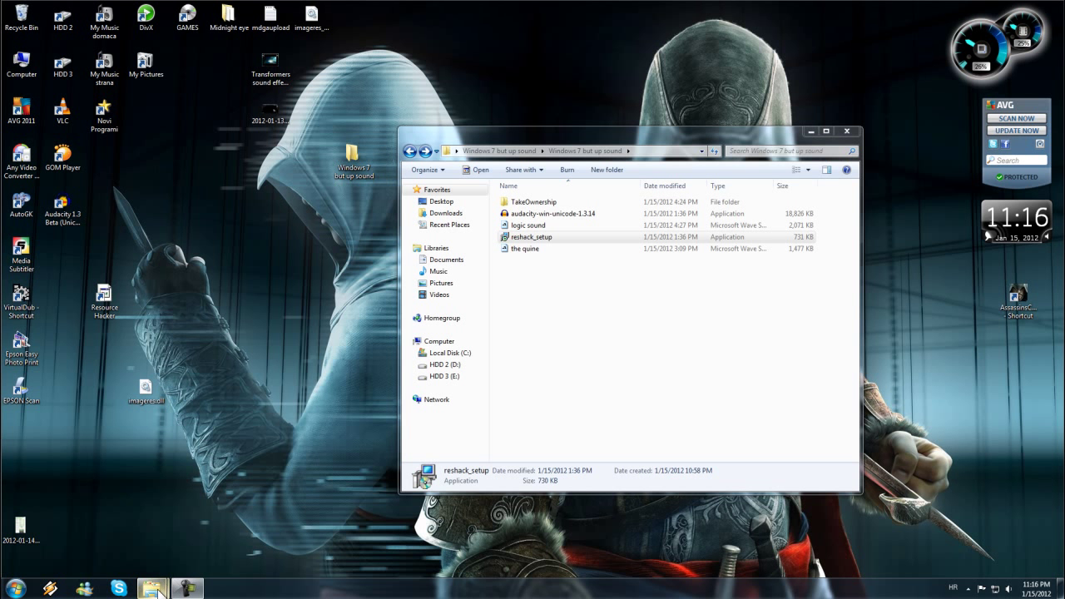
Step: Switch to the System32 folder and take ownership of the original imageres.dll
mouse_move(156, 590)
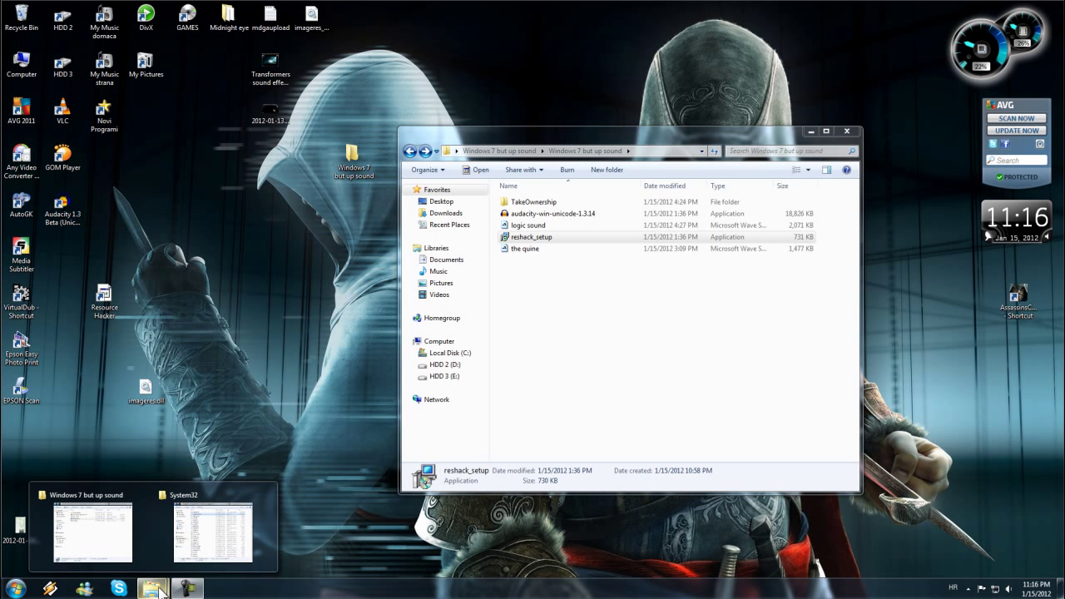
click(190, 558)
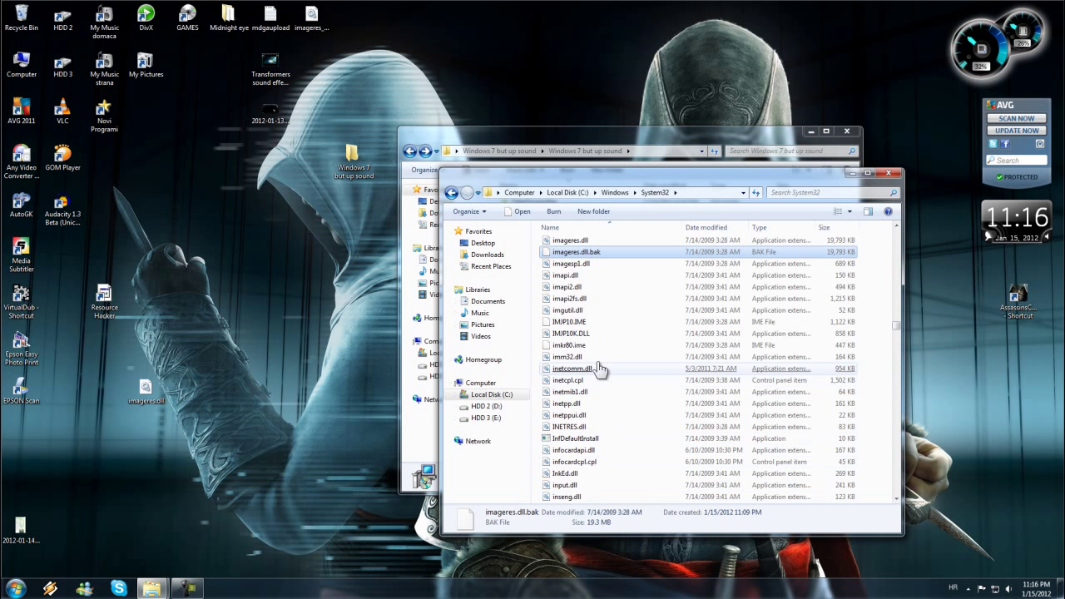
click(587, 275)
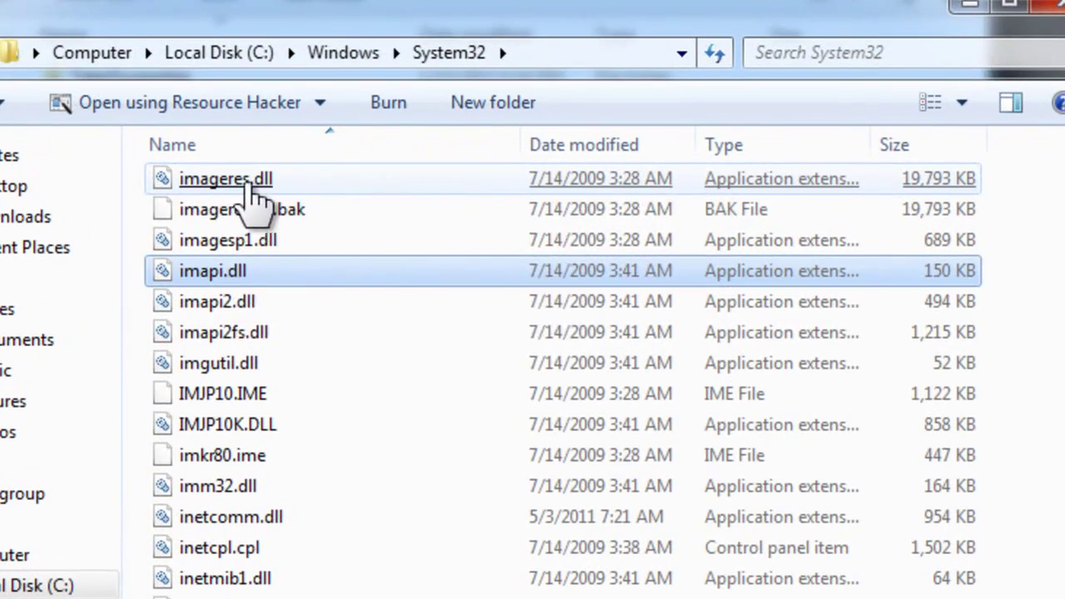
click(1026, 187)
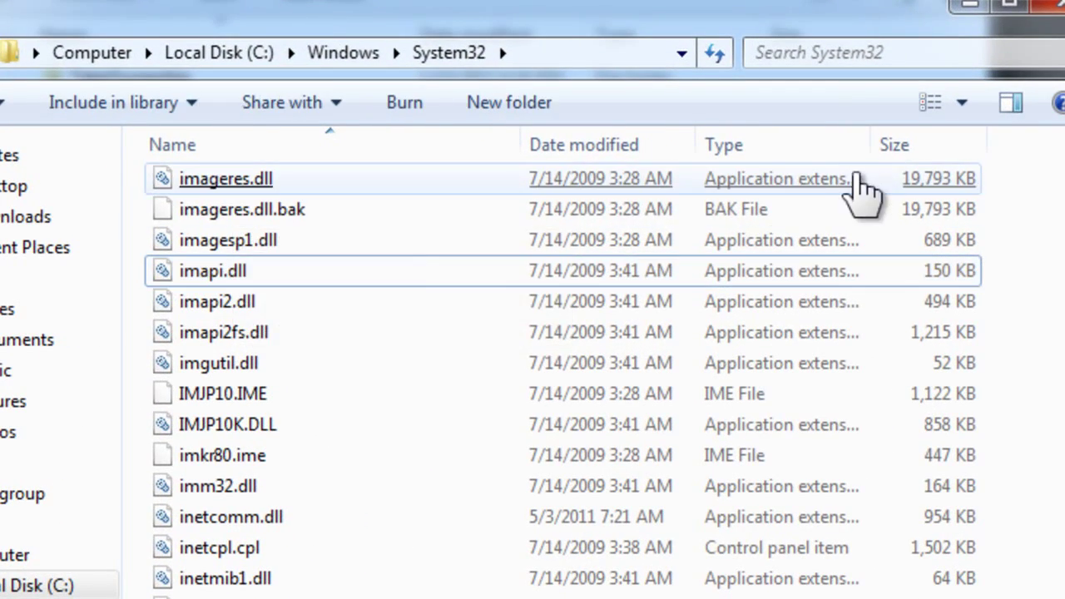
right_click(323, 178)
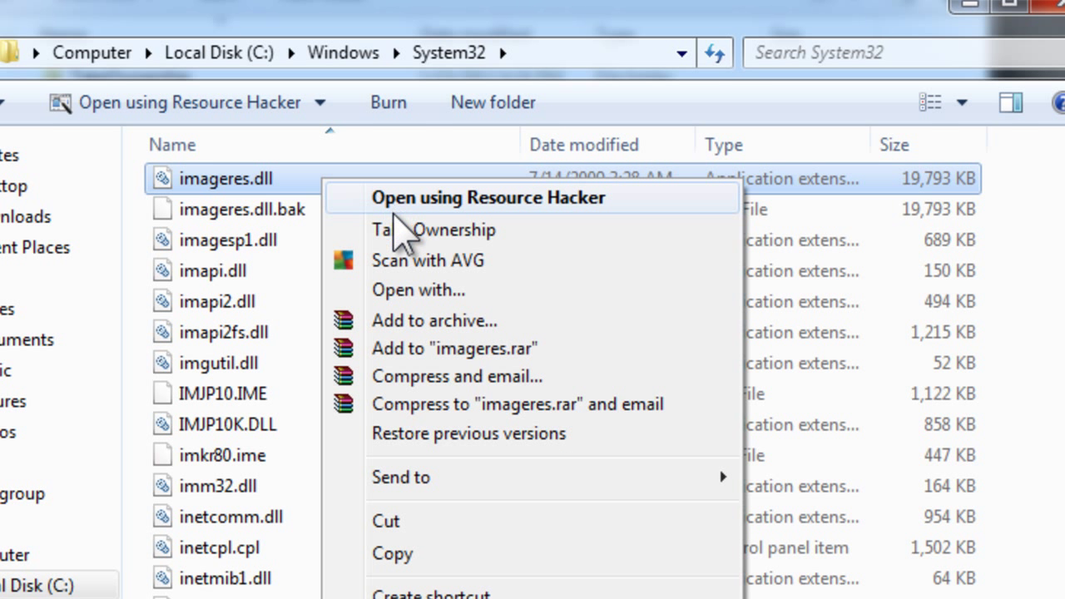
click(468, 232)
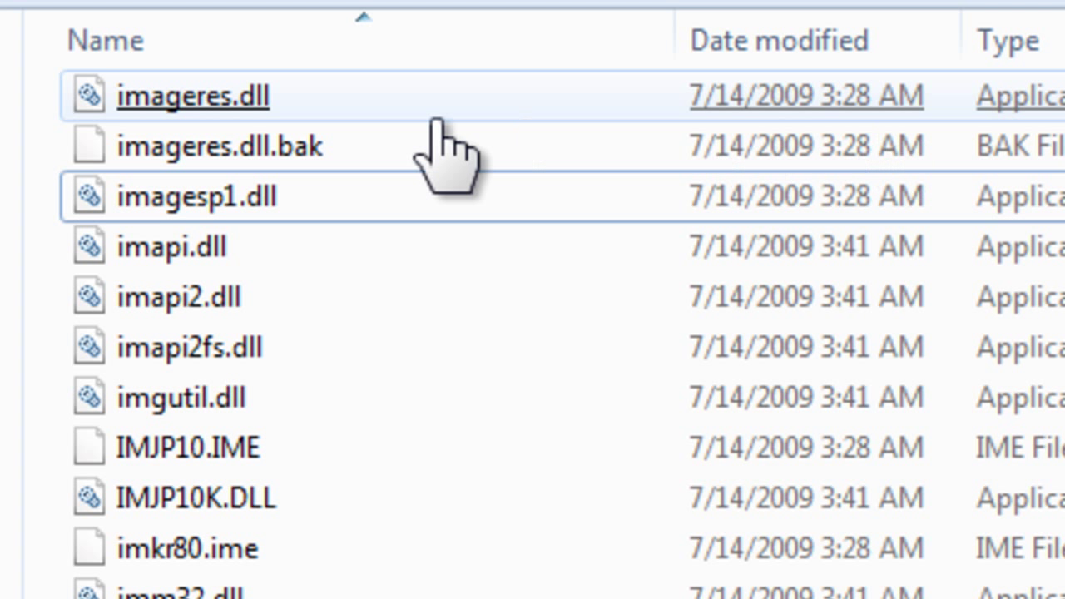
Step: Rename the original imageres.dll in System32 to imageres.dll2 and accept the extension change
click(317, 99)
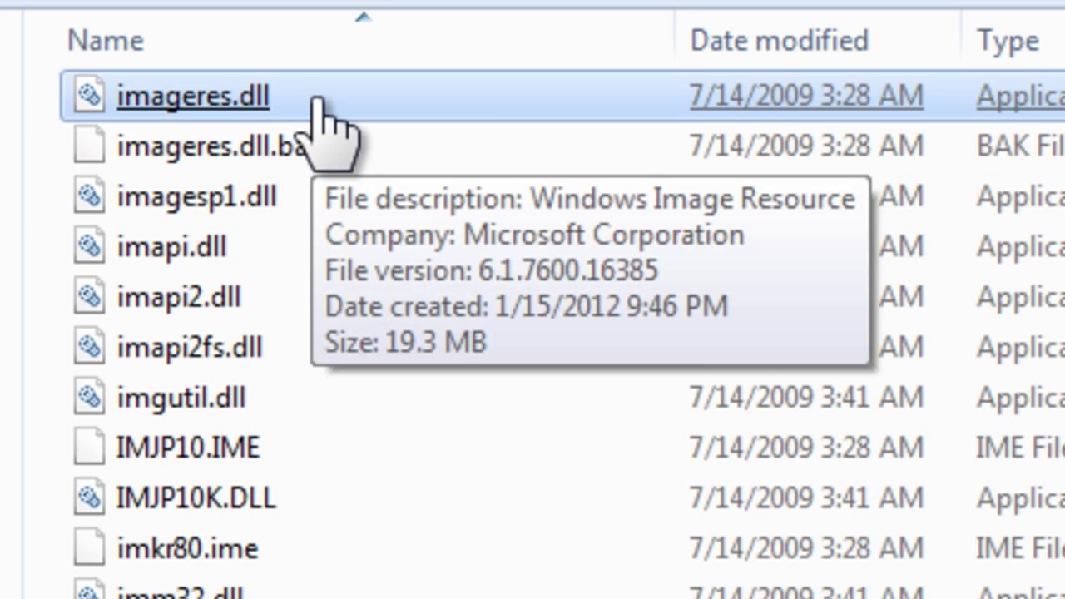
right_click(317, 100)
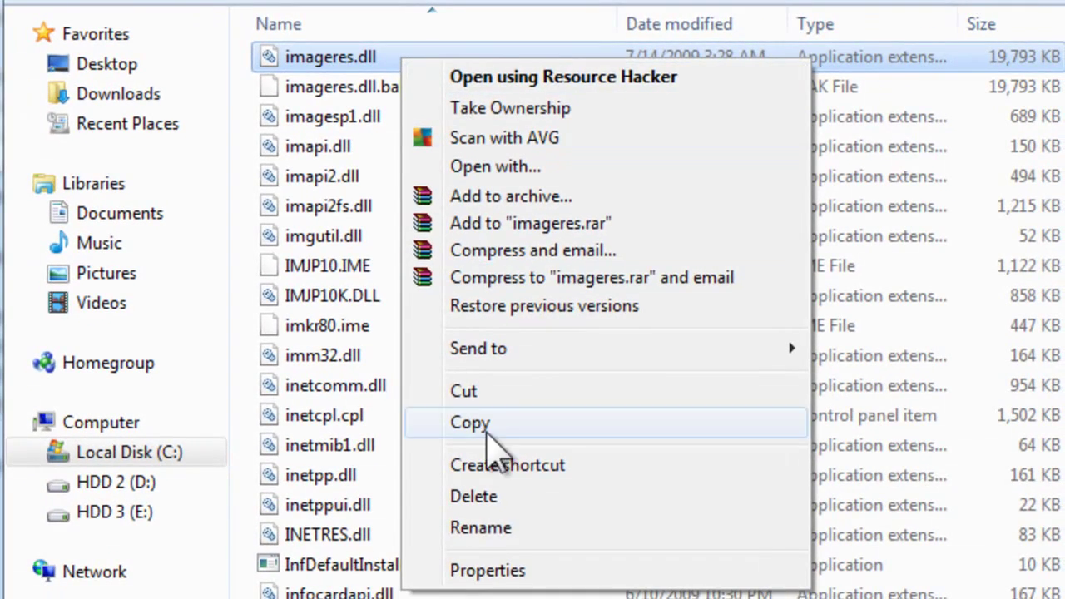
click(491, 527)
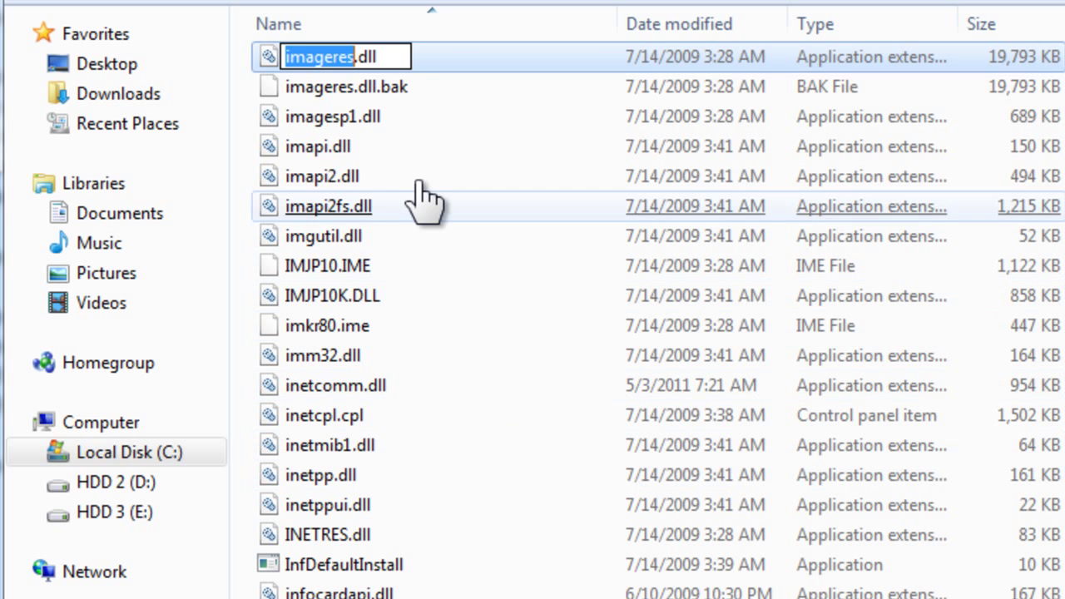
click(400, 57)
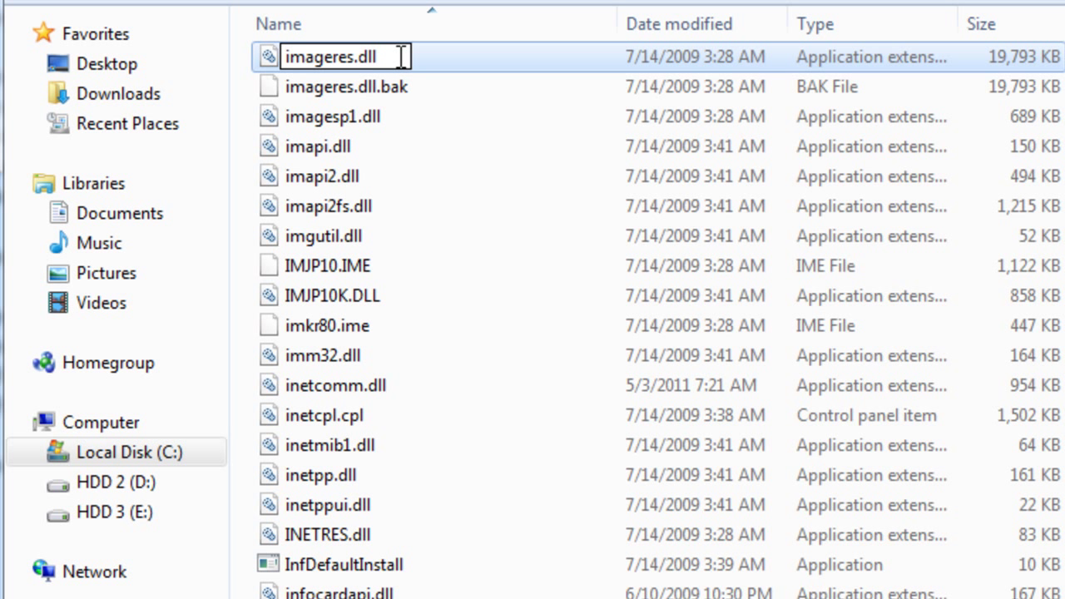
text(2)
key(Return)
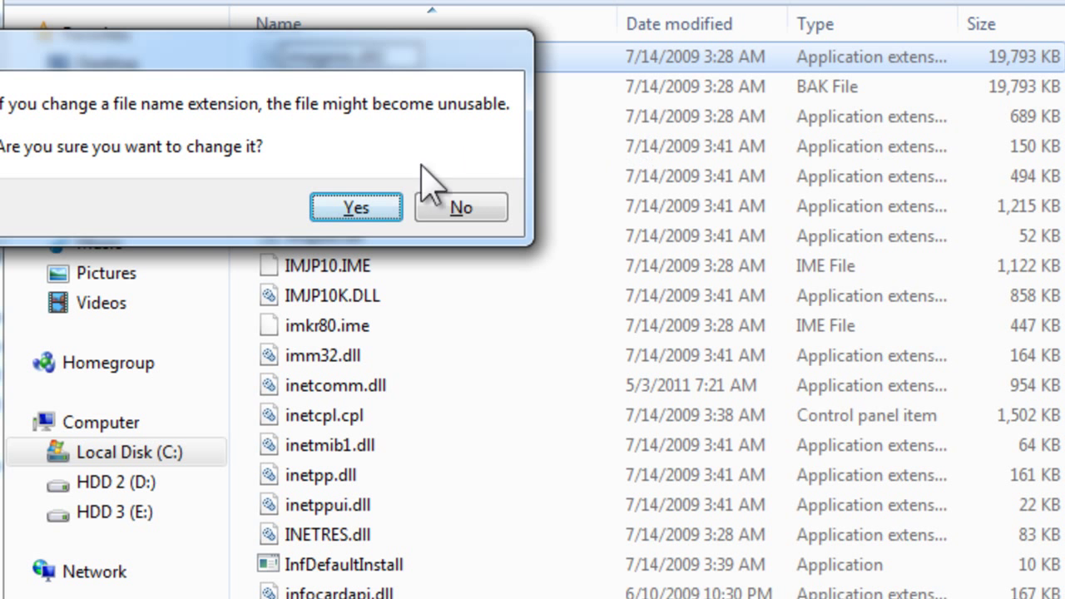
click(381, 208)
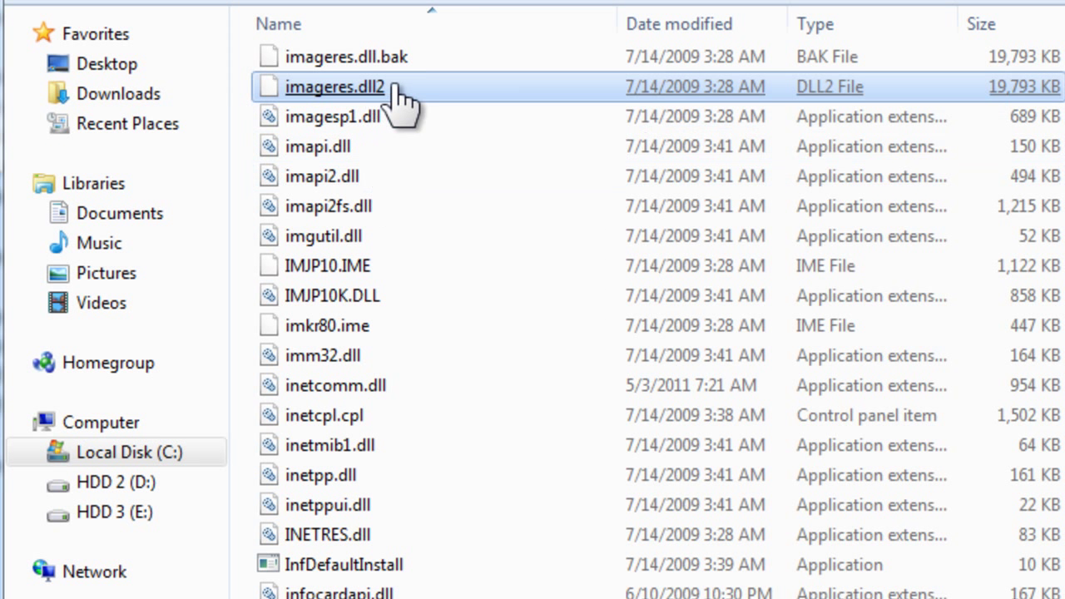
Step: Move the modified imageres.dll from the desktop into the System32 folder and close the folder window
mouse_move(435, 87)
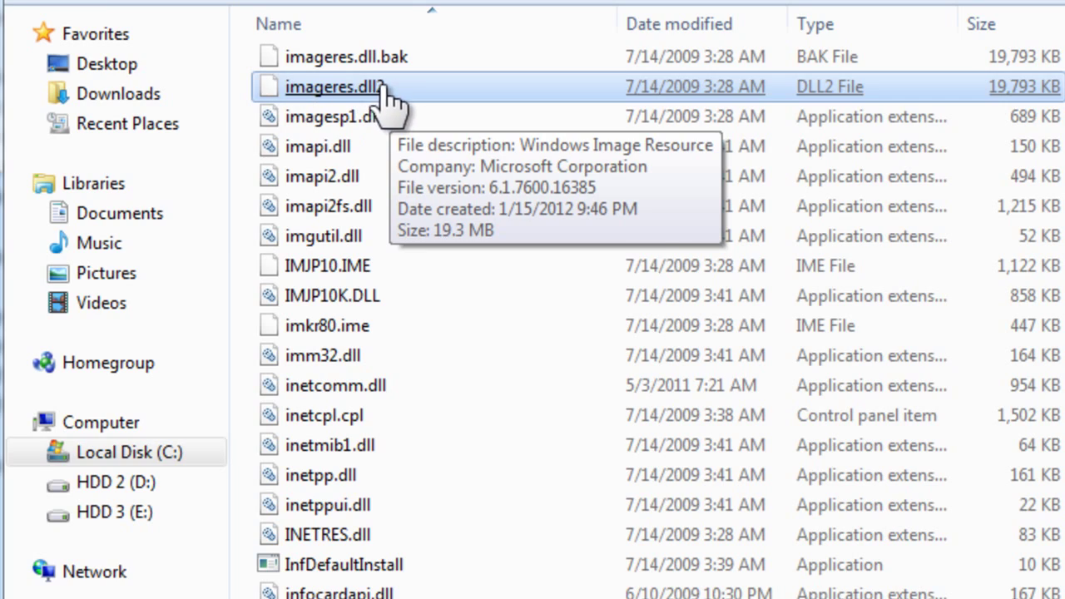
drag(383, 99, 146, 398)
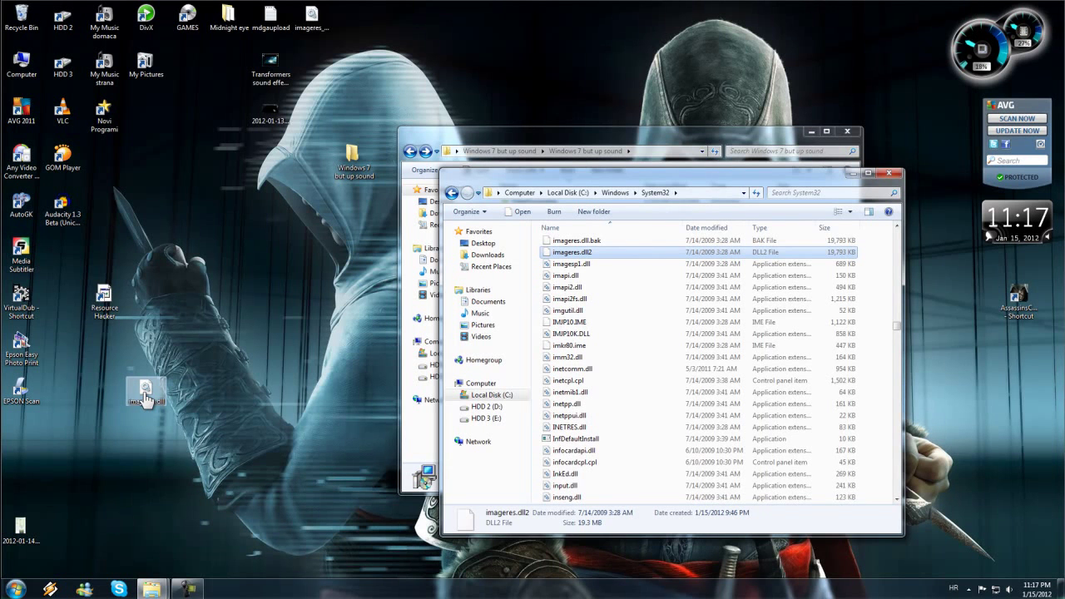
drag(146, 398, 873, 322)
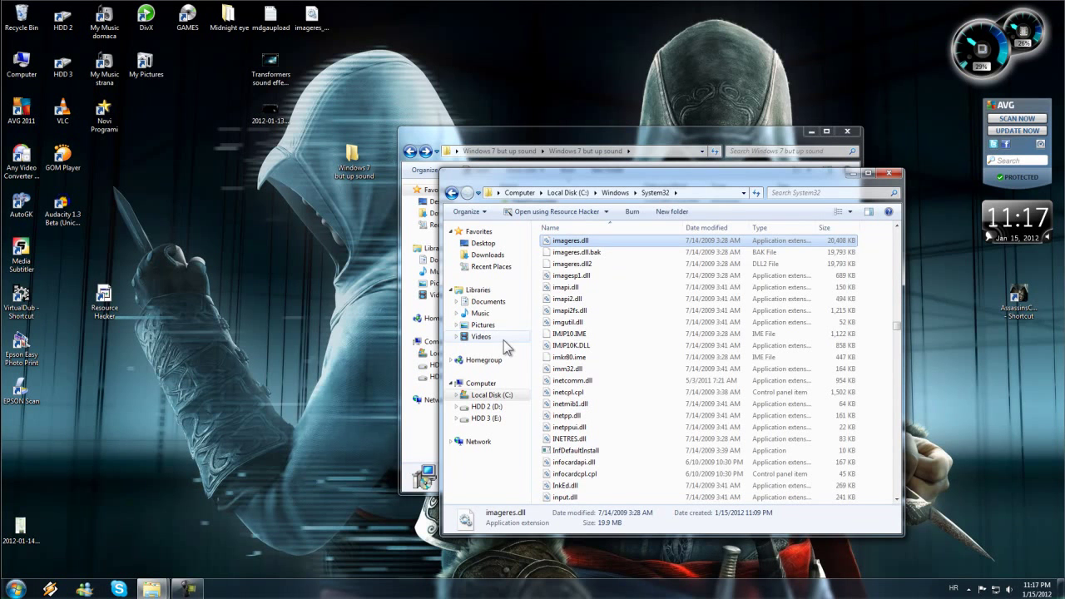
click(597, 265)
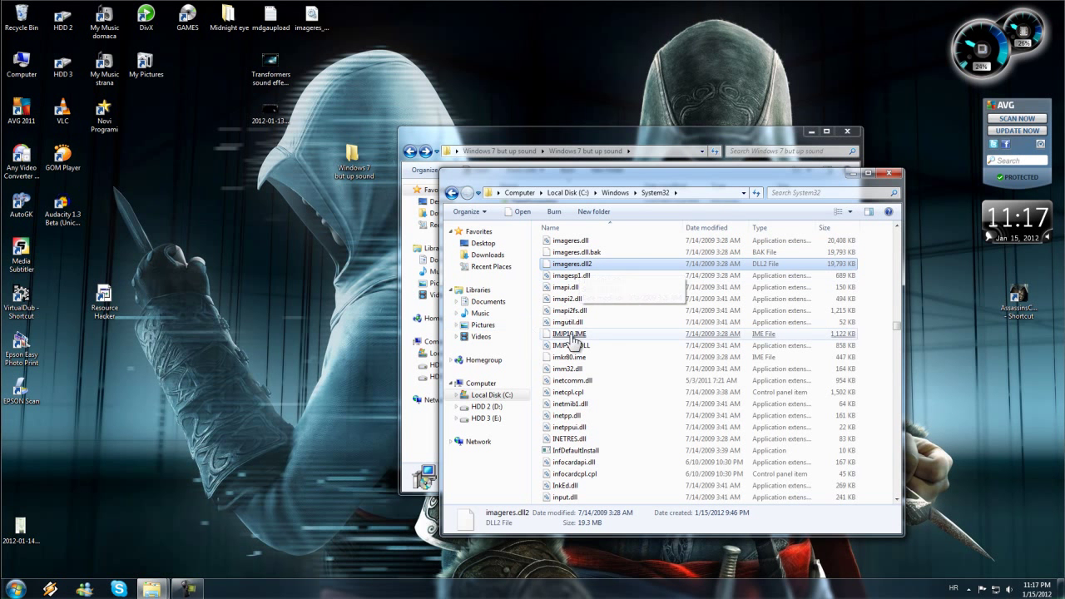
click(888, 174)
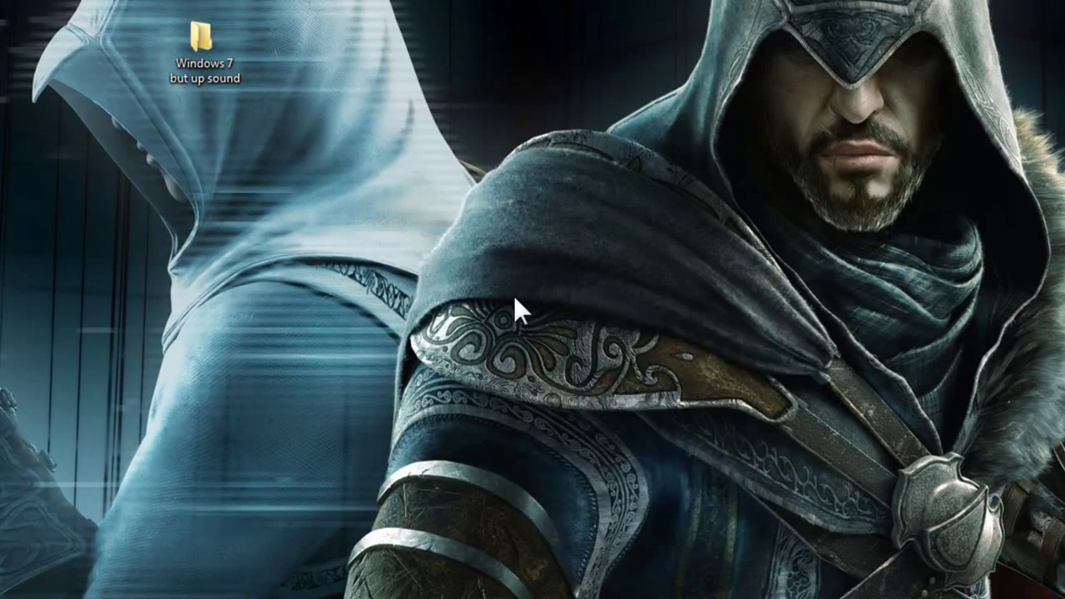
Step: Enable Play Windows Startup sound in the desktop personalization's sound settings, apply it, and close the Sound and Personalization windows
right_click(514, 295)
click(587, 556)
click(839, 516)
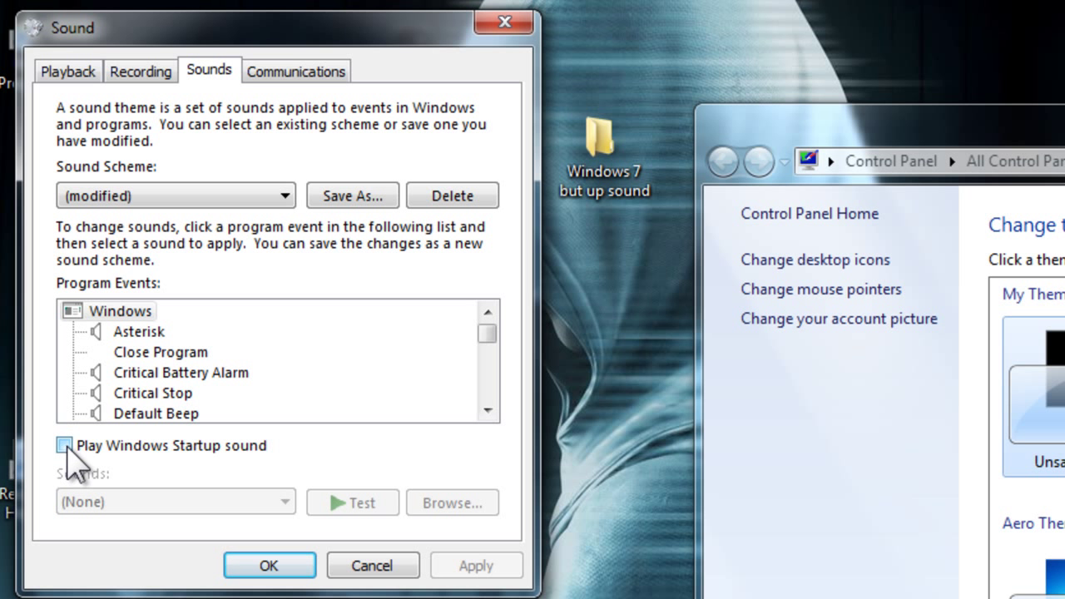
click(65, 446)
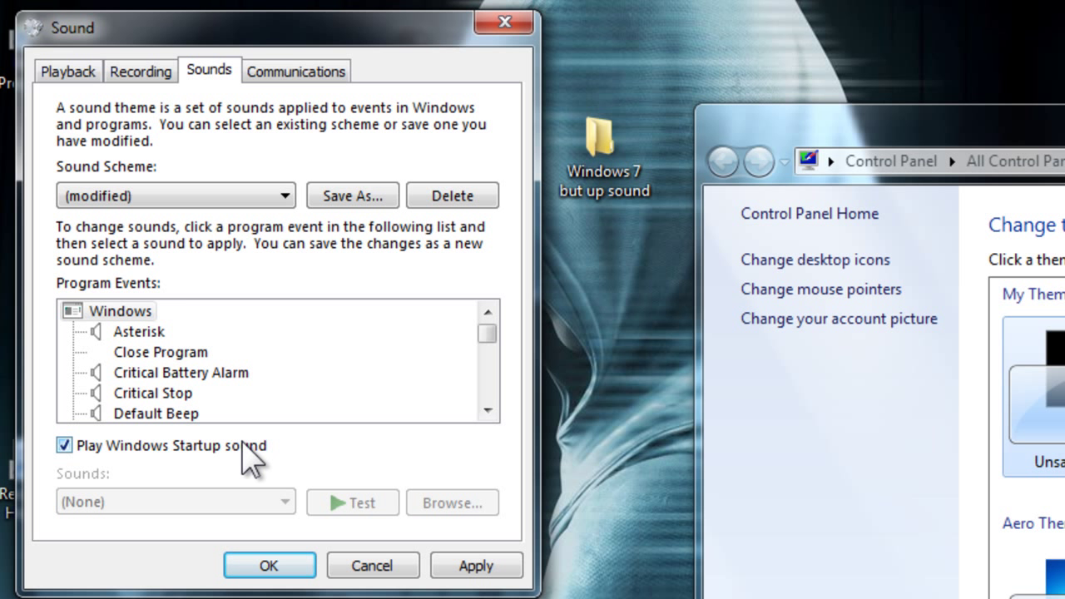
click(468, 566)
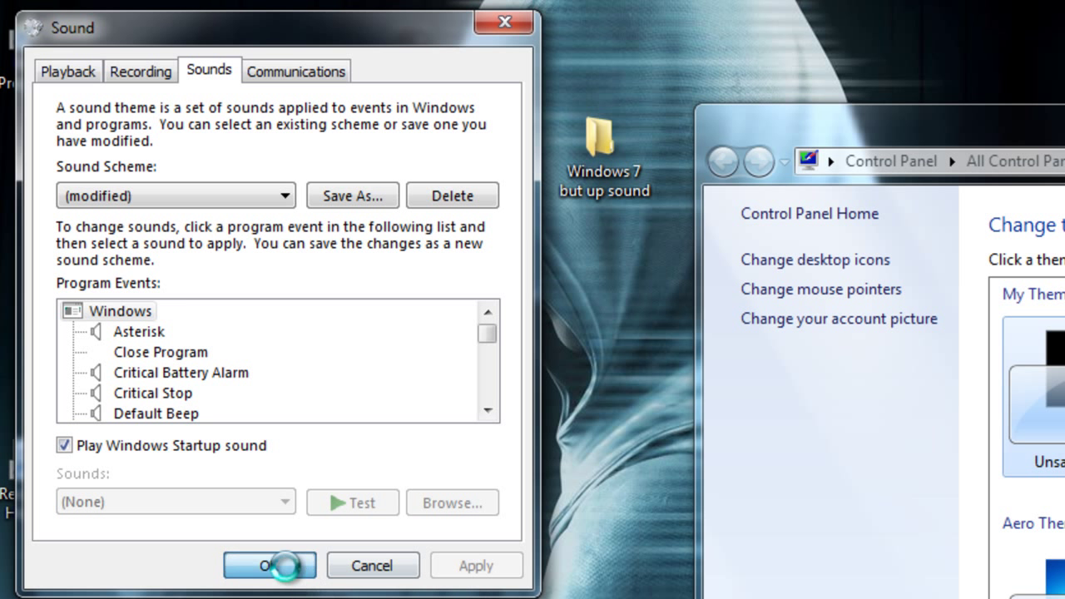
click(283, 566)
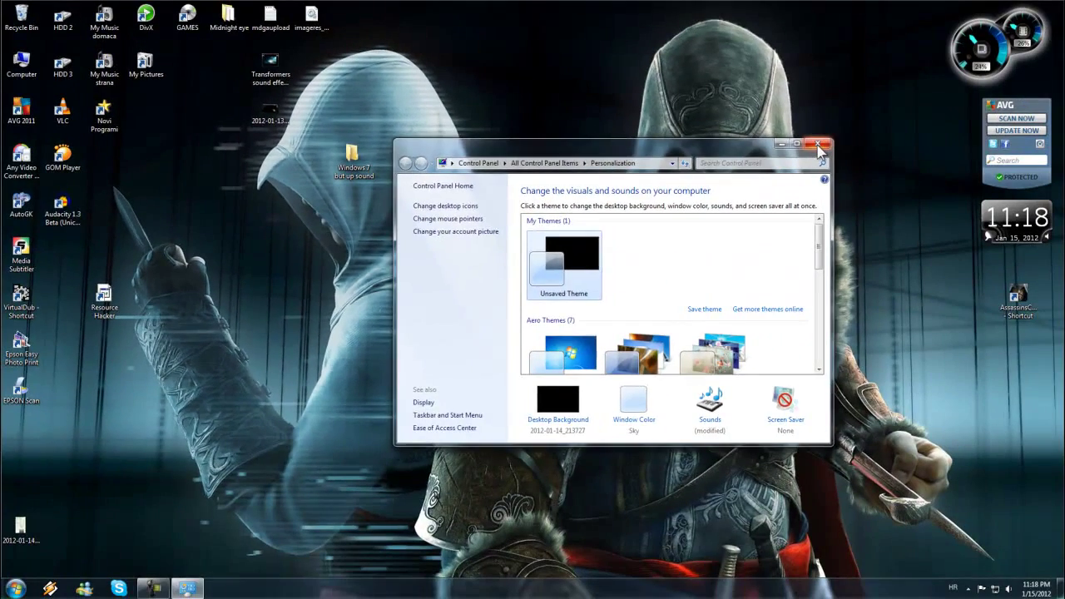
click(819, 146)
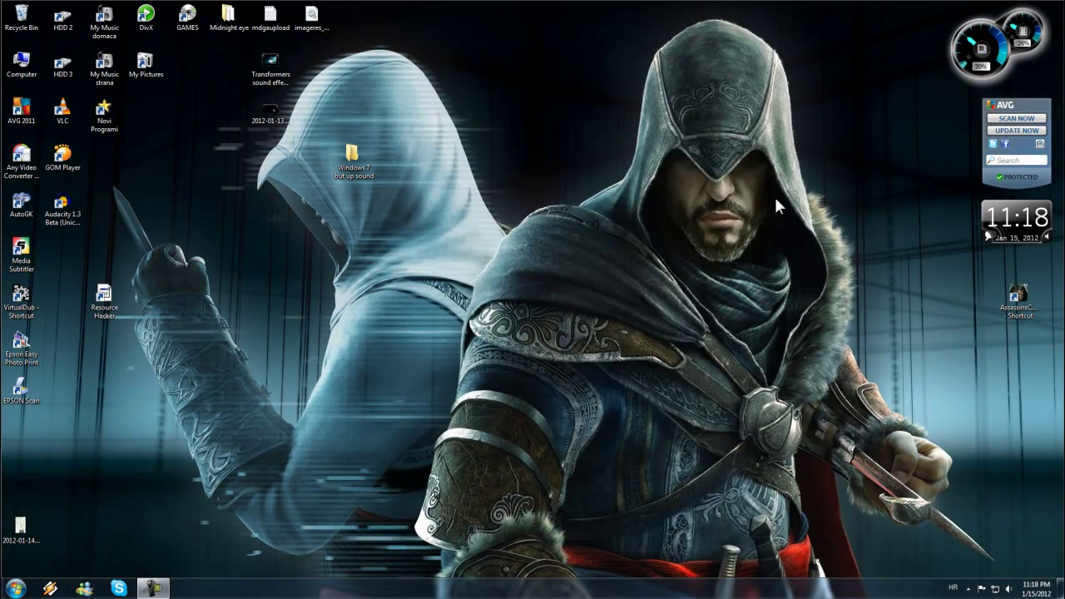